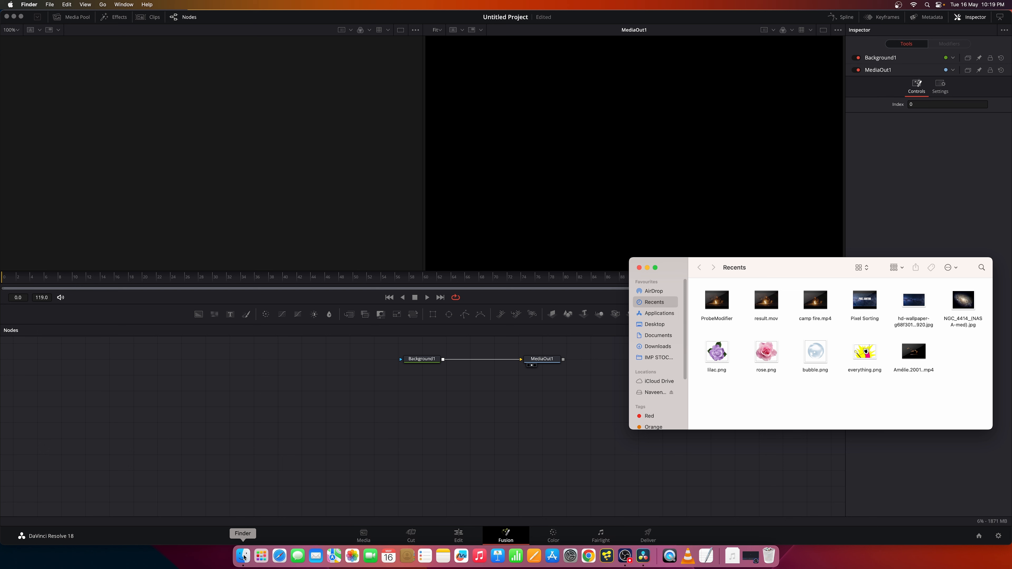
# Step: Import megalodon.FBX and megalodon.png from the Shark FBX desktop folder into the Fusion node graph, with the texture feeding the mesh
pyautogui.click(661, 325)
pyautogui.doubleClick(809, 301)
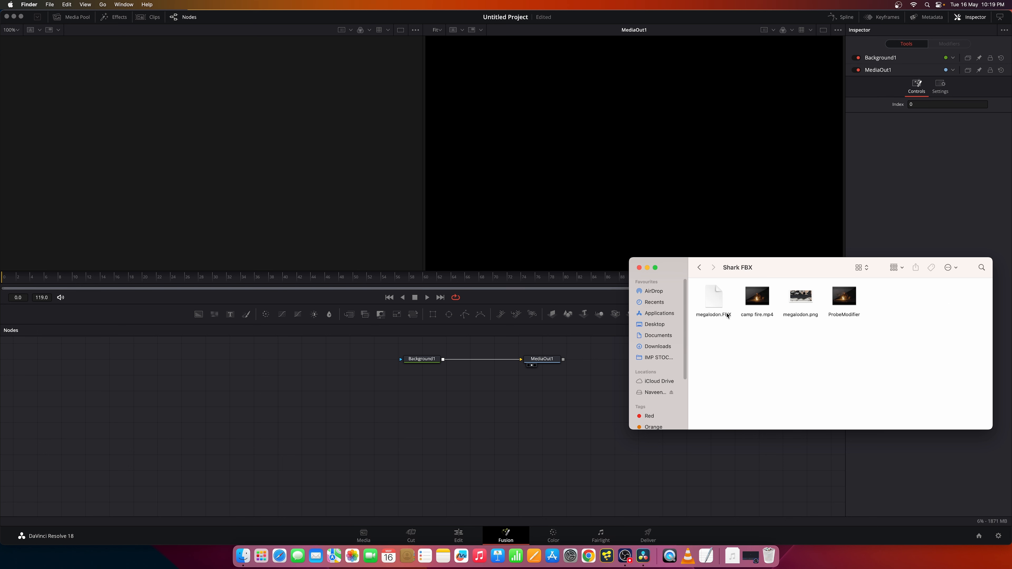
pyautogui.click(799, 313)
pyautogui.keyDown('super'); pyautogui.click(714, 299); pyautogui.keyUp('super')
pyautogui.moveTo(713, 299); pyautogui.dragTo(119, 435)
pyautogui.click(639, 267)
pyautogui.click(146, 456)
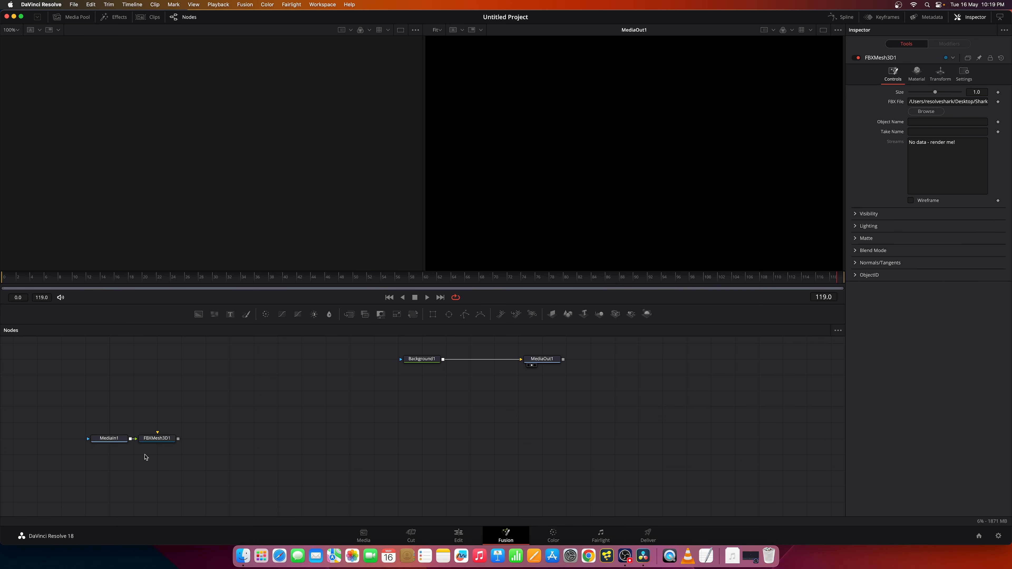
# Step: Show FBXMesh3D1 in the first viewer and set the shark mesh's uniform scale to 0.1
pyautogui.moveTo(154, 441); pyautogui.dragTo(274, 243)
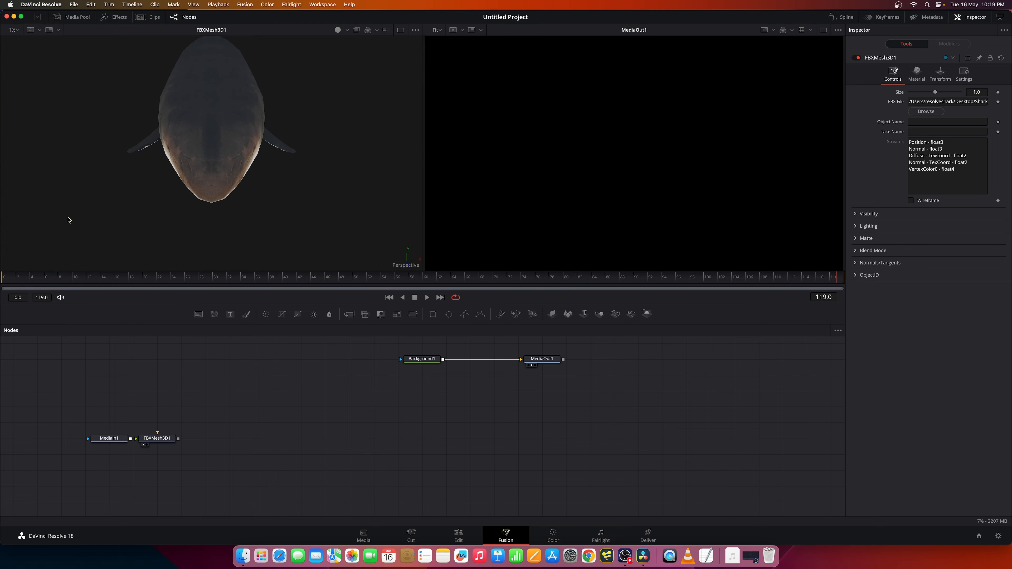
pyautogui.moveTo(181, 173); pyautogui.dragTo(251, 191)
pyautogui.click(165, 438)
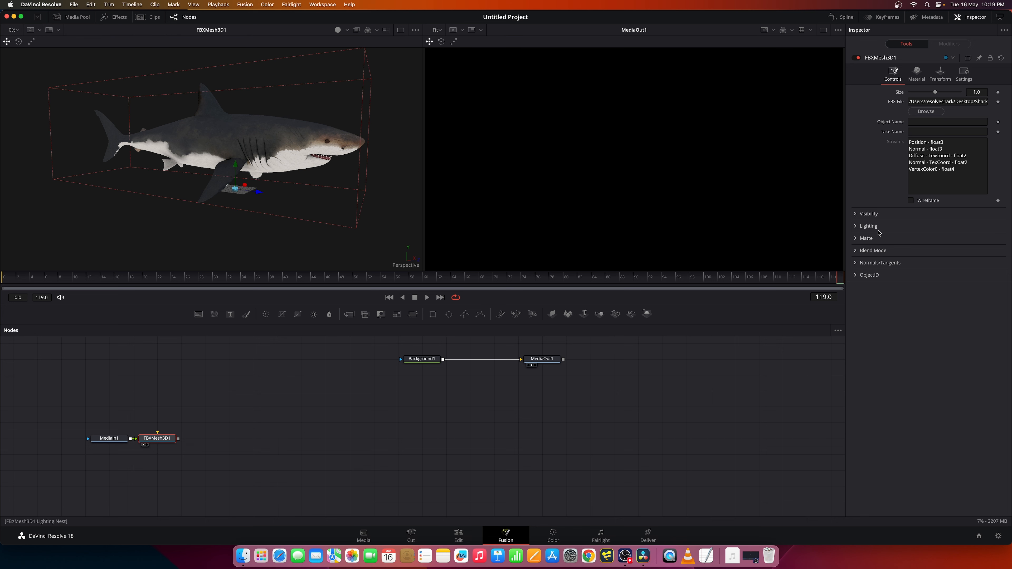
pyautogui.click(939, 73)
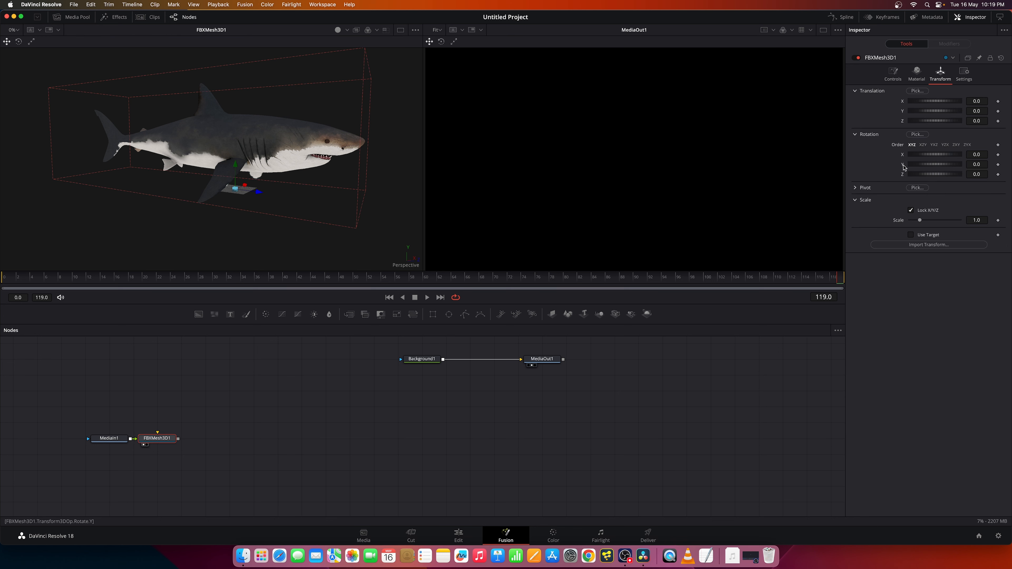
pyautogui.click(985, 220)
pyautogui.press('Return')
pyautogui.moveTo(236, 207)
pyautogui.mouseDown()
pyautogui.moveTo(334, 208)
pyautogui.moveTo(302, 226)
pyautogui.moveTo(356, 262)
pyautogui.moveTo(412, 211)
pyautogui.moveTo(163, 204)
pyautogui.moveTo(236, 212)
pyautogui.mouseUp()
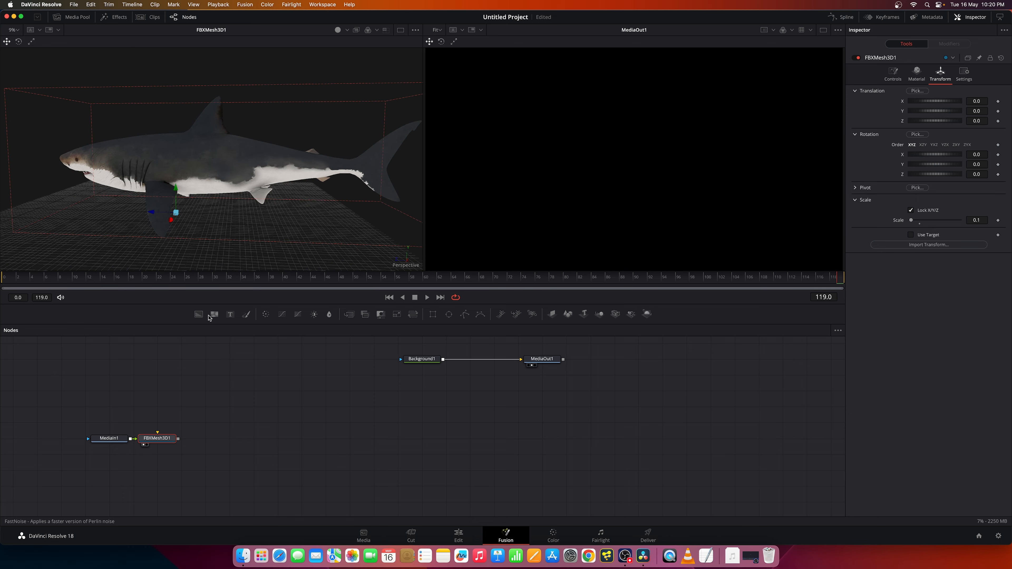
# Step: Add a pEmitter node connected to a pRender node below the shark mesh and display pRender1 in the second viewer
pyautogui.click(155, 468)
pyautogui.hotkey('shift', 'space')
pyautogui.write('pem')
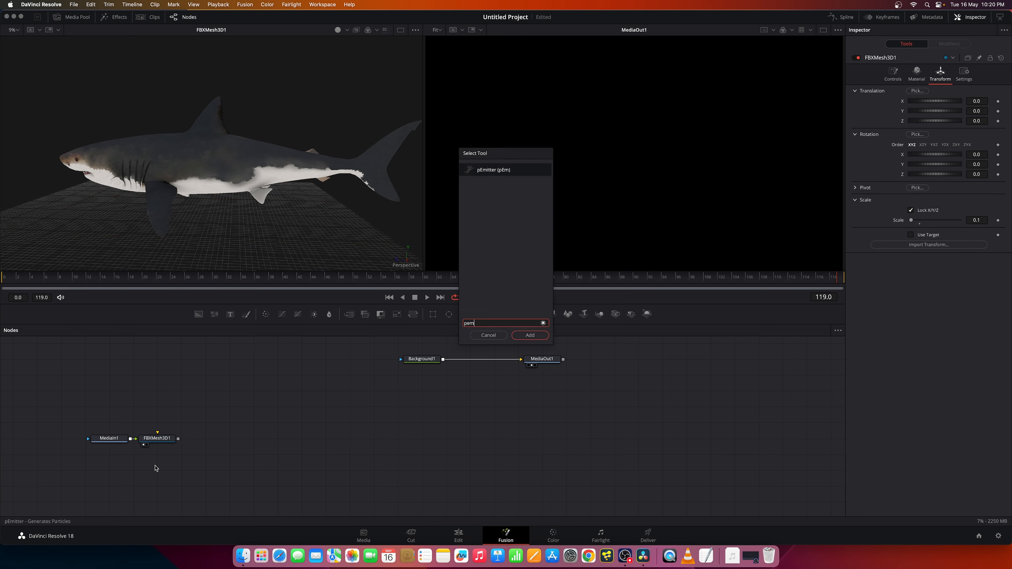
pyautogui.press('Return')
pyautogui.hotkey('shift', 'space')
pyautogui.write('pre')
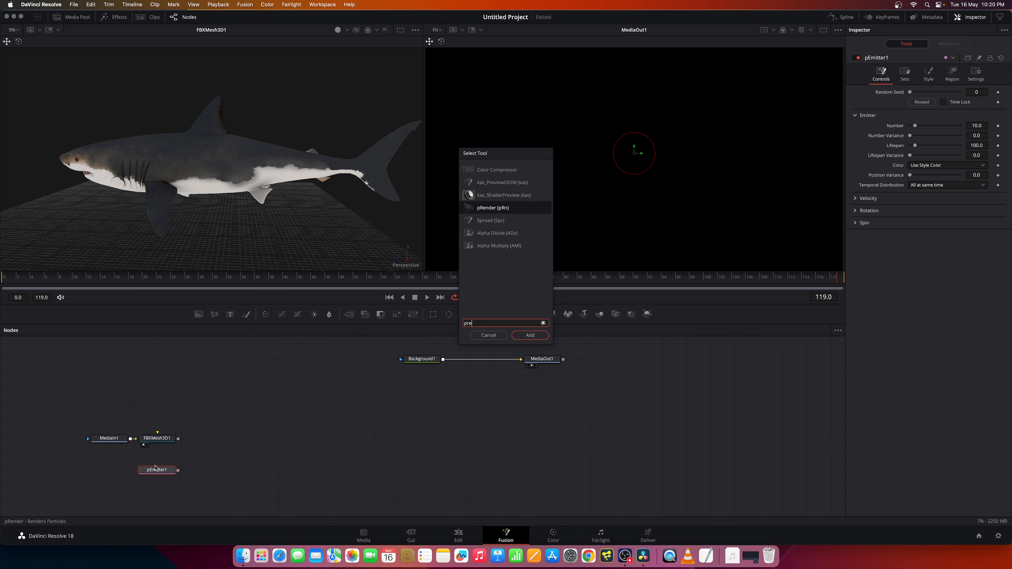
pyautogui.press('Return')
pyautogui.moveTo(206, 469); pyautogui.dragTo(628, 219)
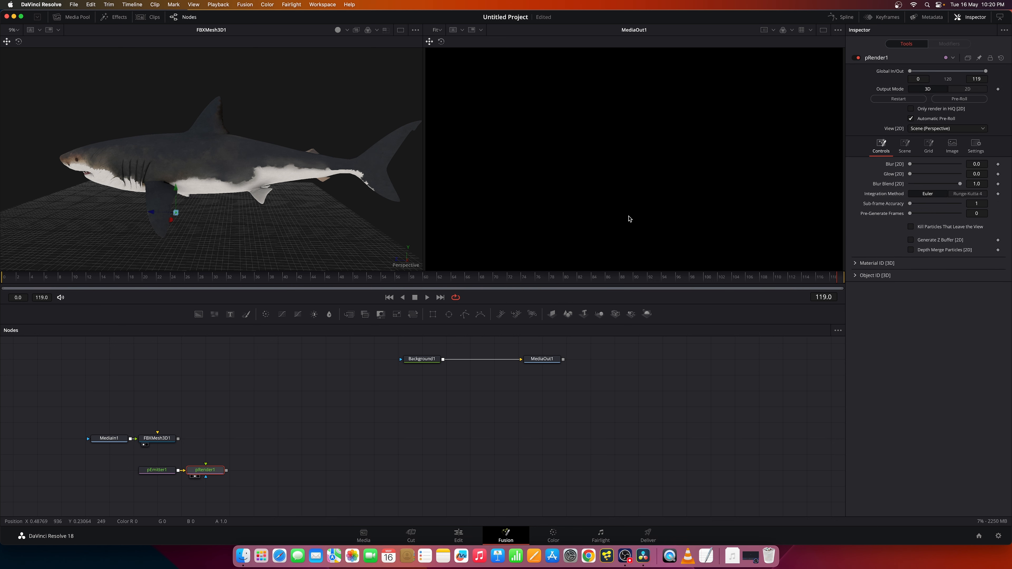
# Step: Set pEmitter1's region to Mesh, feed FBXMesh3D1 into the emitter, and space pRender1 farther from it
pyautogui.click(163, 467)
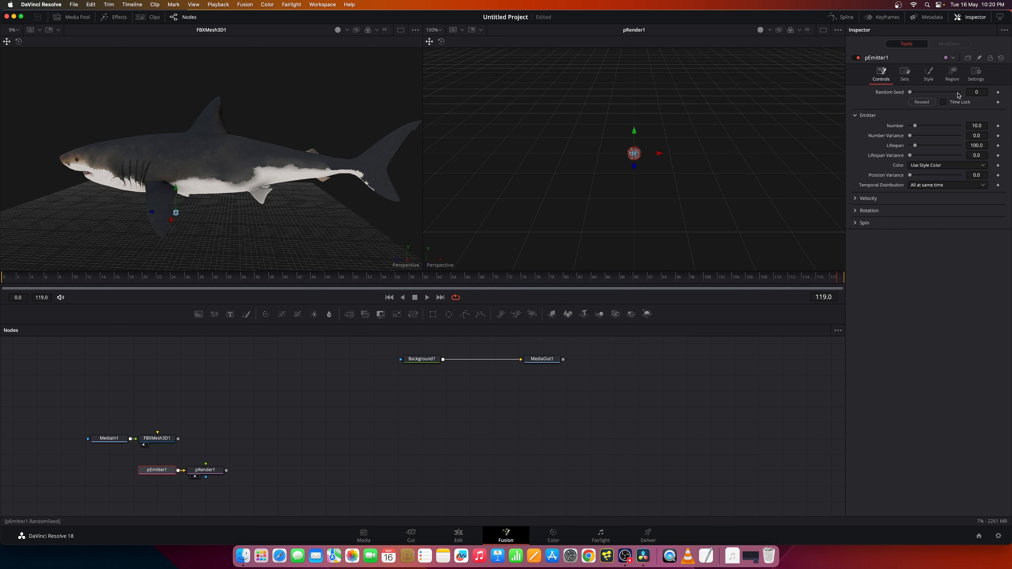
pyautogui.click(953, 73)
pyautogui.click(925, 102)
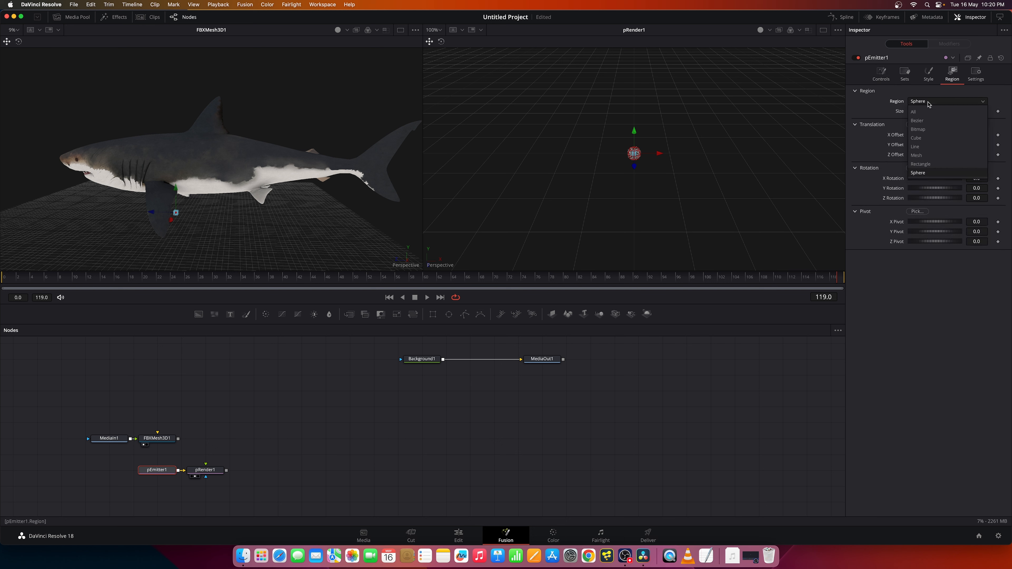
pyautogui.click(929, 155)
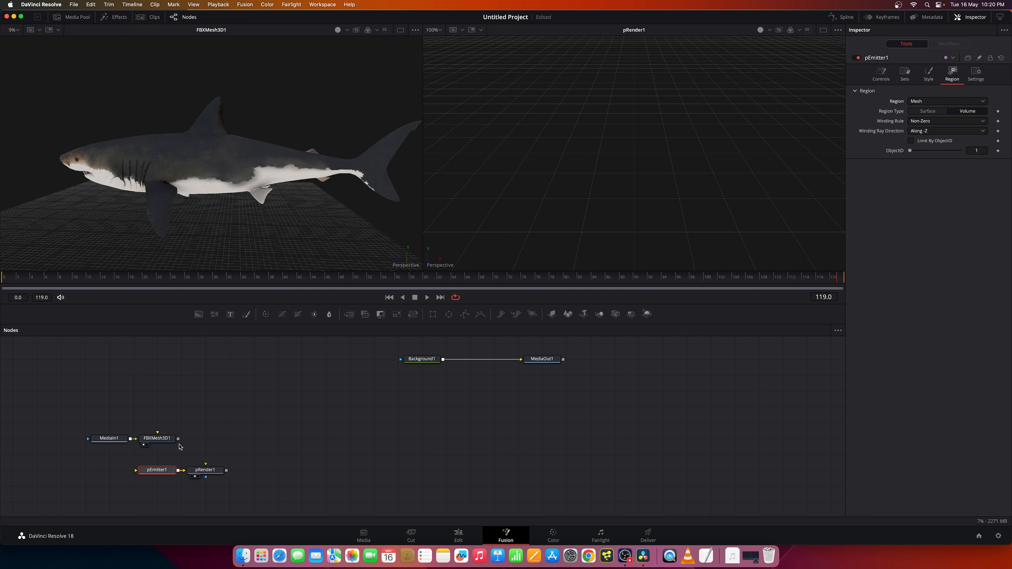
pyautogui.moveTo(179, 439); pyautogui.dragTo(161, 473)
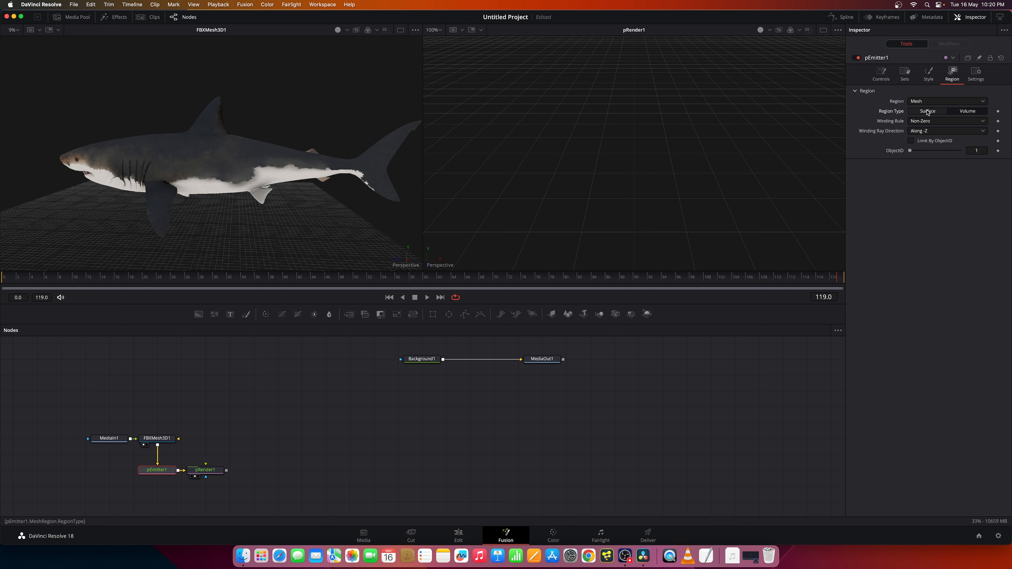
pyautogui.moveTo(217, 474); pyautogui.dragTo(265, 473)
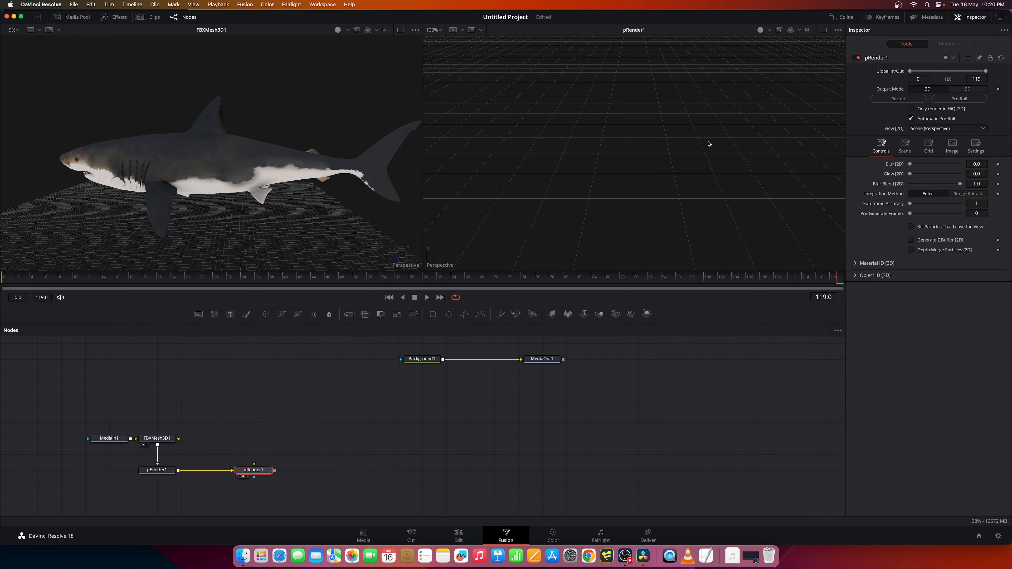
# Step: Keyframe pEmitter1's Number at 10000 on frame 0 and 0 on frame 1, and play the particles back
pyautogui.scroll(-10, 709, 144)
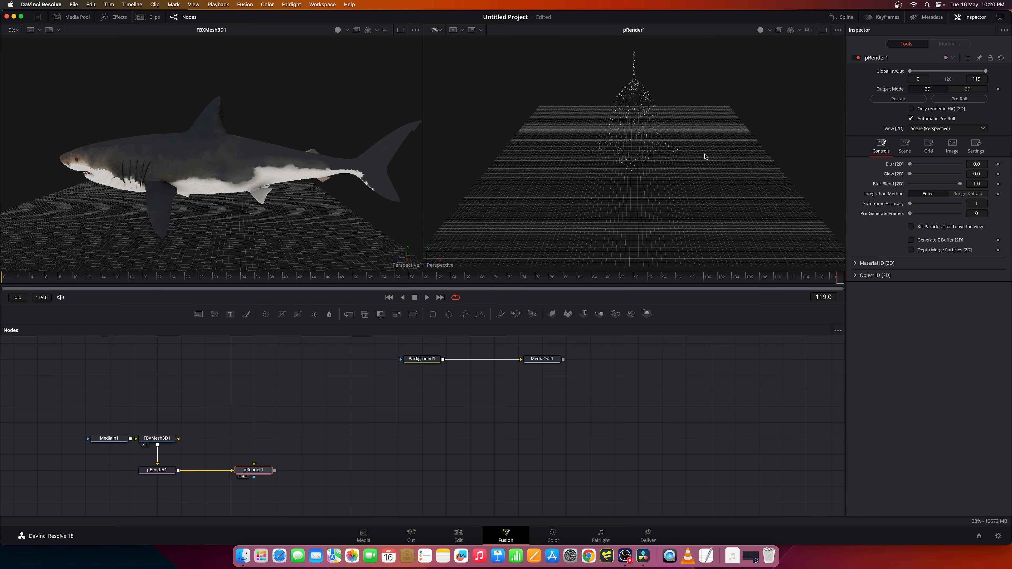
pyautogui.moveTo(706, 157); pyautogui.dragTo(602, 148)
pyautogui.click(157, 470)
pyautogui.click(389, 297)
pyautogui.doubleClick(977, 125)
pyautogui.write('10000')
pyautogui.press('Return')
pyautogui.click(998, 125)
pyautogui.press('Right')
pyautogui.moveTo(949, 126); pyautogui.dragTo(784, 124)
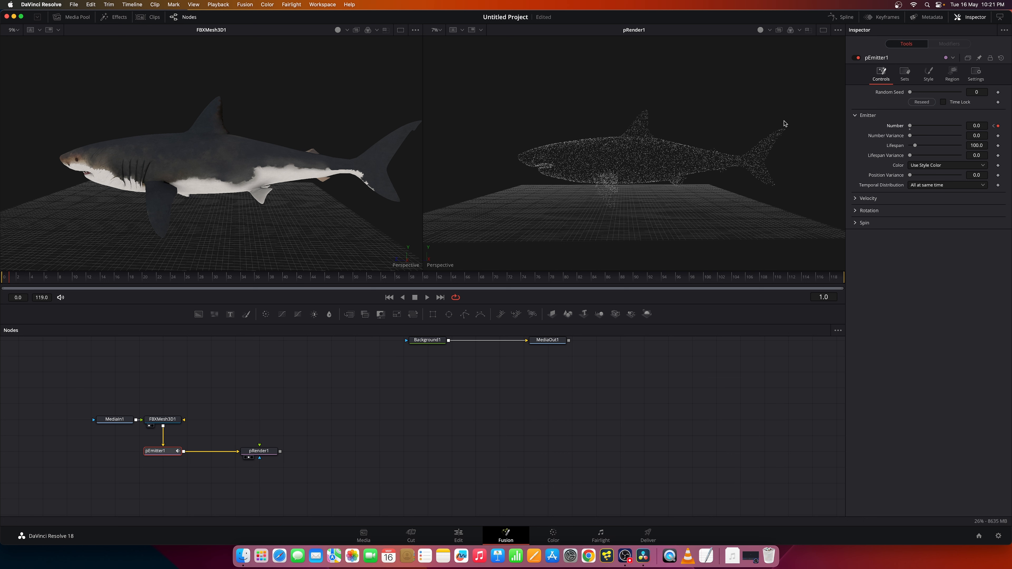
pyautogui.click(5, 281)
pyautogui.click(428, 298)
# Step: Add a Camera 3D node merged with pRender1 and display Merge3D1 in the second viewer
pyautogui.click(254, 454)
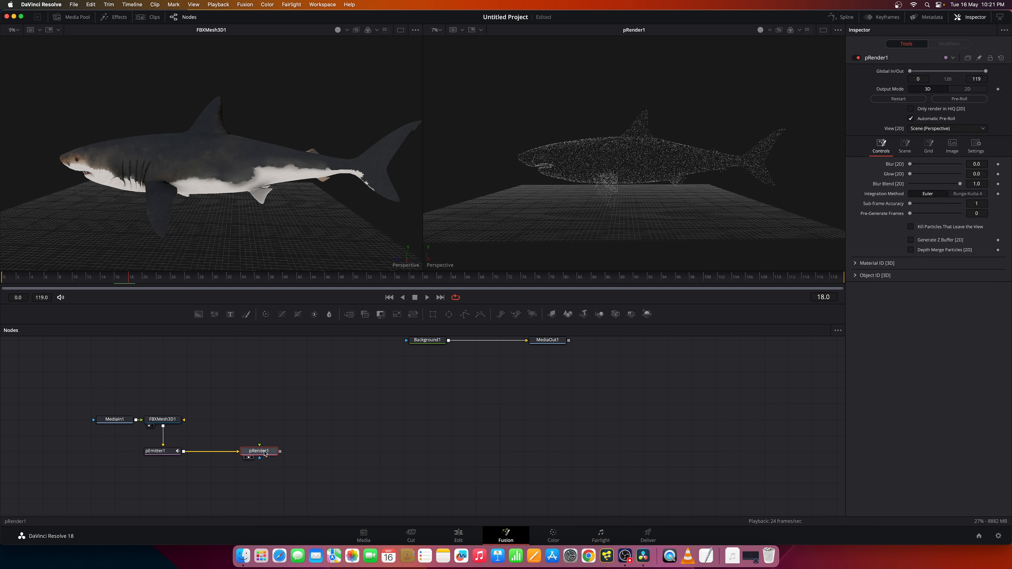
pyautogui.hotkey('shift', 'space')
pyautogui.write('camer')
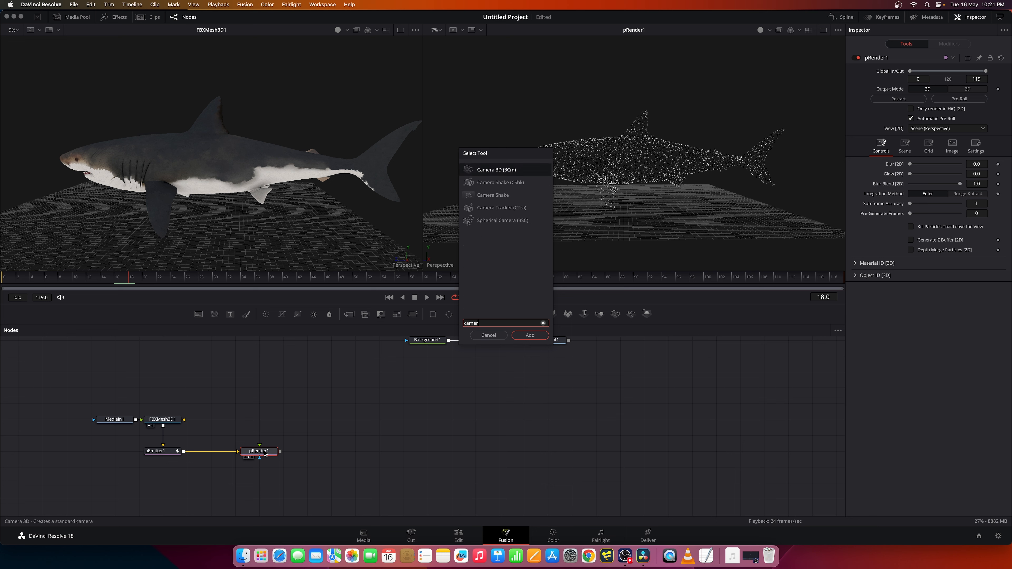
pyautogui.press('Return')
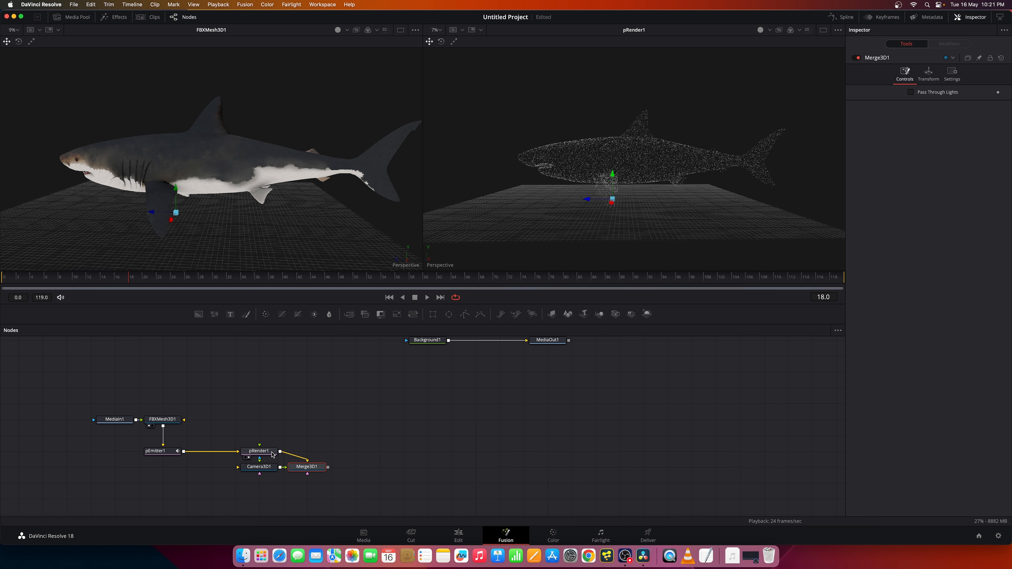
pyautogui.press('2')
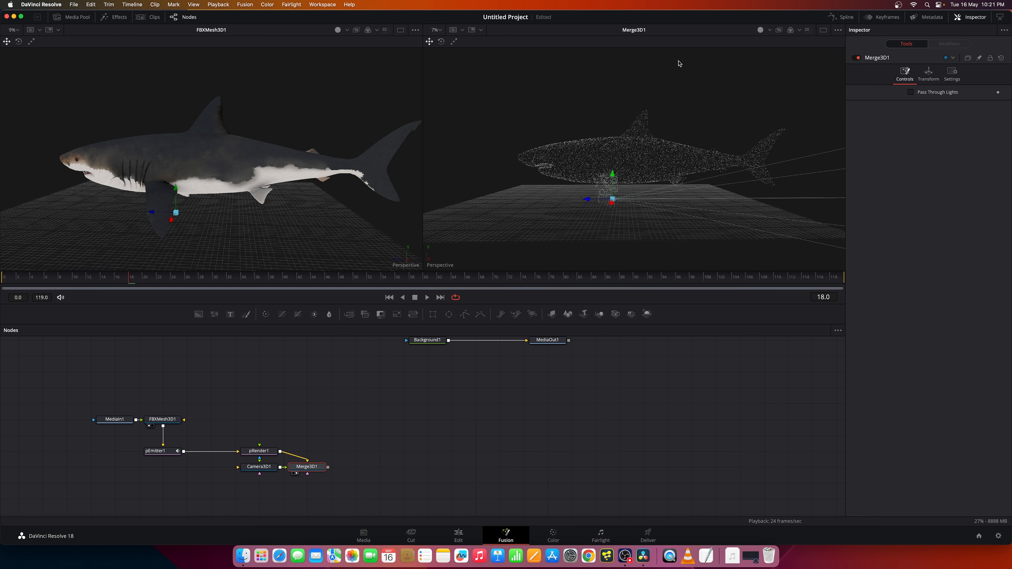
# Step: Enlarge the Merge3D1 view to a single viewer and pull Camera3D1 back to about 40.2 on Z
pyautogui.click(823, 30)
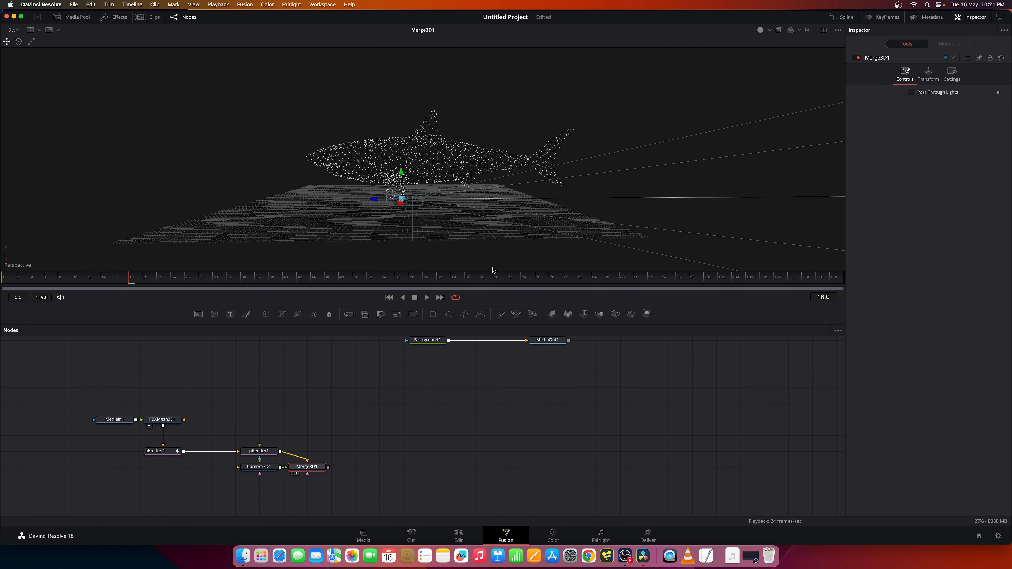
pyautogui.moveTo(493, 270); pyautogui.dragTo(409, 298)
pyautogui.scroll(-5, 335, 446)
pyautogui.rightClick(410, 298)
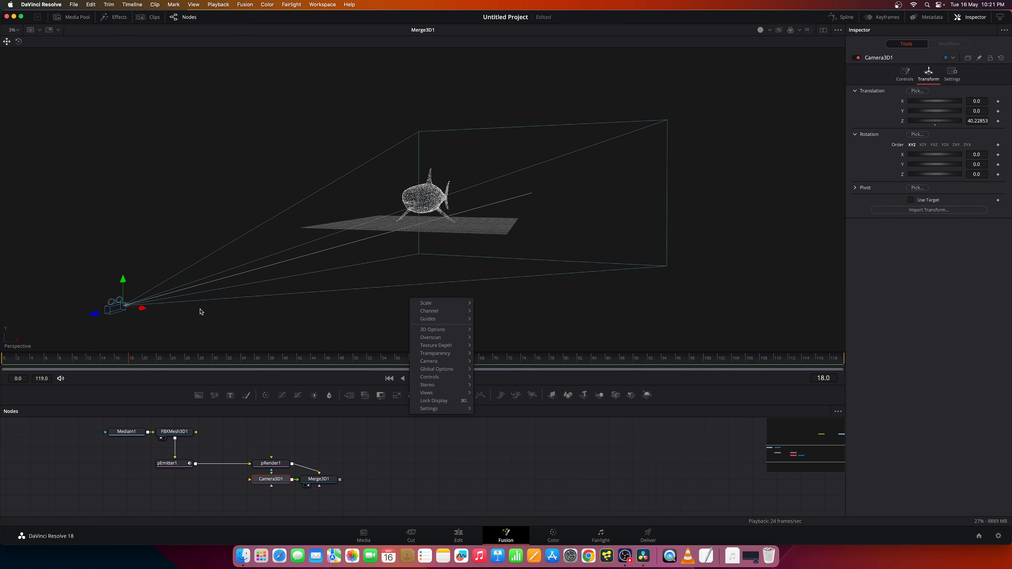
pyautogui.press('Escape')
# Step: Add a Renderer 3D node after Merge3D1 and space it farther along the node graph
pyautogui.click(324, 479)
pyautogui.hotkey('shift', 'space')
pyautogui.write('camer')
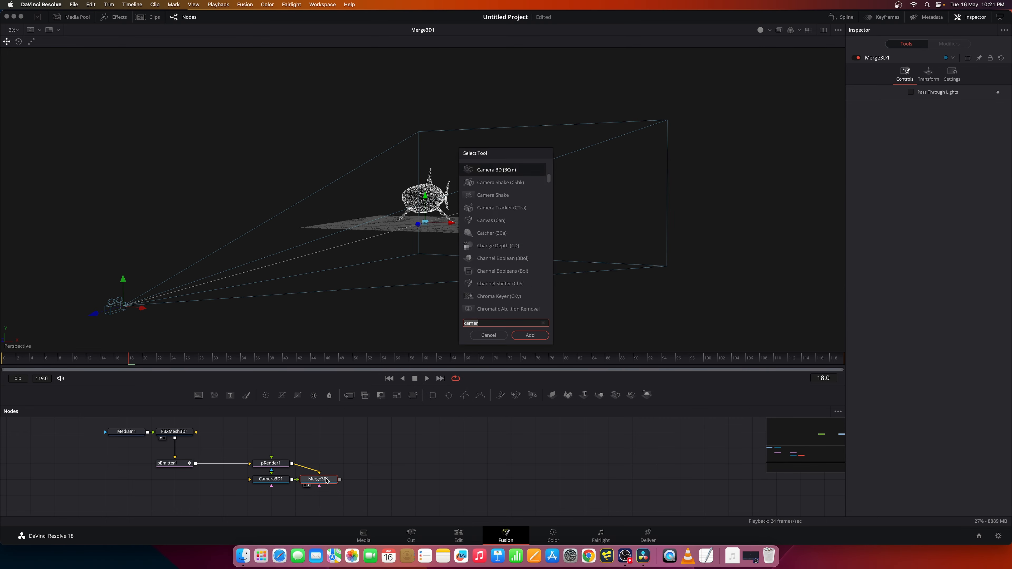
pyautogui.press('BackSpace')
pyautogui.press('BackSpace')
pyautogui.press('BackSpace')
pyautogui.press('BackSpace')
pyautogui.press('BackSpace')
pyautogui.write('re')
pyautogui.press('Return')
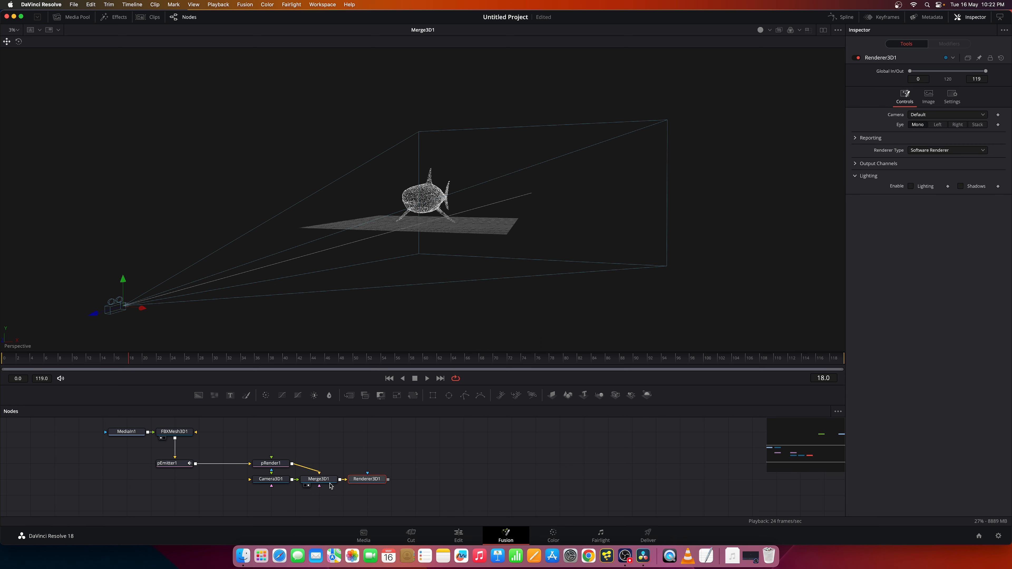
pyautogui.moveTo(367, 479); pyautogui.dragTo(440, 479)
# Step: Restore the dual viewers, showing Merge3D1 in the first and Renderer3D1 in the second
pyautogui.click(824, 30)
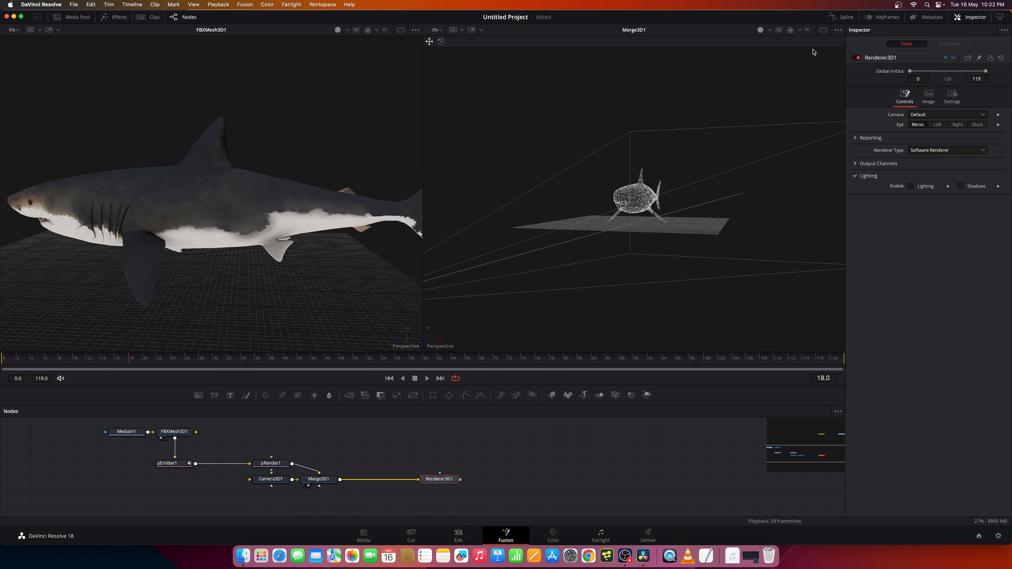
pyautogui.click(431, 485)
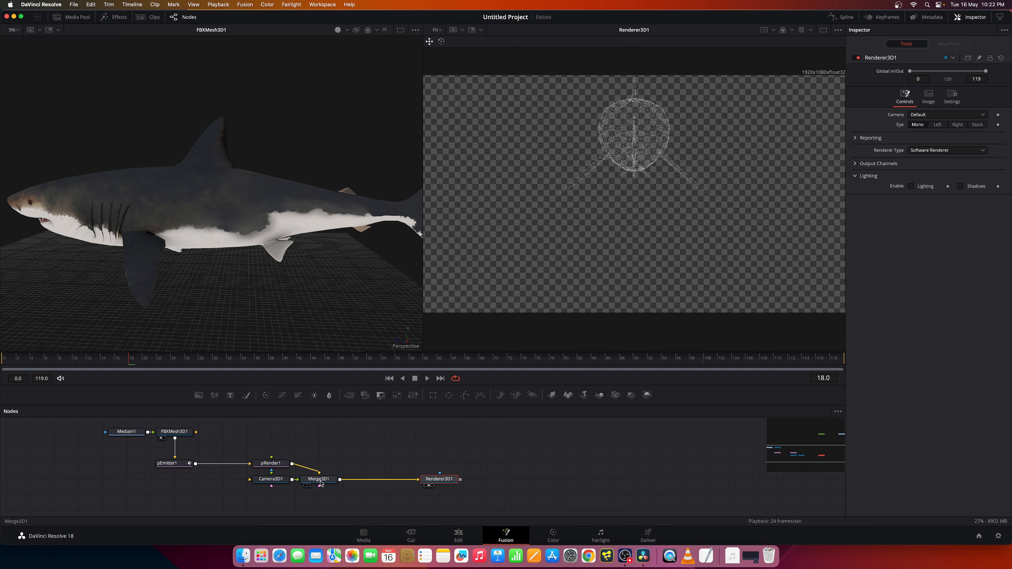
pyautogui.click(304, 486)
pyautogui.scroll(-8, 320, 272)
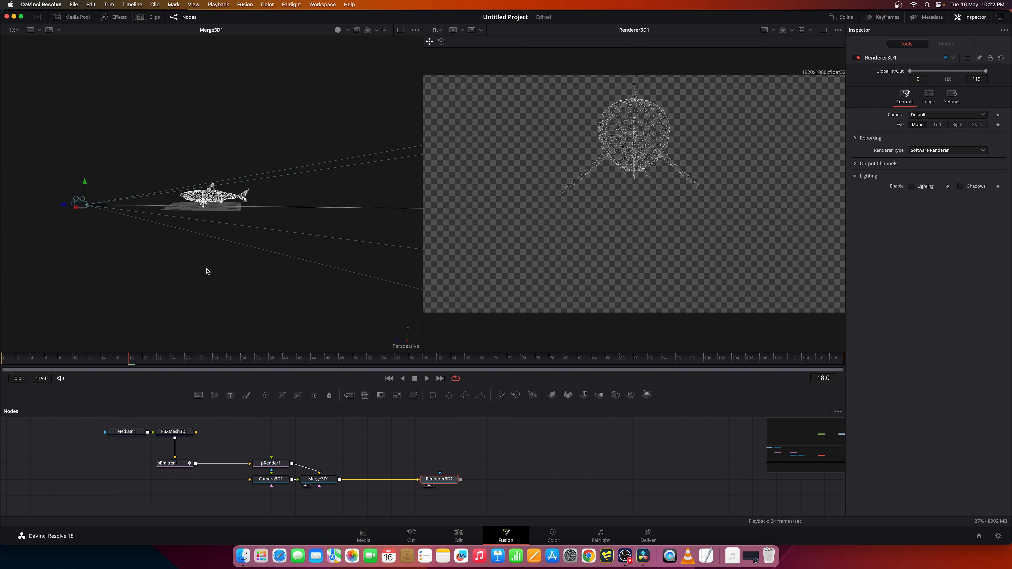
# Step: Keyframe Camera3D1's translation and rotation and turn it toward the side of the shark, about -79.1 degrees on Y
pyautogui.moveTo(208, 273); pyautogui.dragTo(189, 288)
pyautogui.rightClick(258, 304)
pyautogui.click(226, 291)
pyautogui.rightClick(251, 271)
pyautogui.press('Escape')
pyautogui.press('Home')
pyautogui.click(140, 219)
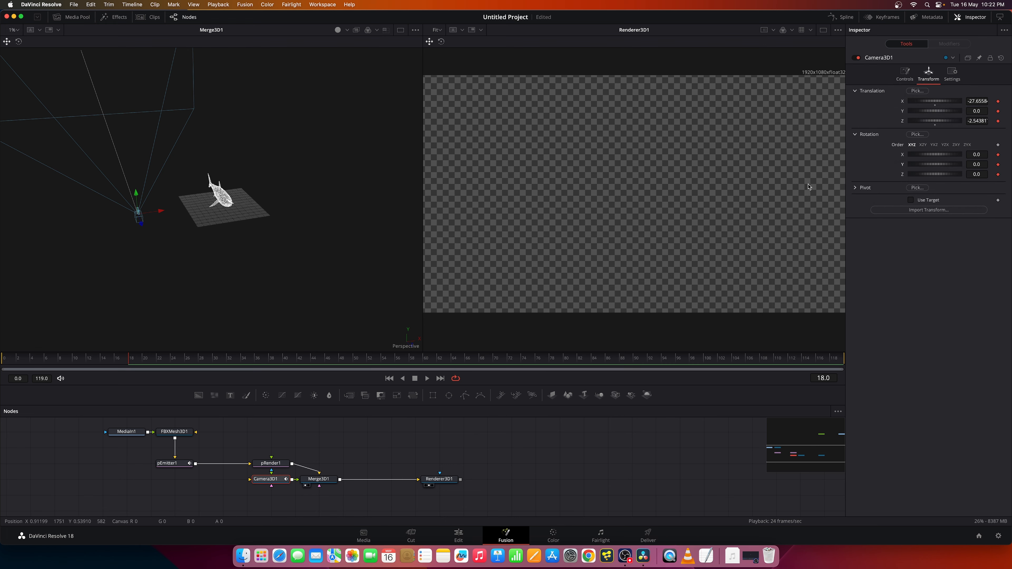
pyautogui.click(19, 41)
pyautogui.moveTo(160, 233); pyautogui.dragTo(118, 263)
# Step: Hide the checkerboard behind the Renderer3D1 image and position the camera at about X -73.6 and Z 8.6
pyautogui.click(439, 479)
pyautogui.rightClick(520, 273)
pyautogui.click(637, 303)
pyautogui.click(7, 41)
pyautogui.scroll(-5, 682, 209)
pyautogui.click(274, 479)
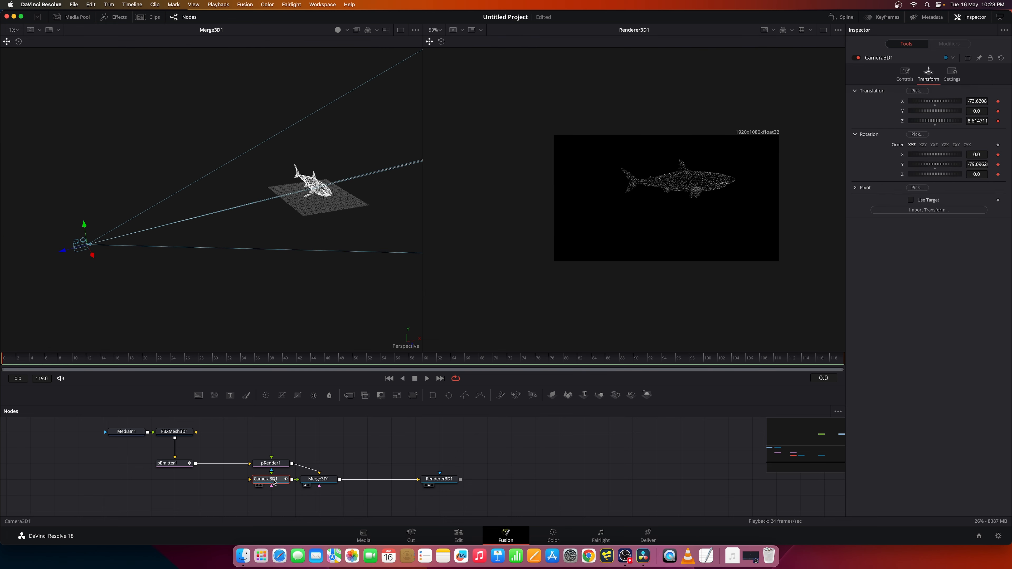
# Step: Keyframe Camera3D1 near the end of the timeline by moving it around the shark and rotating it to face the model
pyautogui.moveTo(113, 363); pyautogui.dragTo(840, 360)
pyautogui.rightClick(303, 271)
pyautogui.moveTo(84, 175); pyautogui.dragTo(393, 277)
pyautogui.moveTo(390, 329); pyautogui.dragTo(290, 274)
pyautogui.moveTo(269, 207); pyautogui.dragTo(291, 215)
pyautogui.click(19, 41)
pyautogui.moveTo(302, 244)
pyautogui.mouseDown()
pyautogui.moveTo(386, 242)
pyautogui.moveTo(295, 194)
pyautogui.moveTo(313, 245)
pyautogui.mouseUp()
# Step: Set Renderer3D1's renderer type to OpenGL Renderer and pEmitter1's lifespan to 1000
pyautogui.click(439, 480)
pyautogui.click(836, 360)
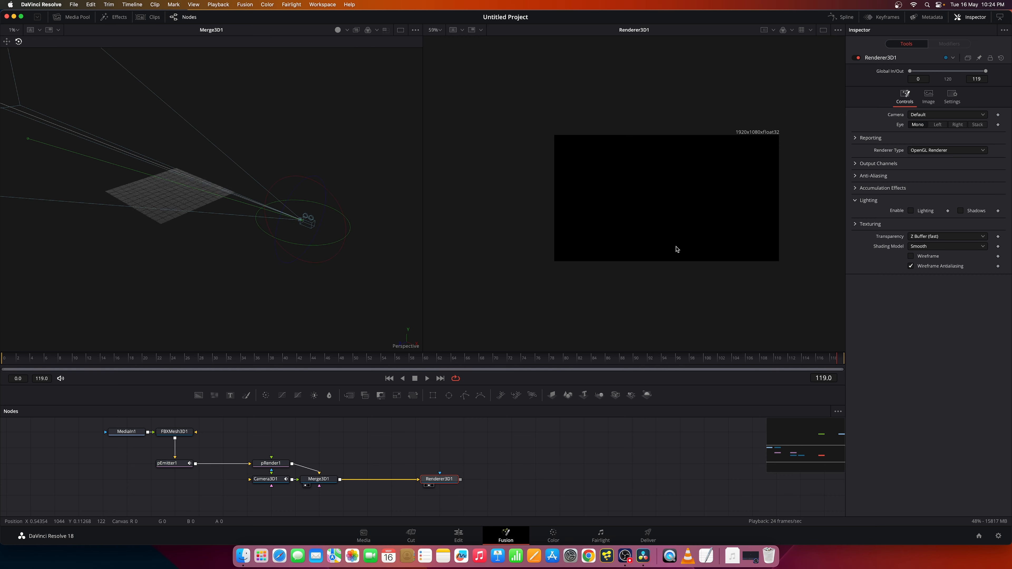
pyautogui.click(1, 361)
pyautogui.click(171, 463)
pyautogui.click(837, 361)
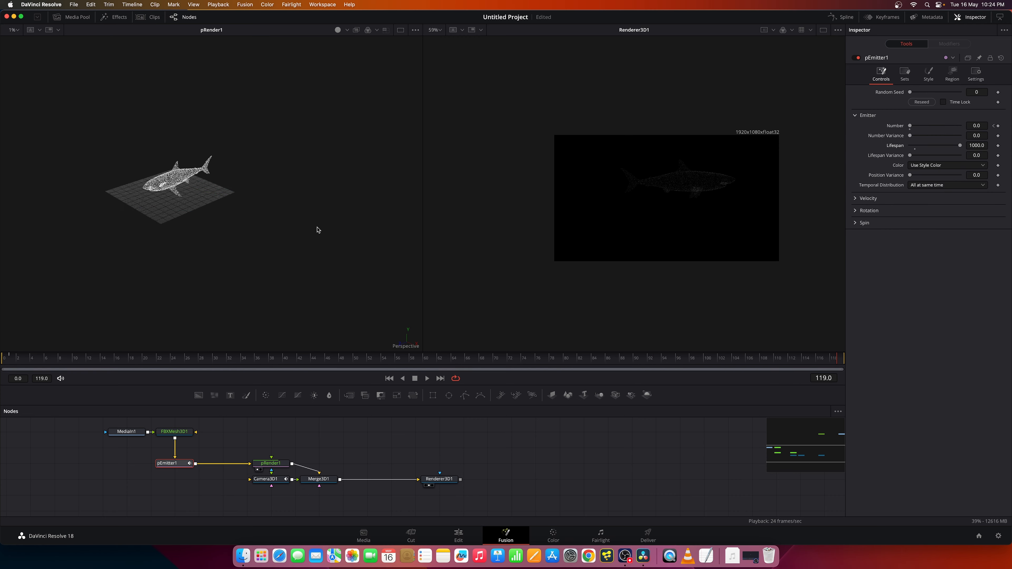
# Step: Reposition Camera3D1 to reshape its animated path around the particle shark
pyautogui.click(267, 479)
pyautogui.click(6, 41)
pyautogui.moveTo(319, 214); pyautogui.dragTo(299, 224)
pyautogui.press('space')
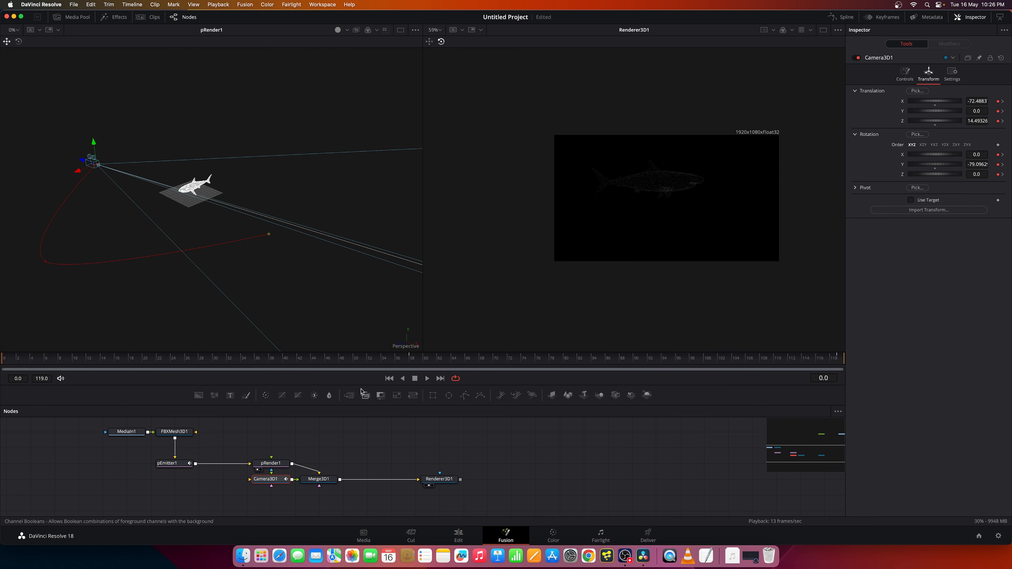
# Step: Play back the camera animation in the rendered view and move Renderer3D1 closer to Merge3D1
pyautogui.click(415, 381)
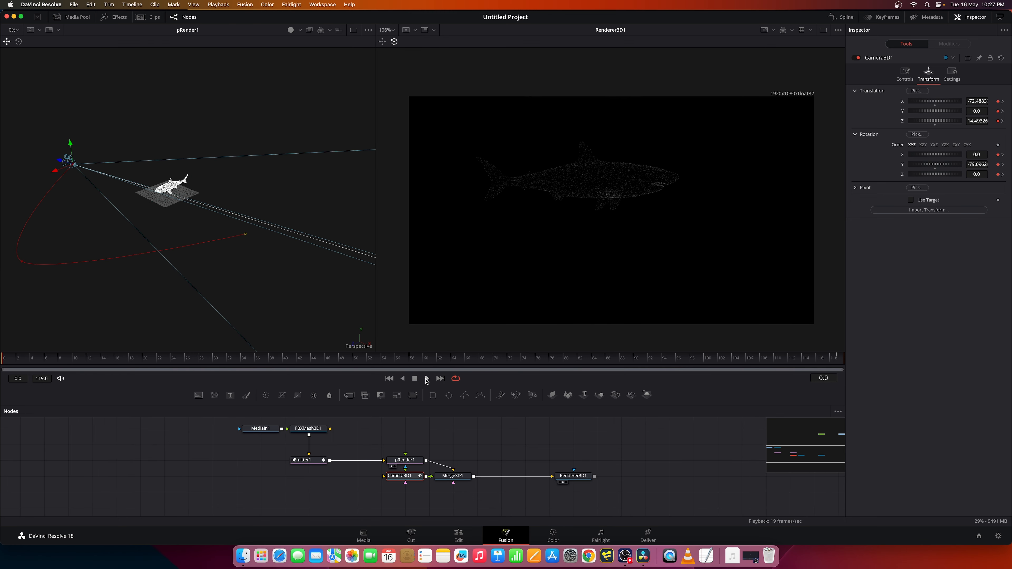
pyautogui.click(427, 379)
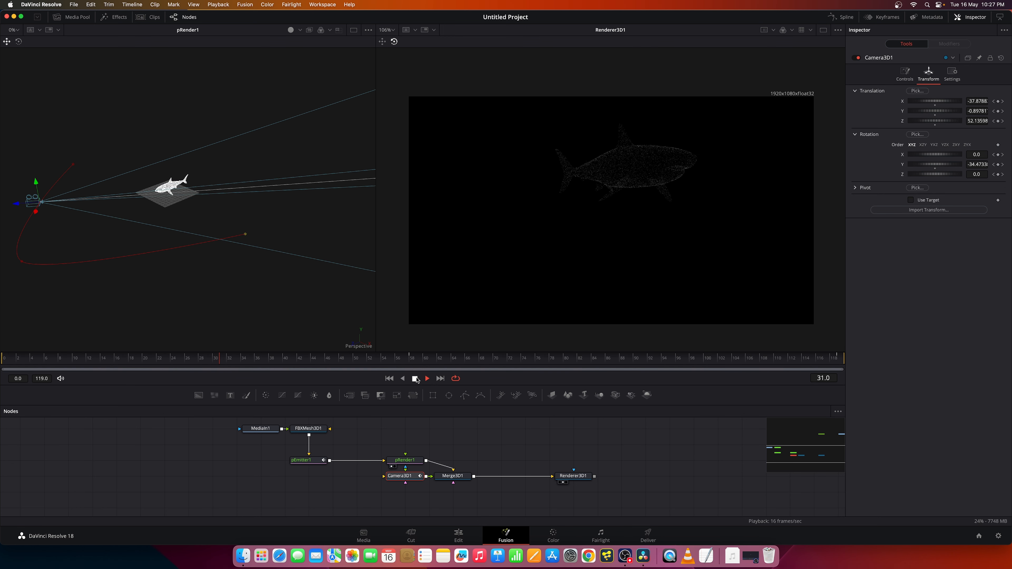
pyautogui.click(415, 378)
pyautogui.moveTo(574, 476); pyautogui.dragTo(526, 475)
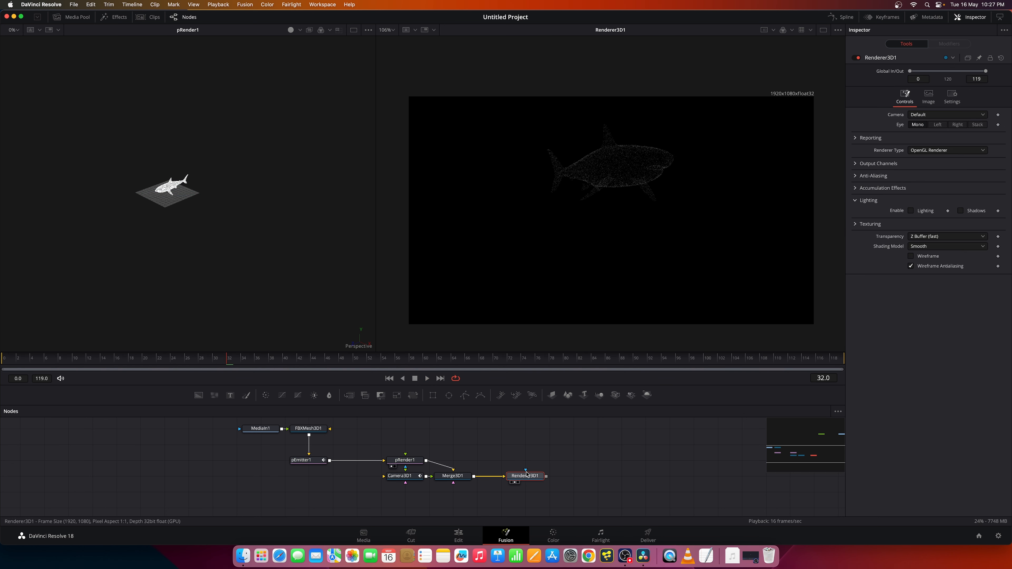
# Step: Add a Shape 3D node above Renderer3D1 in the node graph and show it in the second viewer
pyautogui.scroll(3, 518, 435)
pyautogui.click(462, 472)
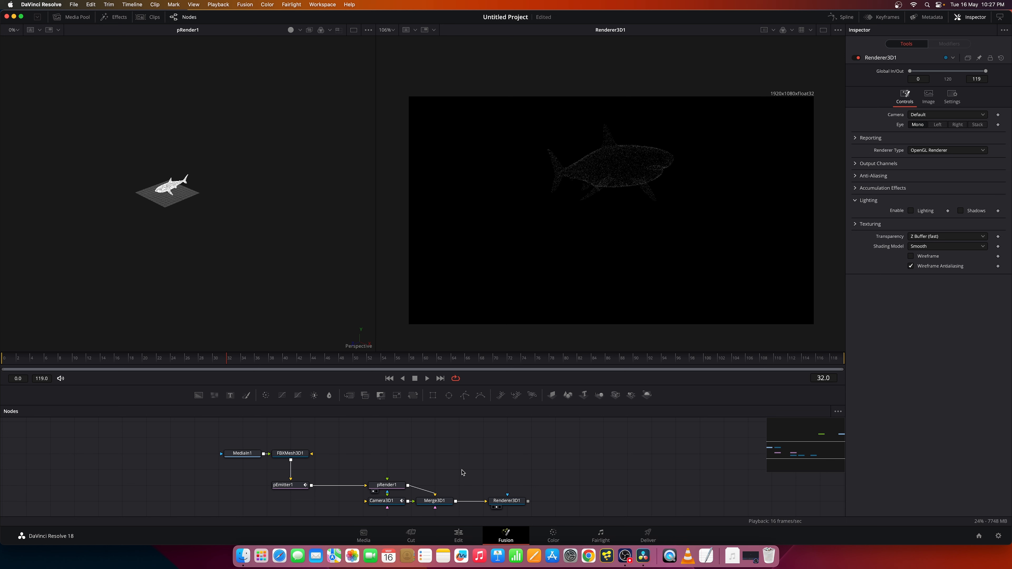
pyautogui.hotkey('shift', 'space')
pyautogui.write('shap')
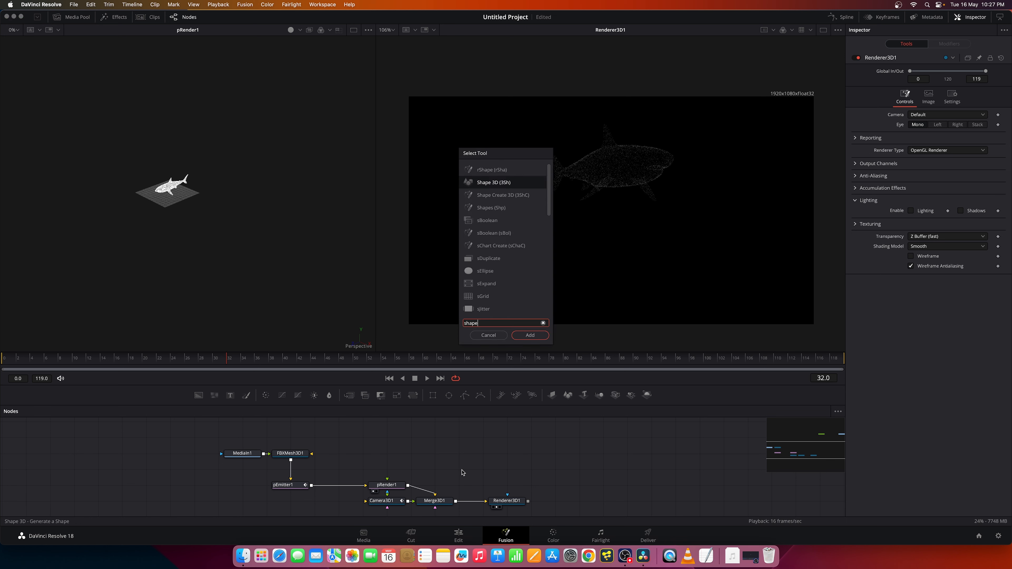
pyautogui.write('e')
pyautogui.press('Return')
pyautogui.moveTo(464, 473); pyautogui.dragTo(487, 457)
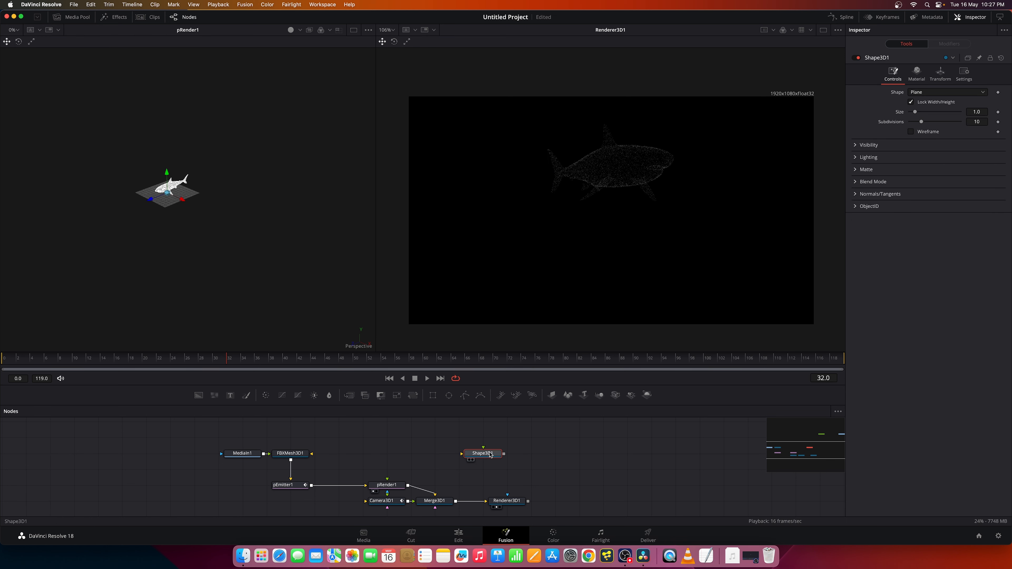
pyautogui.press('2')
pyautogui.scroll(5, 612, 257)
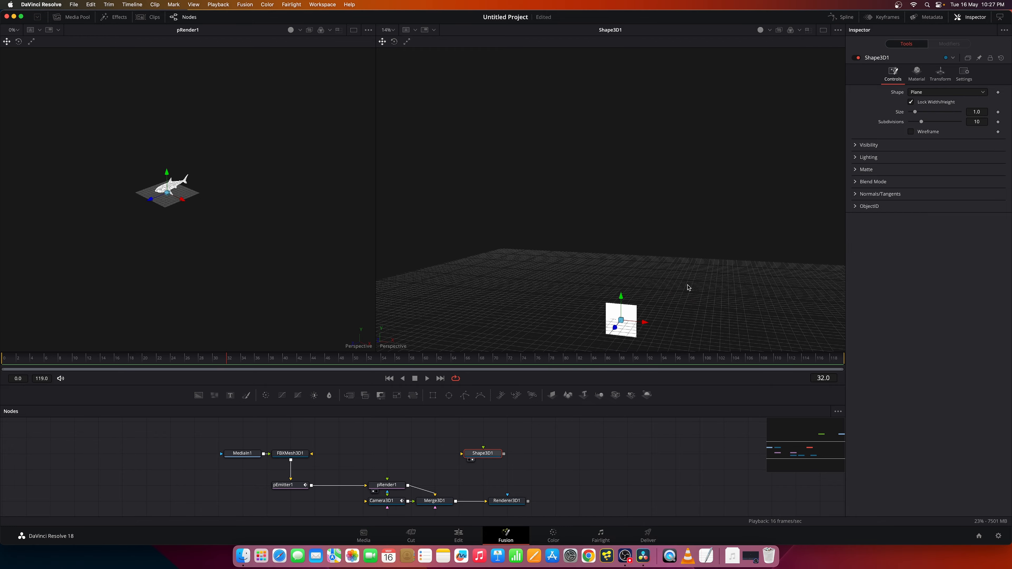
pyautogui.moveTo(688, 285); pyautogui.dragTo(693, 221)
pyautogui.scroll(-3, 689, 258)
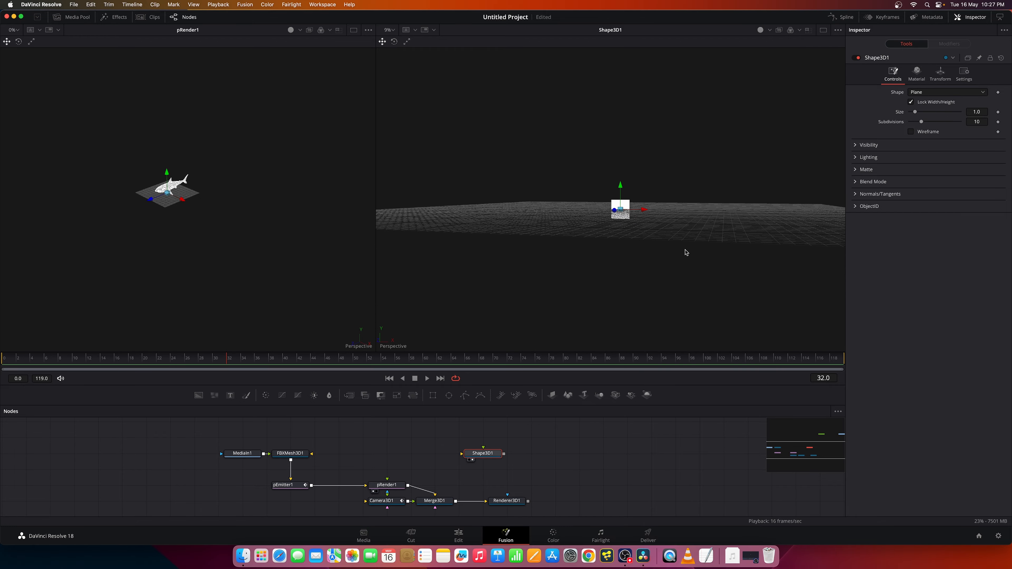
# Step: Make Shape3D1 a wireframe sphere with radius 200 and 100 base and height subdivisions
pyautogui.click(939, 93)
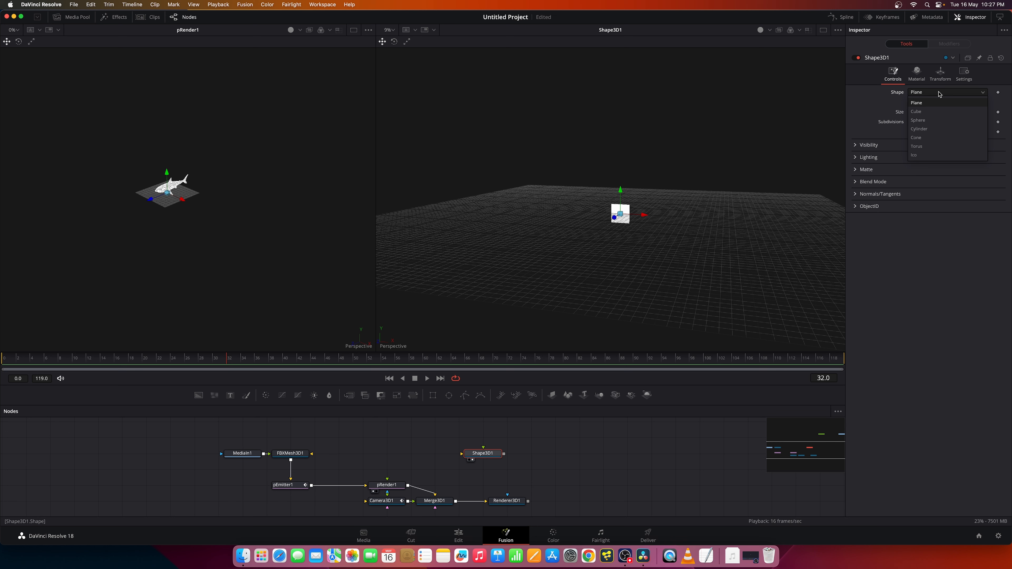
pyautogui.click(937, 123)
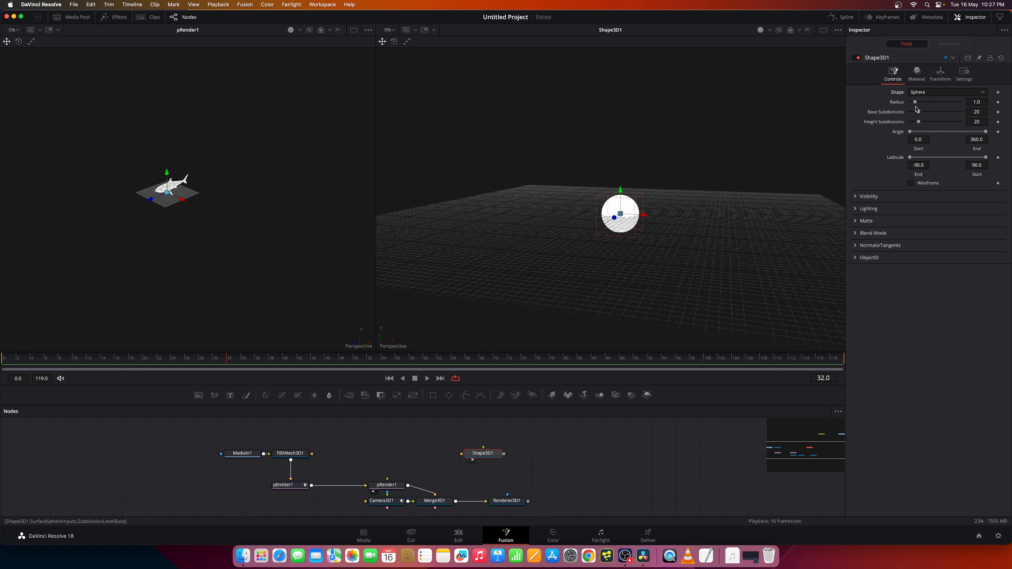
pyautogui.moveTo(916, 102); pyautogui.dragTo(1010, 111)
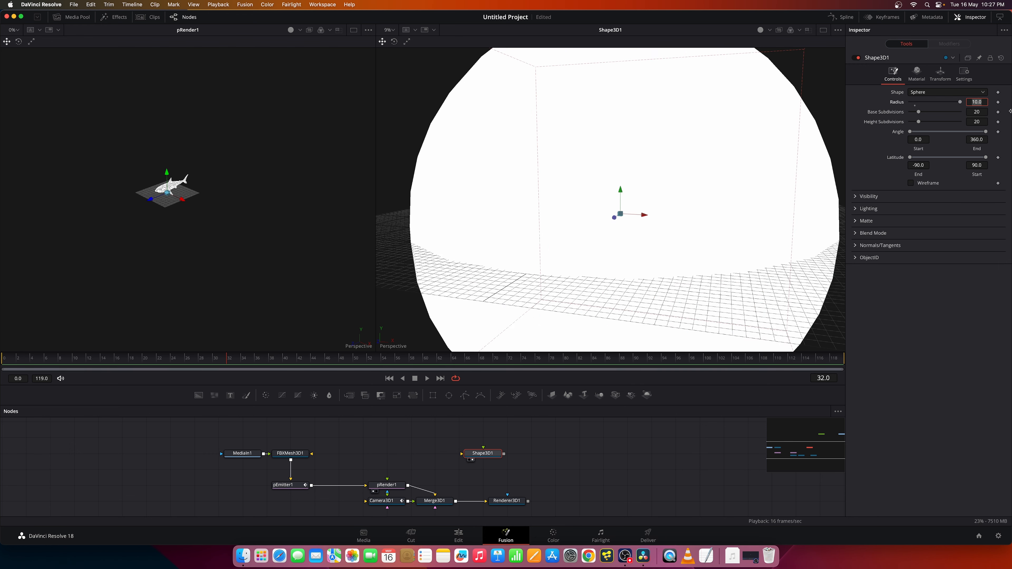
pyautogui.write('200')
pyautogui.press('Return')
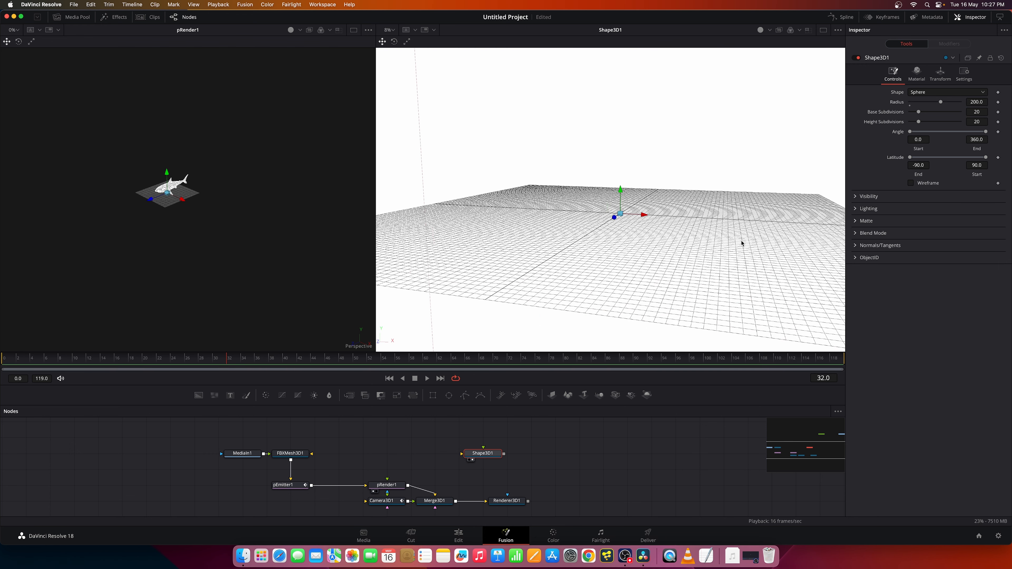
pyautogui.scroll(-3, 622, 254)
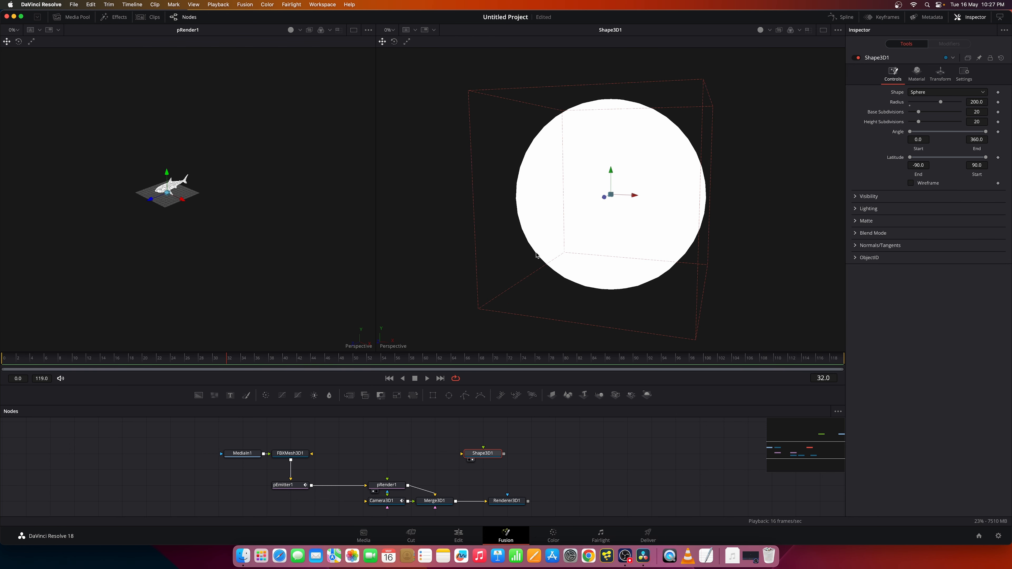
pyautogui.click(927, 184)
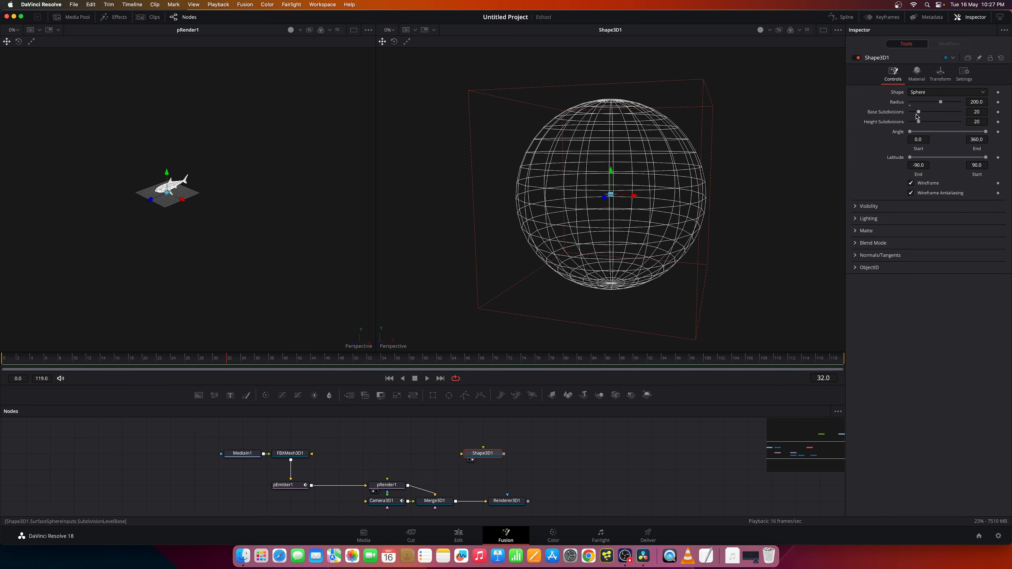
pyautogui.moveTo(918, 112); pyautogui.dragTo(960, 122)
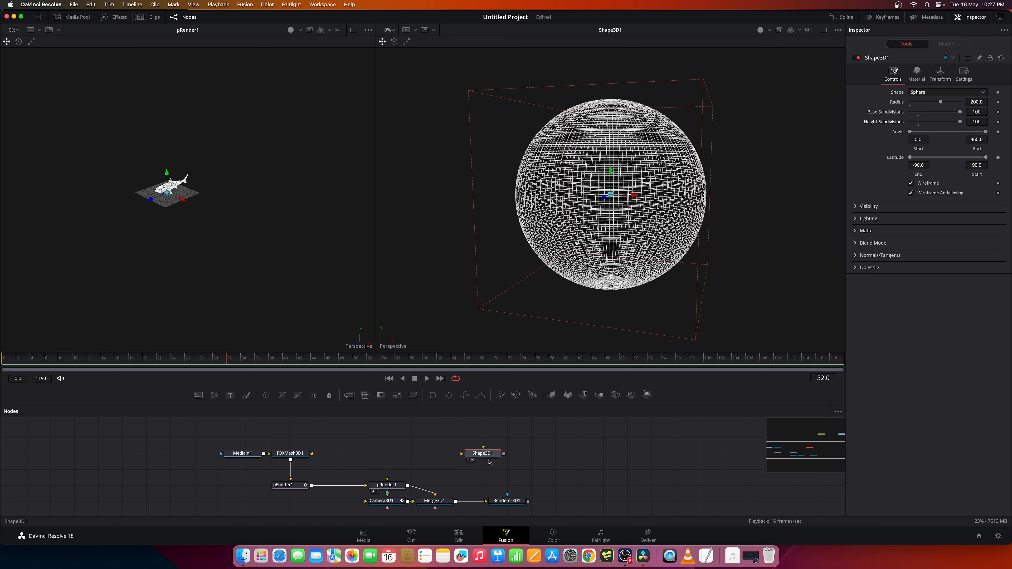
# Step: Add a Displace 3D node after Shape3D1 with its channel set to Pos and its mode to Absolute
pyautogui.moveTo(490, 456)
pyautogui.mouseDown()
pyautogui.moveTo(442, 457)
pyautogui.moveTo(521, 461)
pyautogui.moveTo(496, 461)
pyautogui.mouseUp()
pyautogui.hotkey('shift', 'space')
pyautogui.write('disp')
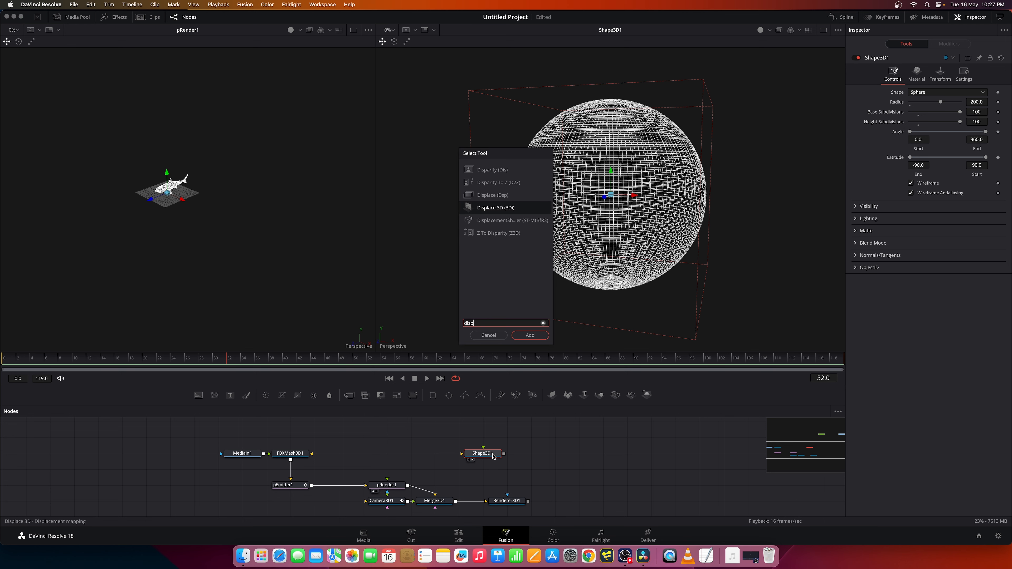
pyautogui.press('Return')
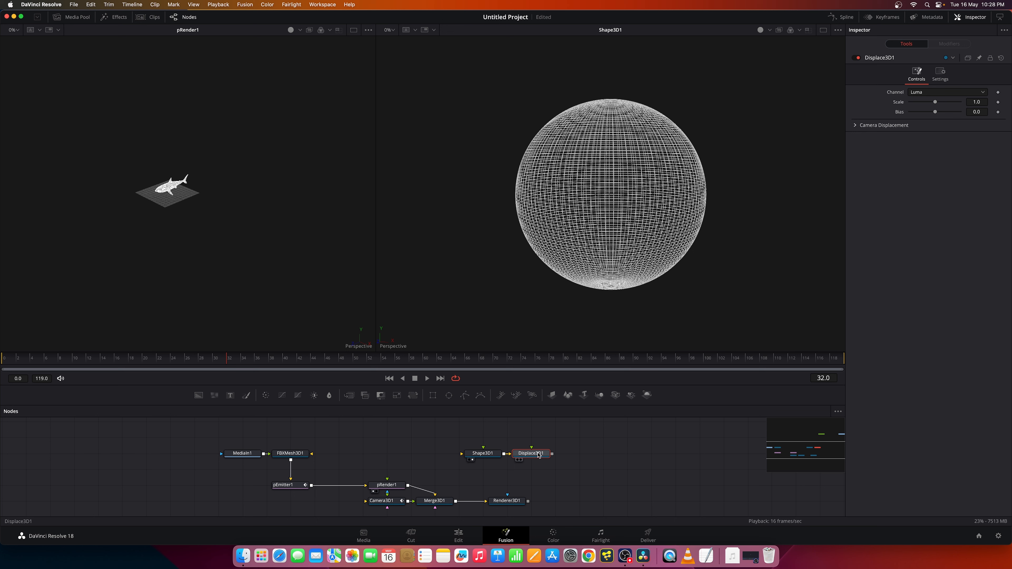
pyautogui.click(922, 94)
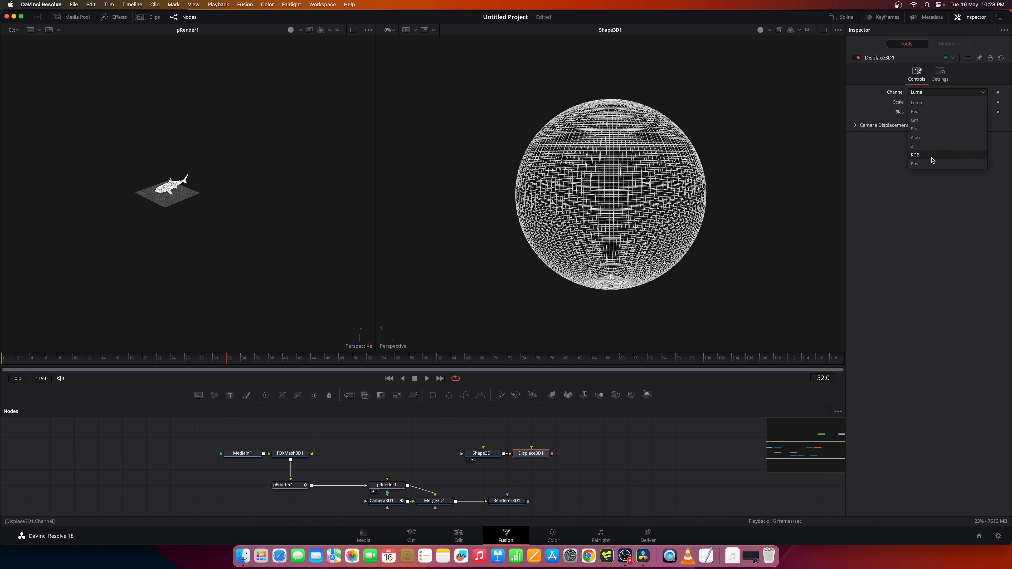
pyautogui.click(926, 166)
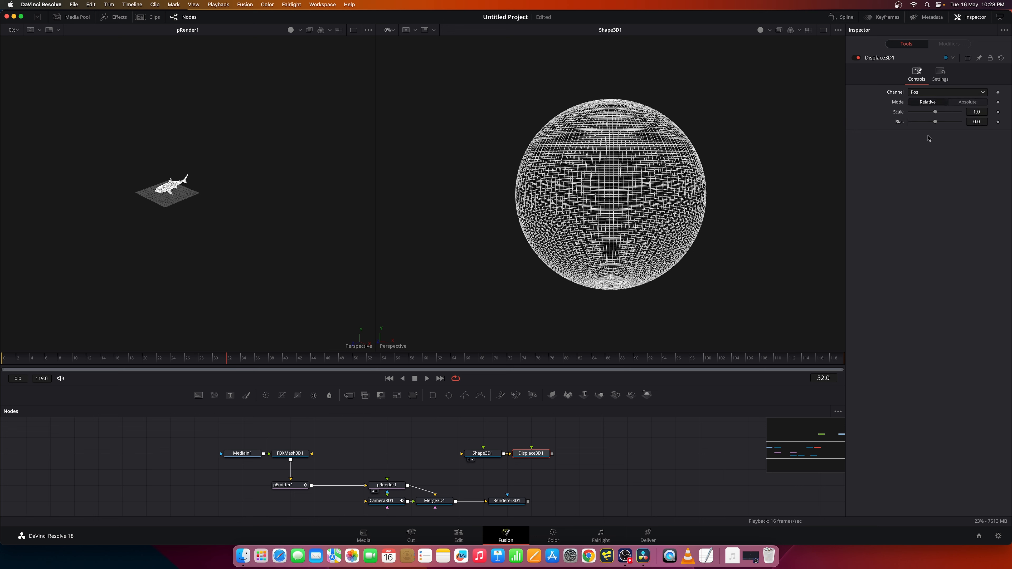
pyautogui.click(968, 103)
# Step: Connect Renderer3D1's output to Displace3D1, enable Renderer3D1's World Position output channel, and inspect the displaced wireframe
pyautogui.click(501, 504)
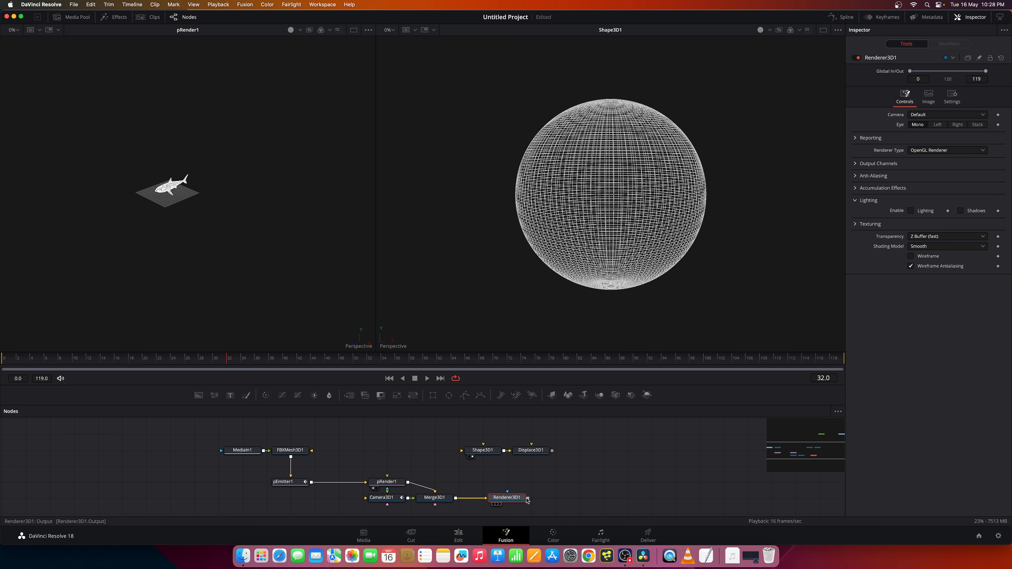
pyautogui.moveTo(529, 501); pyautogui.dragTo(531, 455)
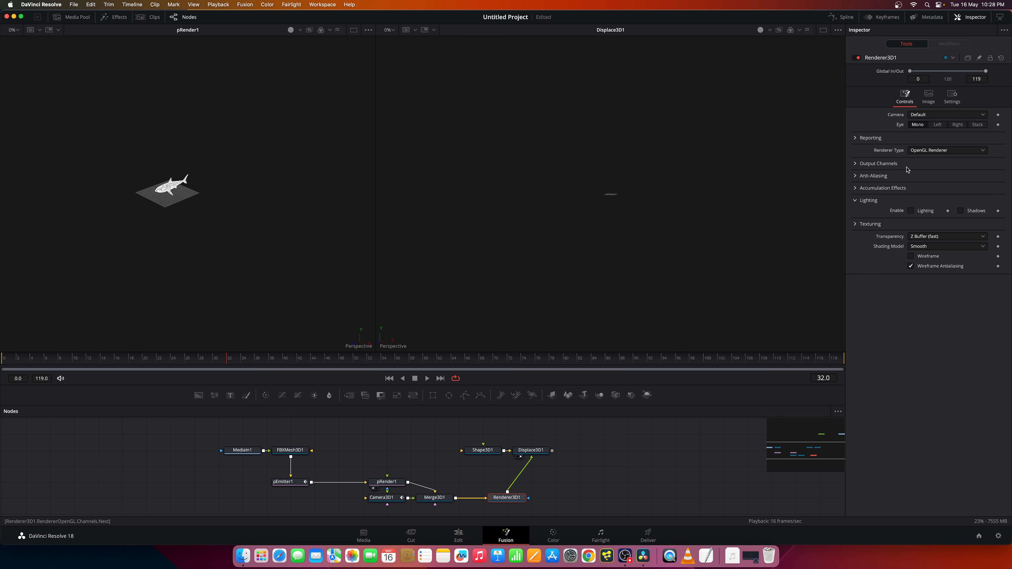
pyautogui.click(855, 164)
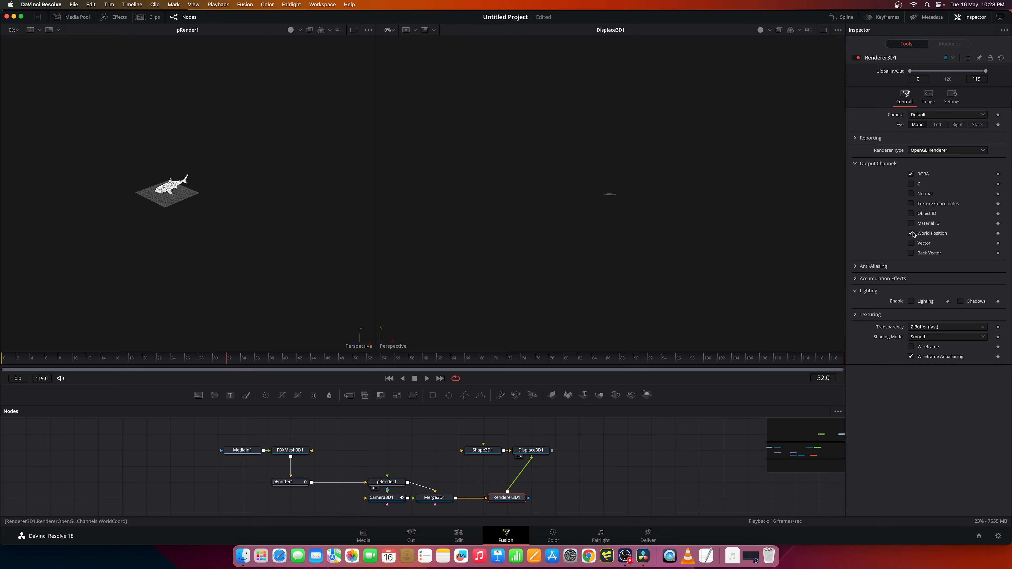
pyautogui.scroll(10, 648, 197)
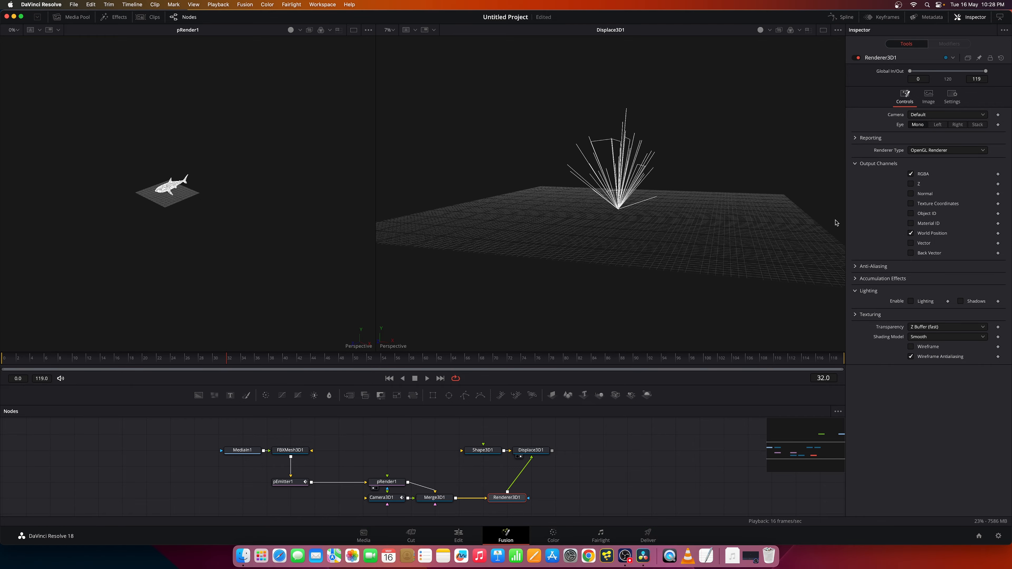
pyautogui.scroll(-2, 766, 224)
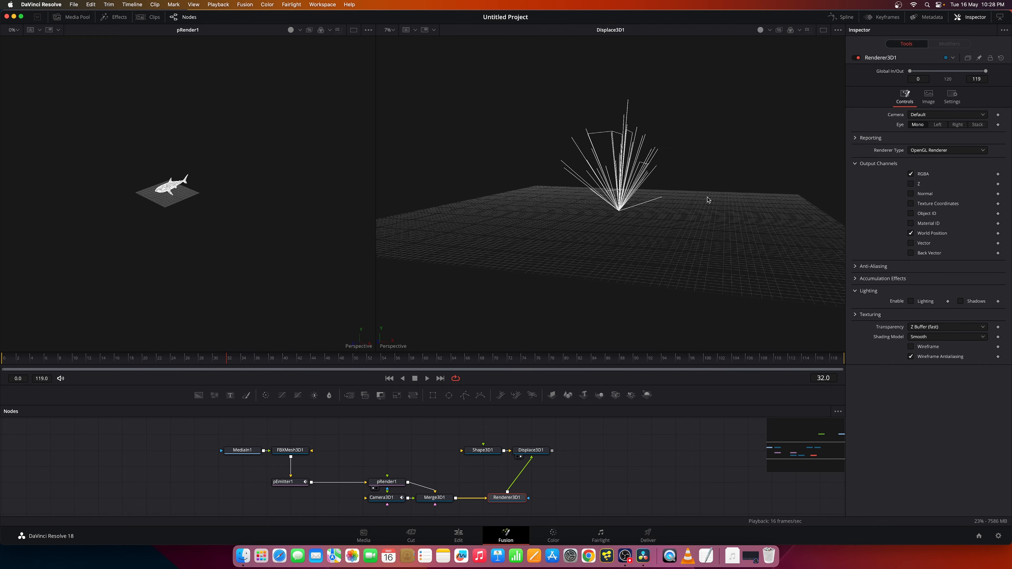
pyautogui.moveTo(707, 198); pyautogui.dragTo(697, 220)
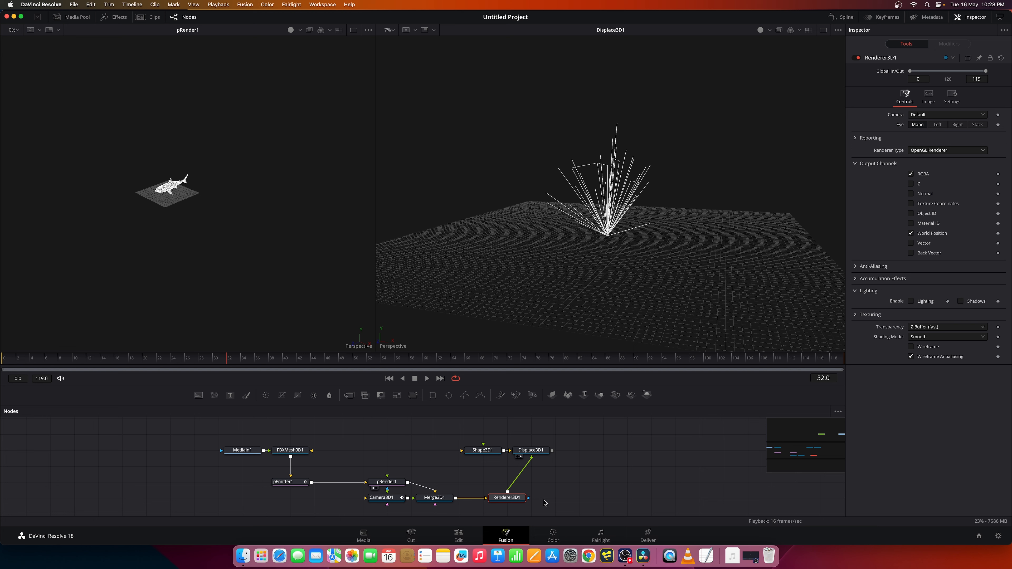
pyautogui.click(537, 452)
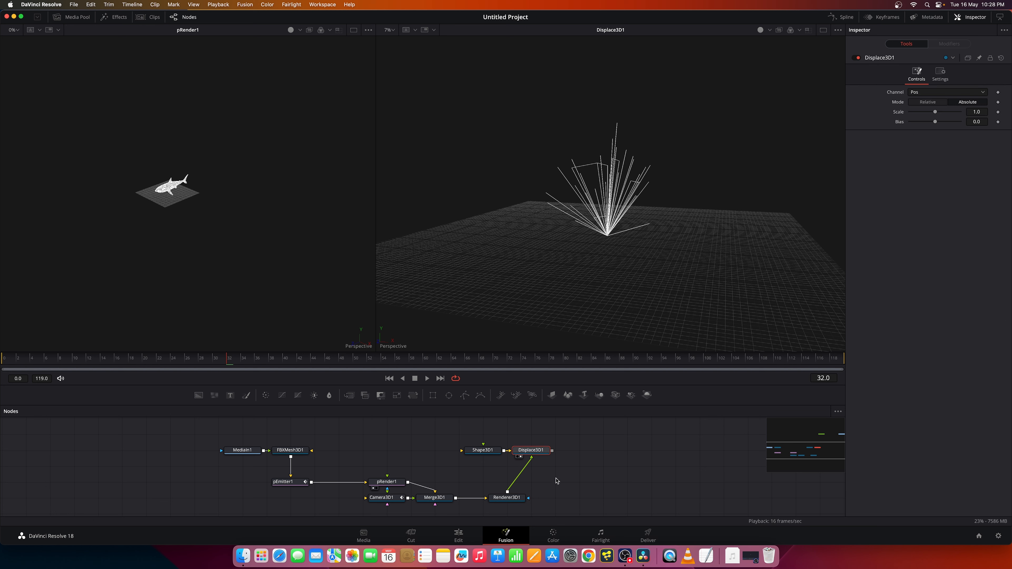
pyautogui.hotkey('shift', 'space')
pyautogui.write('re')
pyautogui.press('Escape')
# Step: Create an instance of Renderer3D1, feed it from Displace3D1, and show it in the second viewer
pyautogui.click(514, 499)
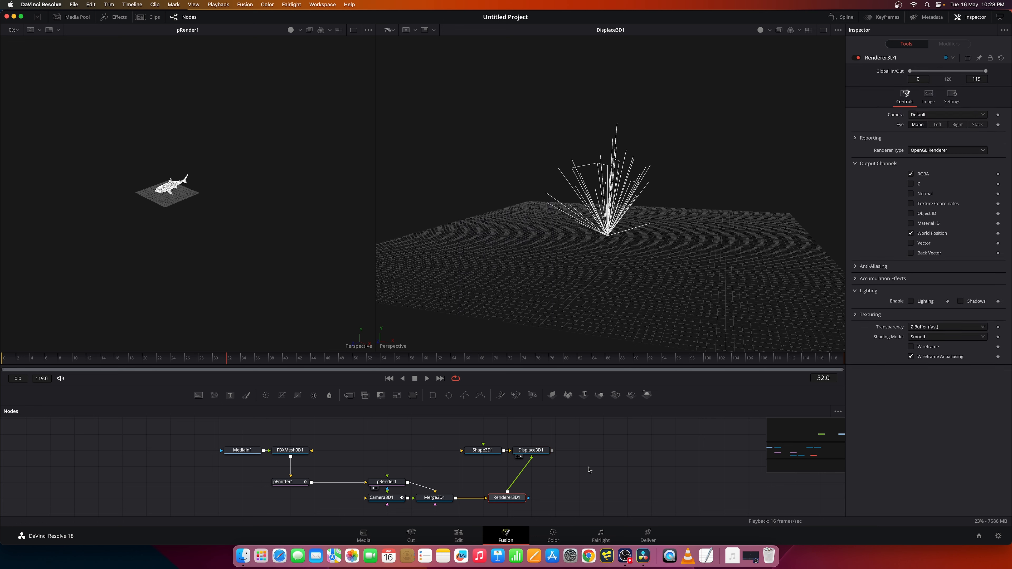
pyautogui.click(602, 452)
pyautogui.press('super+shift+v')
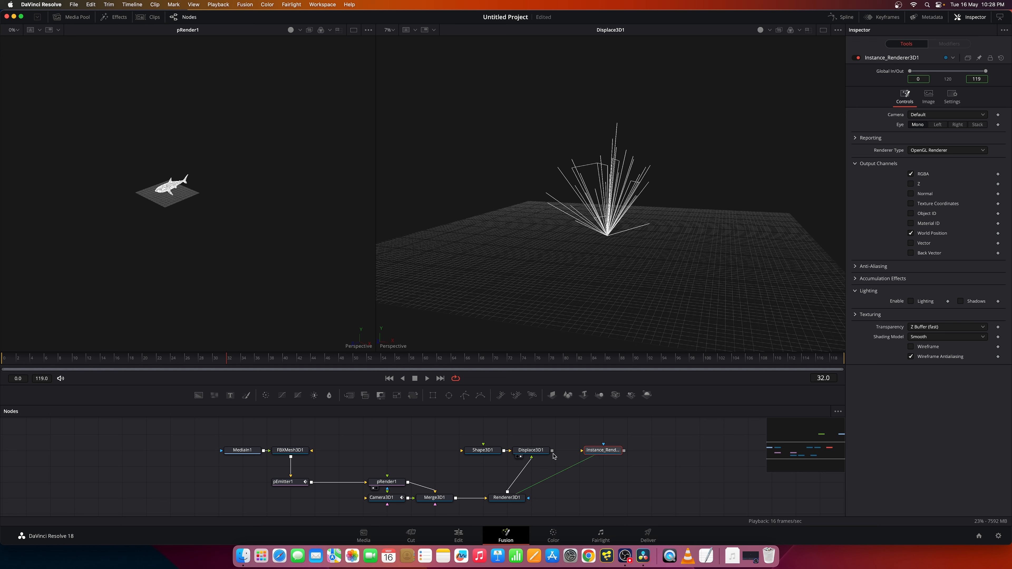
pyautogui.moveTo(552, 450); pyautogui.dragTo(679, 265)
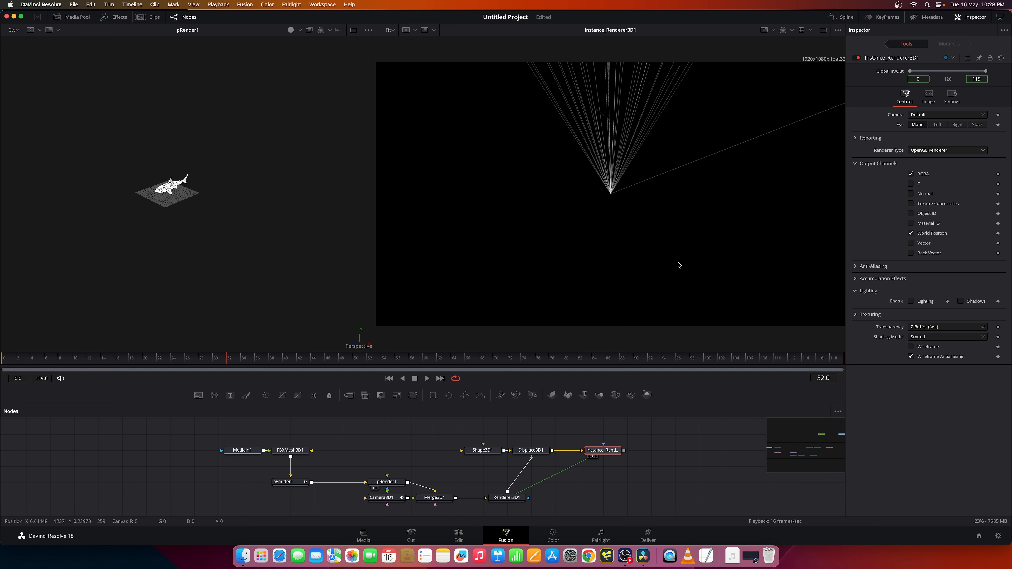
pyautogui.scroll(-3, 694, 247)
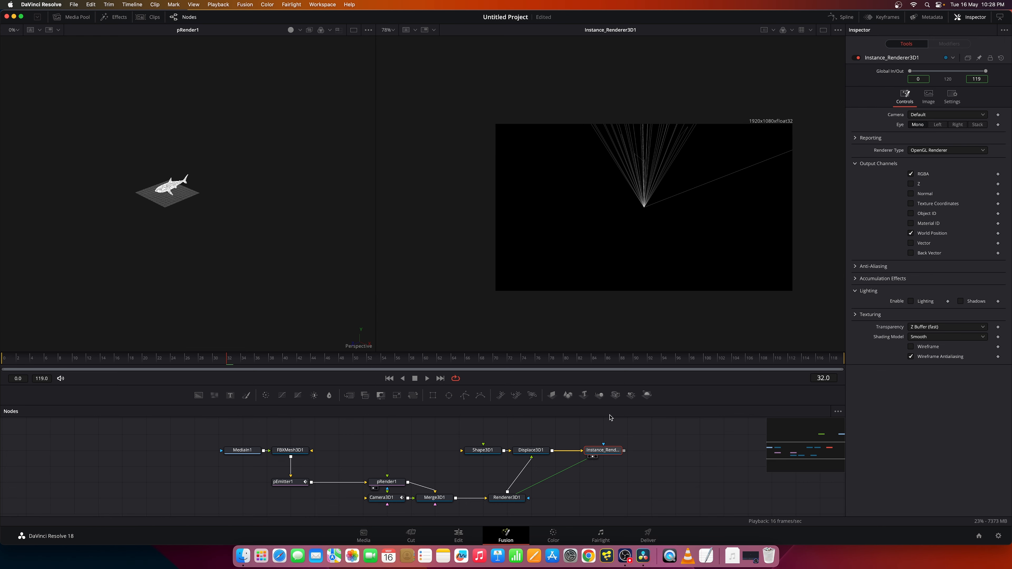
# Step: Space out the renderer nodes and insert a Merge 3D node between Displace3D1 and the instanced renderer
pyautogui.hscroll(3, 602, 471)
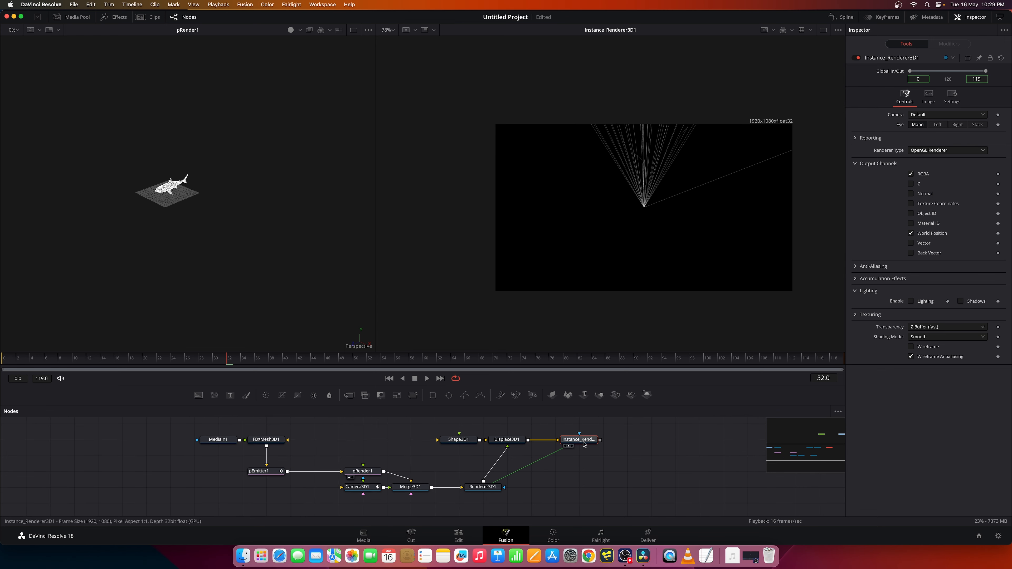
pyautogui.moveTo(574, 440); pyautogui.dragTo(645, 443)
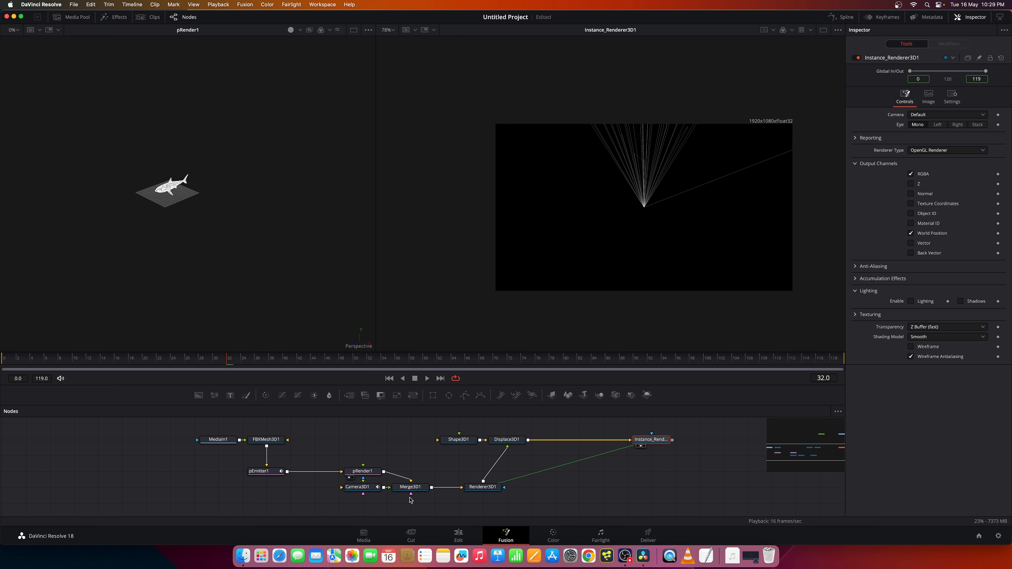
pyautogui.moveTo(481, 487); pyautogui.dragTo(456, 487)
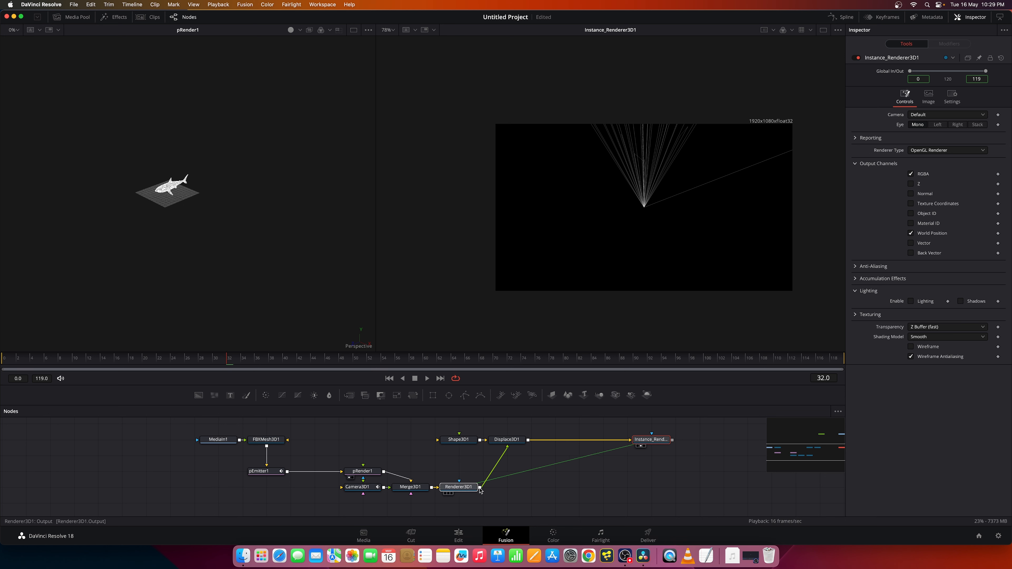
pyautogui.click(514, 440)
pyautogui.hotkey('shift', 'space')
pyautogui.write('merg')
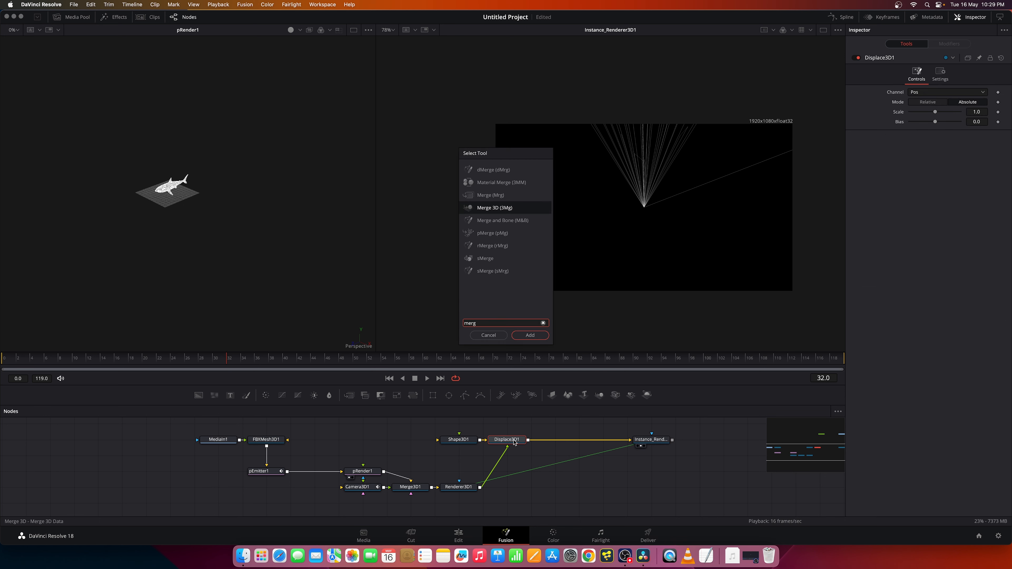
pyautogui.press('Return')
# Step: Enlarge the node graph area and move Shape3D1, Displace3D1, Merge3D2 and the instanced renderer together into a row below Renderer3D1
pyautogui.scroll(-1, 648, 479)
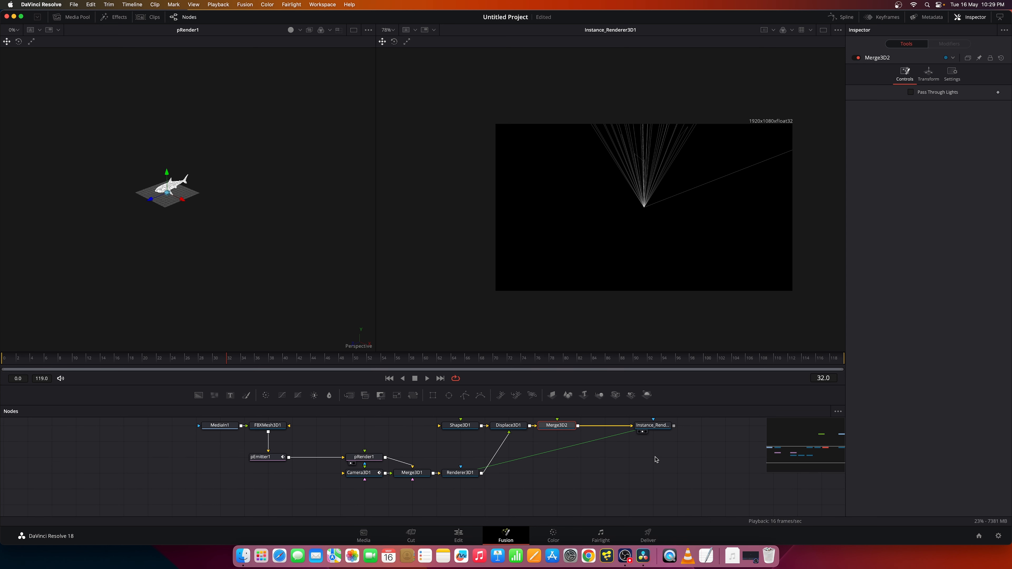
pyautogui.moveTo(673, 461); pyautogui.dragTo(465, 512)
pyautogui.moveTo(556, 471); pyautogui.dragTo(567, 453)
pyautogui.moveTo(525, 357); pyautogui.dragTo(529, 266)
pyautogui.moveTo(478, 454); pyautogui.dragTo(431, 488)
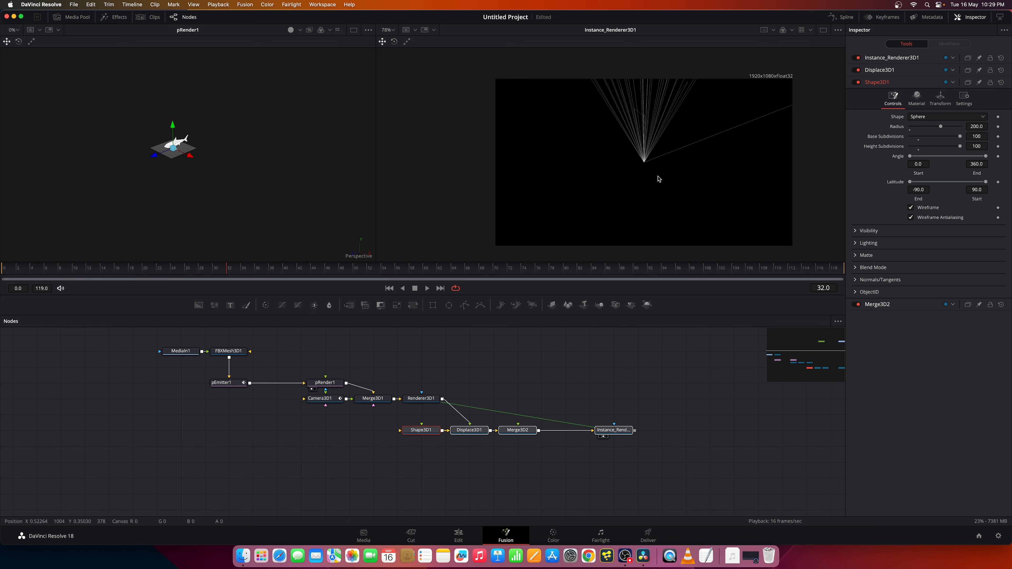
pyautogui.scroll(2, 659, 176)
pyautogui.scroll(3, 276, 208)
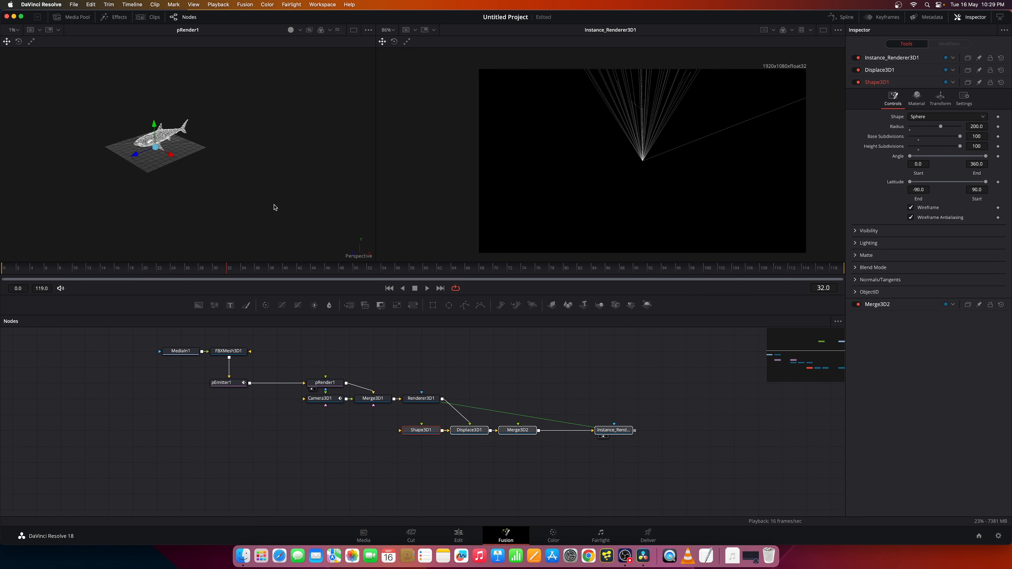
pyautogui.hscroll(1, 305, 463)
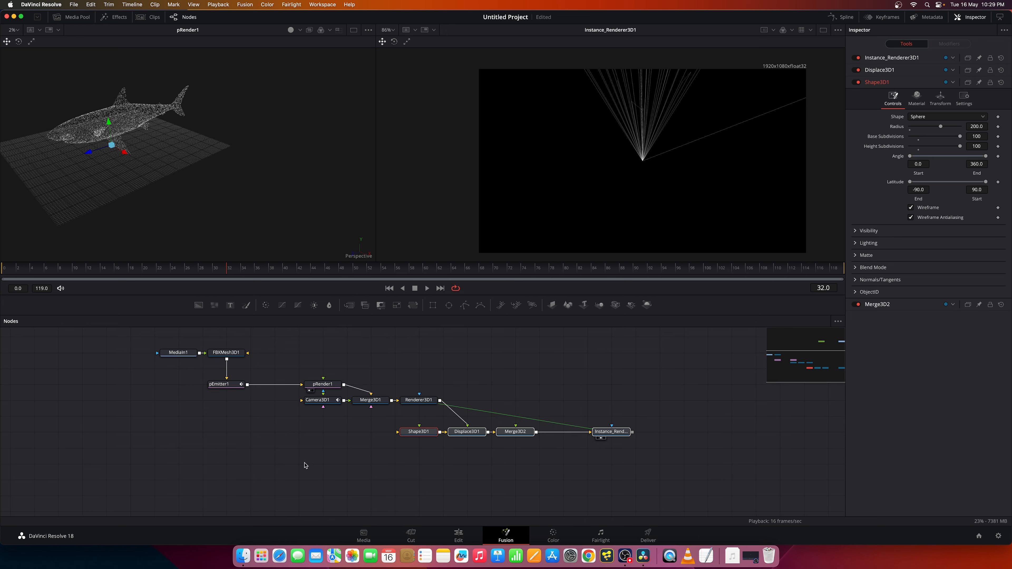
# Step: Connect Camera3D1's output to Merge3D2 and select the instanced renderer
pyautogui.click(328, 404)
pyautogui.moveTo(342, 400); pyautogui.dragTo(521, 435)
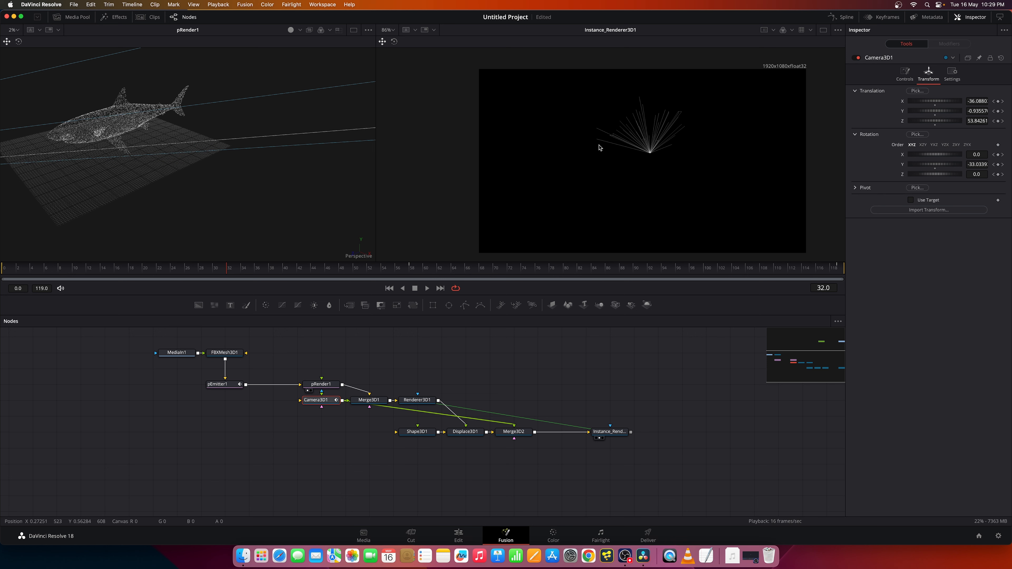
pyautogui.click(616, 433)
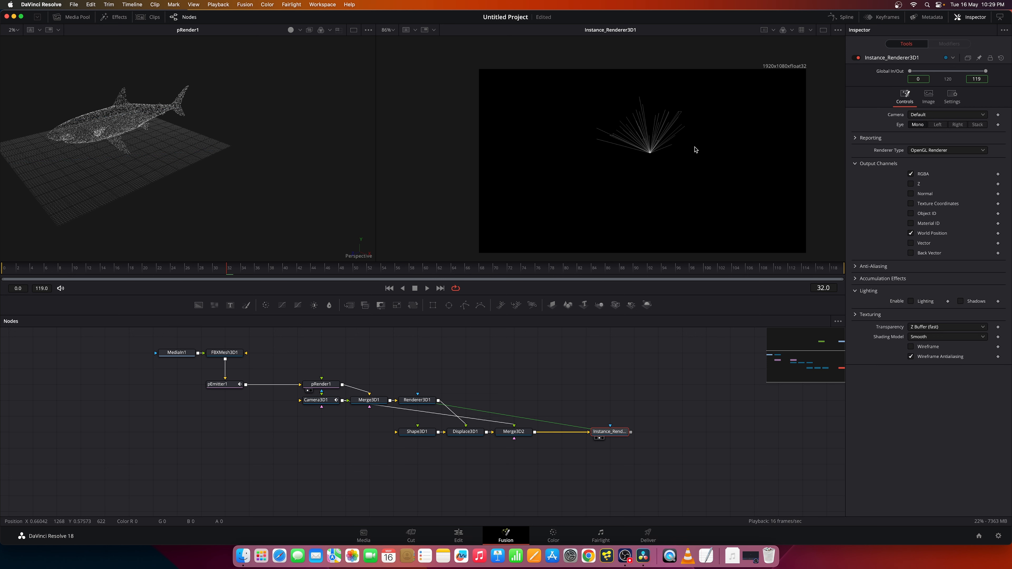
# Step: Merge Renderer3D1's output over the instanced renderer's image and check the composite at frames 0 and 119
pyautogui.moveTo(438, 401); pyautogui.dragTo(632, 434)
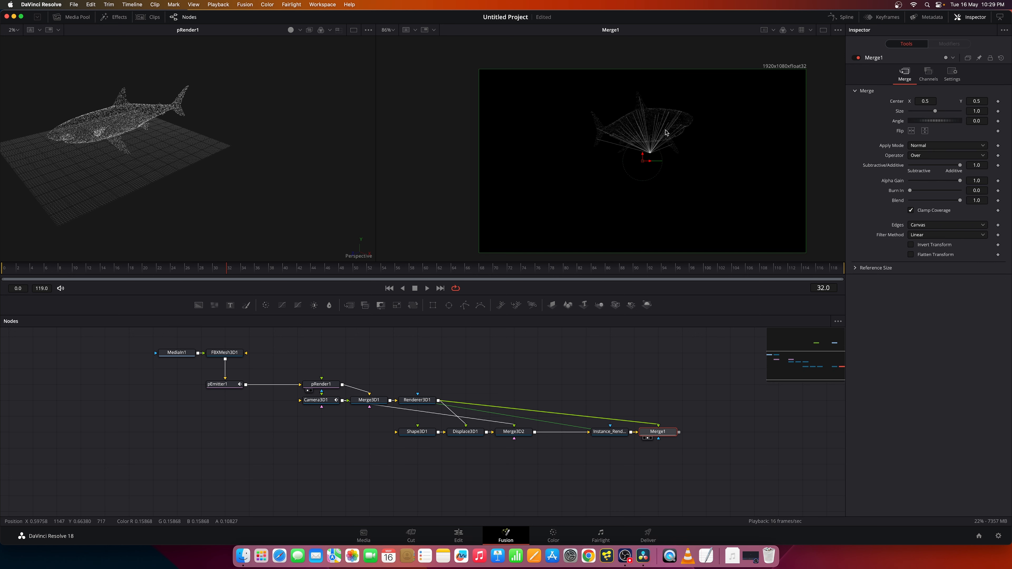
pyautogui.scroll(3, 665, 132)
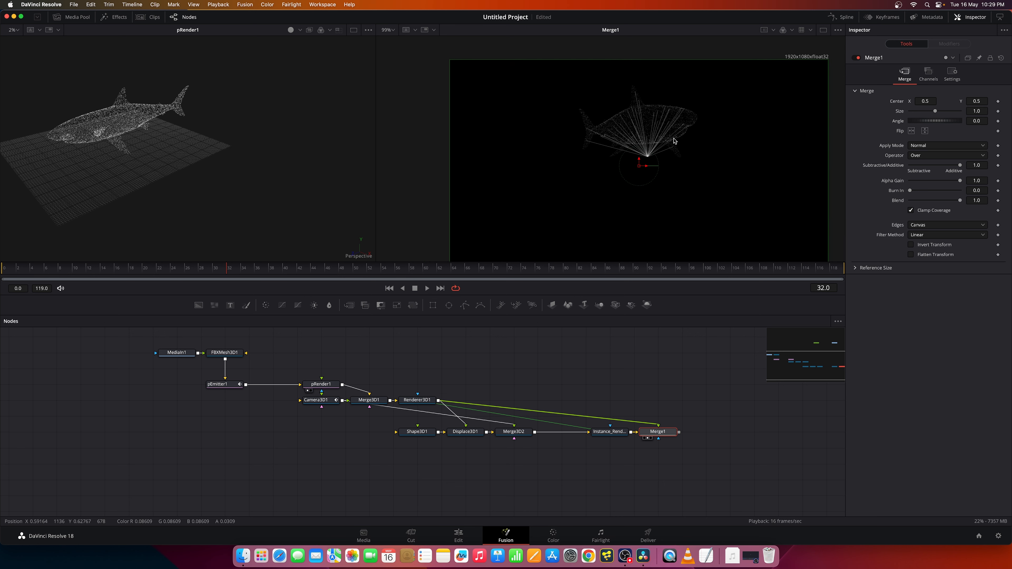
pyautogui.click(2, 272)
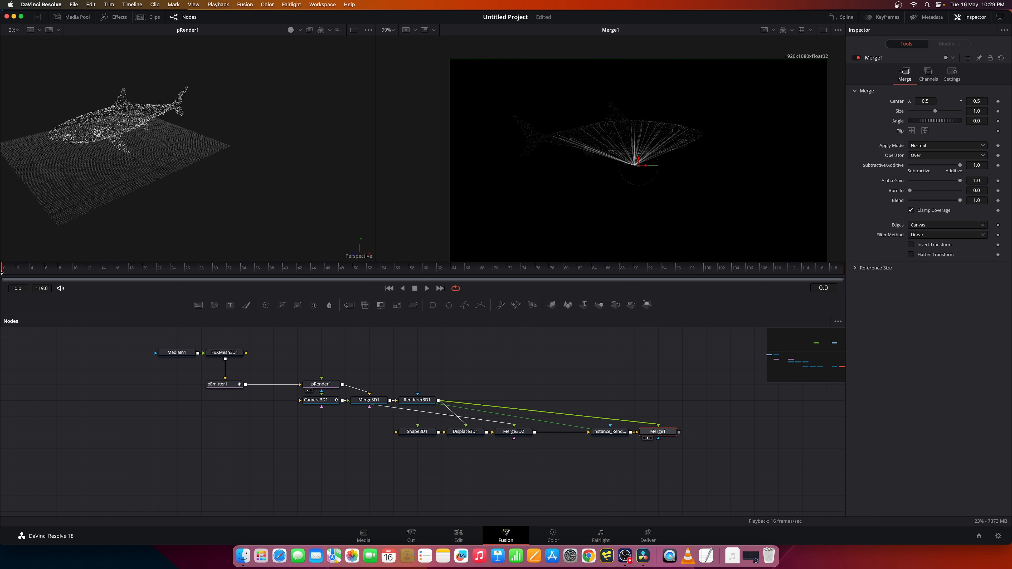
pyautogui.click(794, 269)
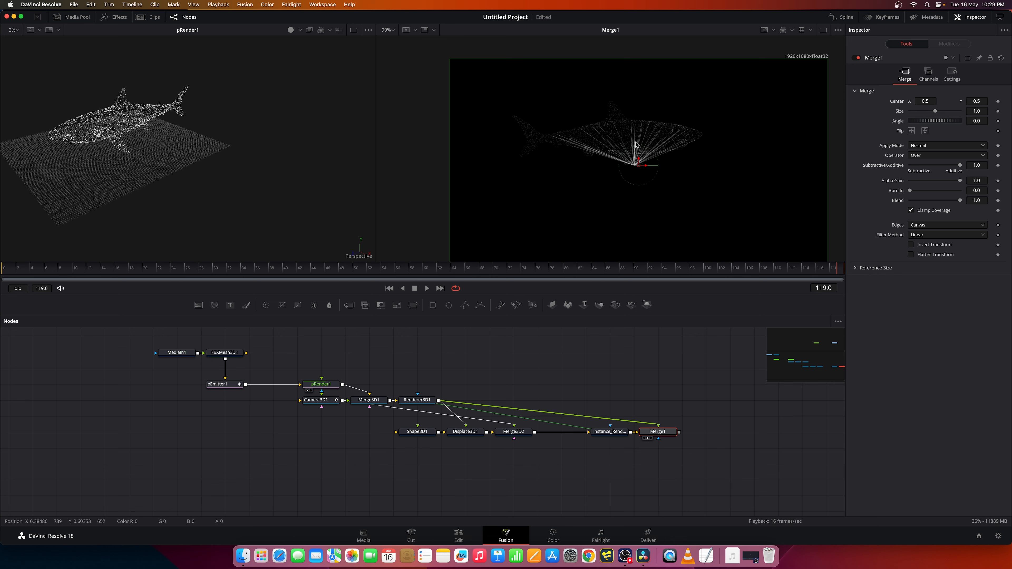
# Step: Move Renderer3D1 above its row in the node graph and insert a Color Corrector node after it
pyautogui.moveTo(412, 400); pyautogui.dragTo(436, 366)
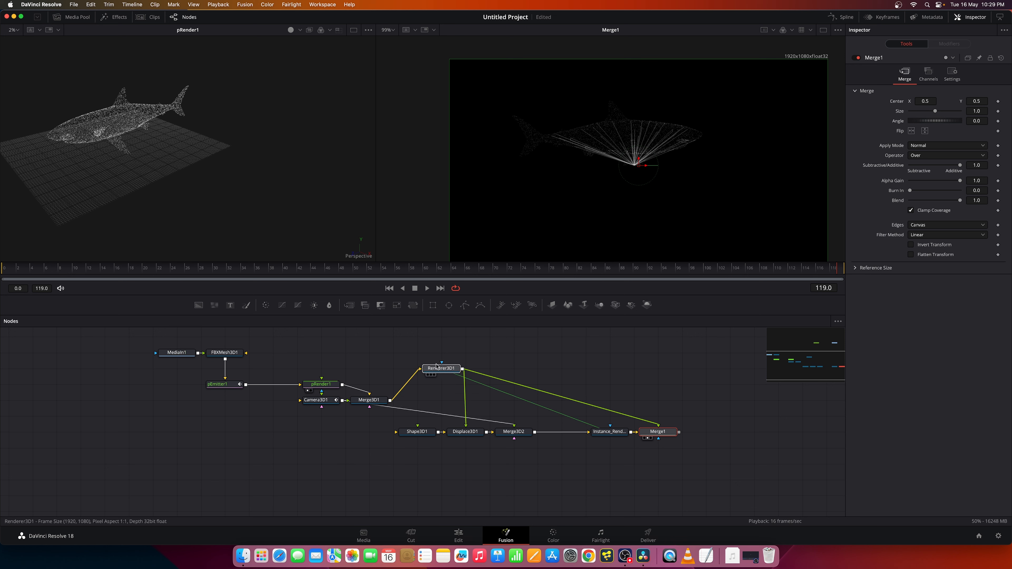
pyautogui.click(436, 367)
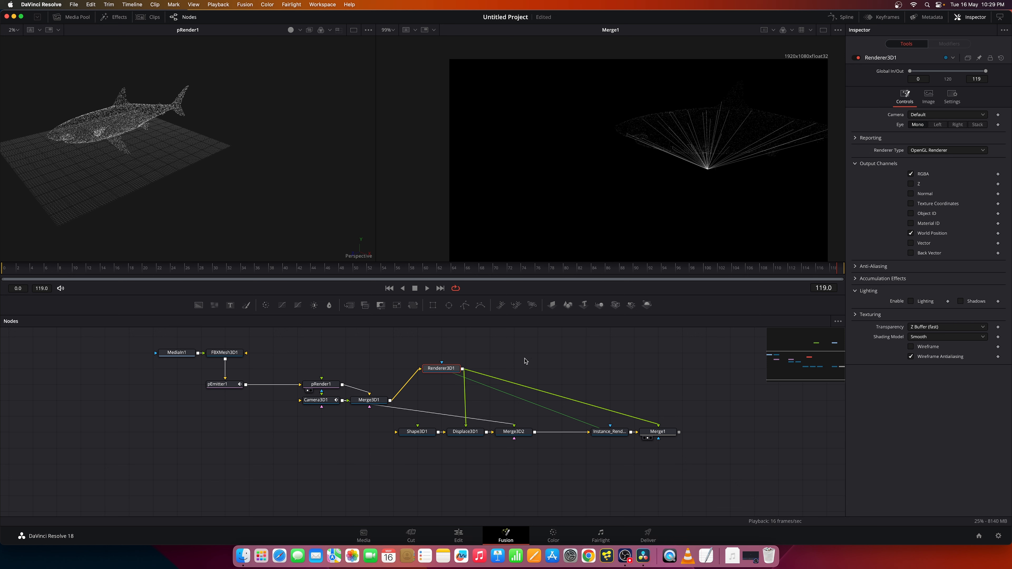
pyautogui.hotkey('shift', 'space')
pyautogui.write('merg')
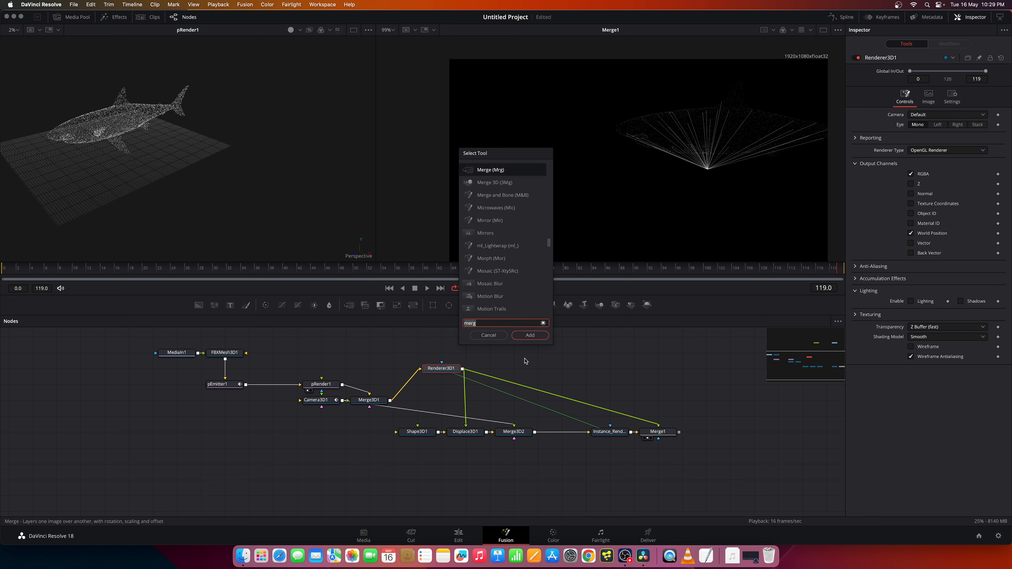
pyautogui.press('BackSpace')
pyautogui.press('BackSpace')
pyautogui.press('BackSpace')
pyautogui.press('BackSpace')
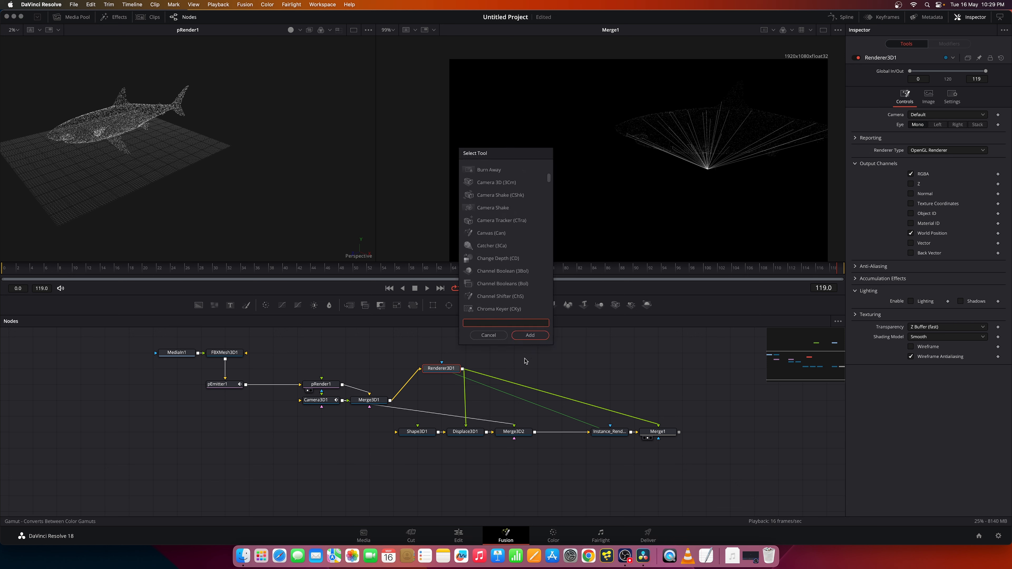
pyautogui.write('color')
pyautogui.press('Return')
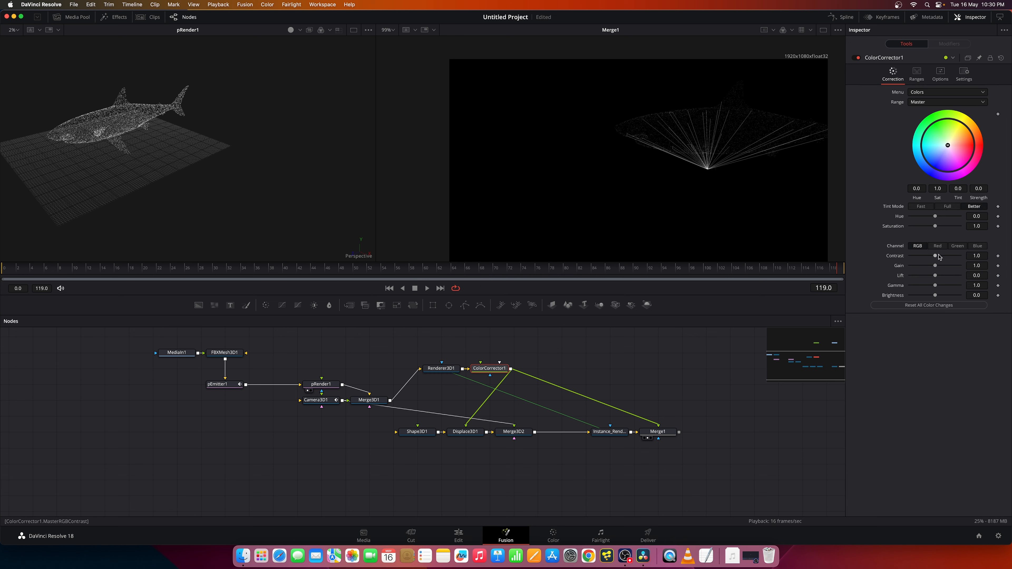
# Step: Raise ColorCorrector1's gain to 3.92 and scrub through the animation to frame 93
pyautogui.moveTo(936, 266); pyautogui.dragTo(953, 268)
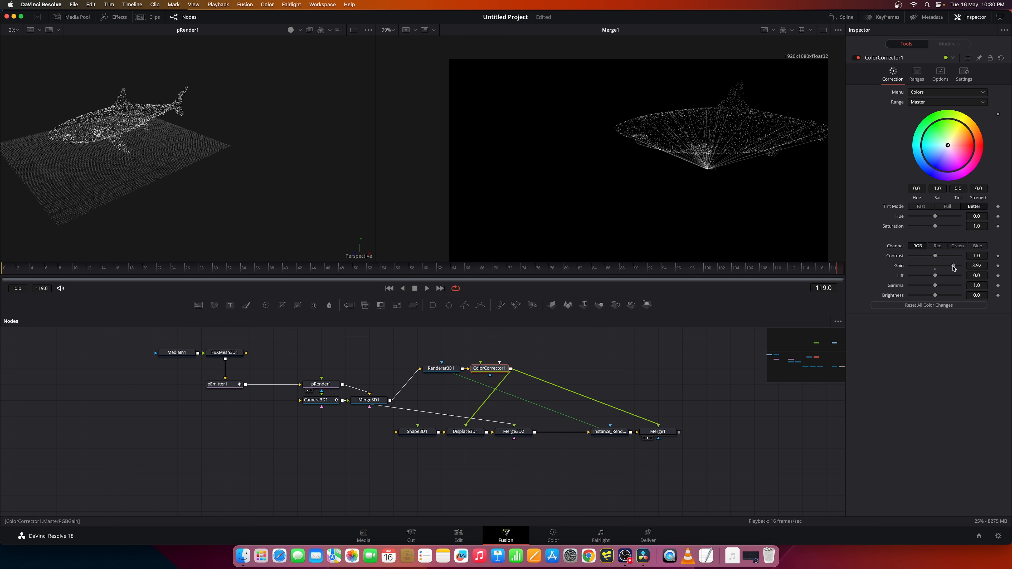
pyautogui.scroll(-3, 735, 180)
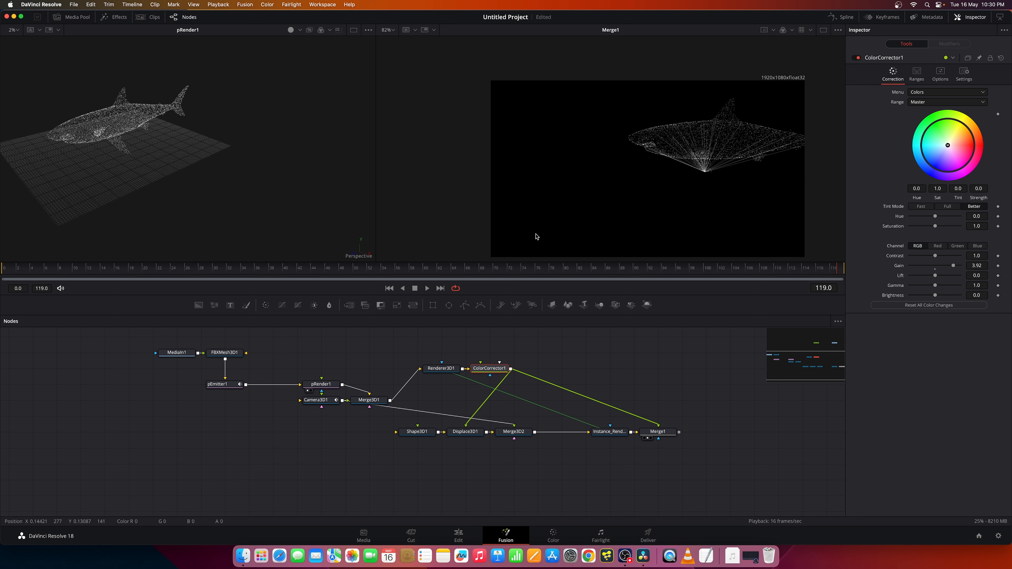
pyautogui.click(271, 268)
pyautogui.moveTo(635, 270); pyautogui.dragTo(658, 270)
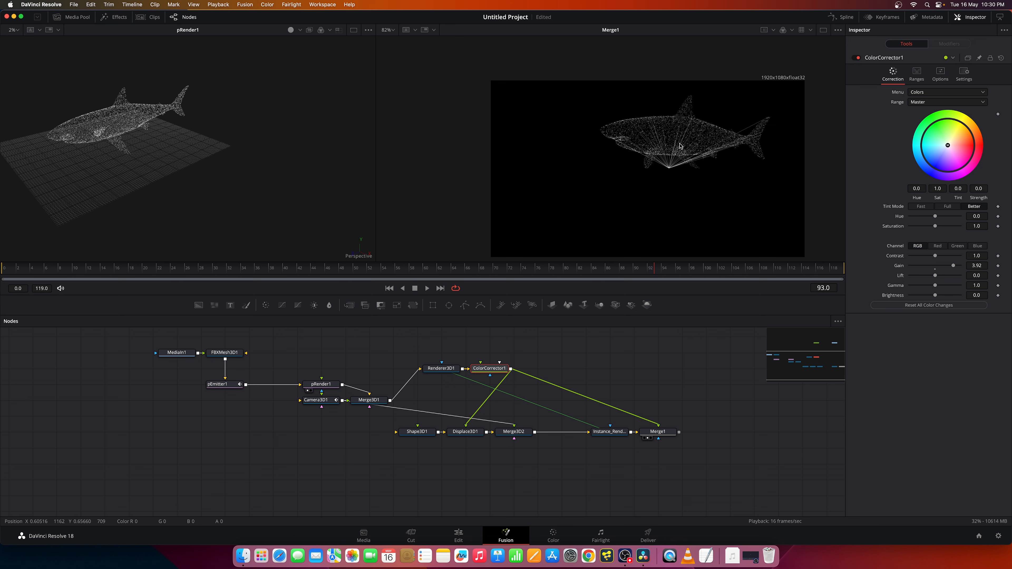
# Step: Raise FBXMesh3D1 above the ground grid to a Y translation of about 5.65
pyautogui.click(226, 354)
pyautogui.scroll(-5, 199, 174)
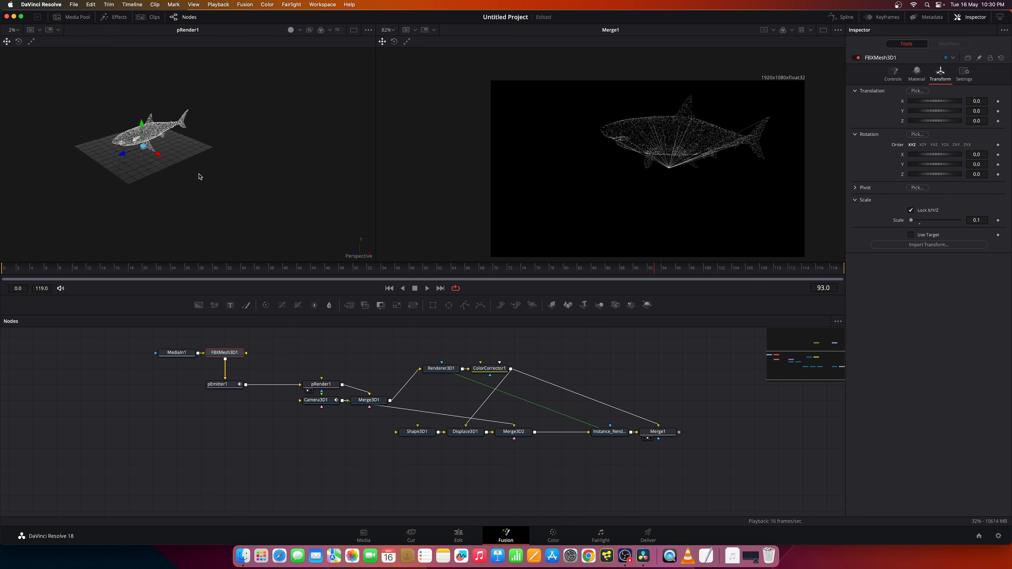
pyautogui.rightClick(215, 196)
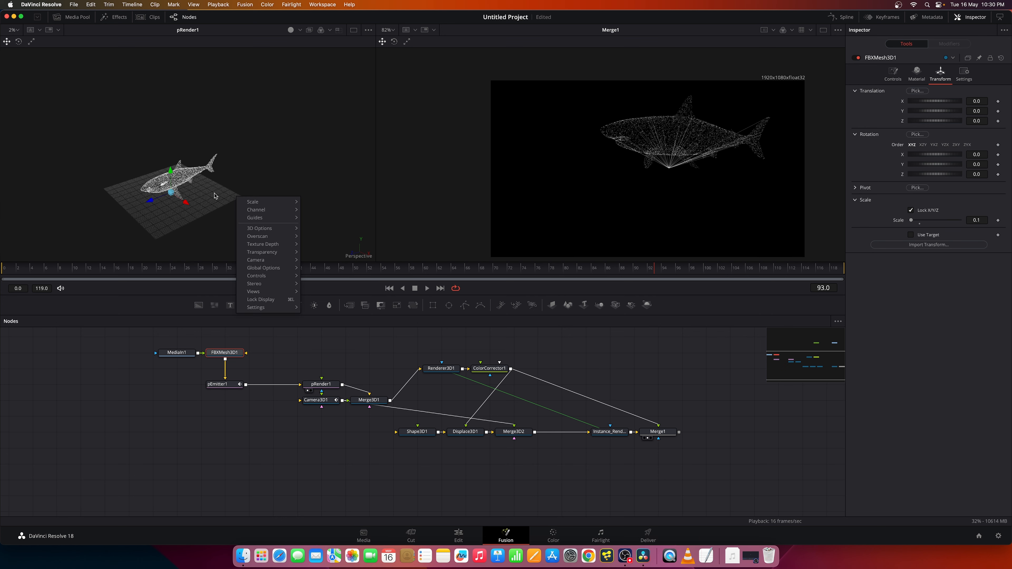
pyautogui.click(170, 170)
pyautogui.moveTo(170, 171); pyautogui.dragTo(172, 145)
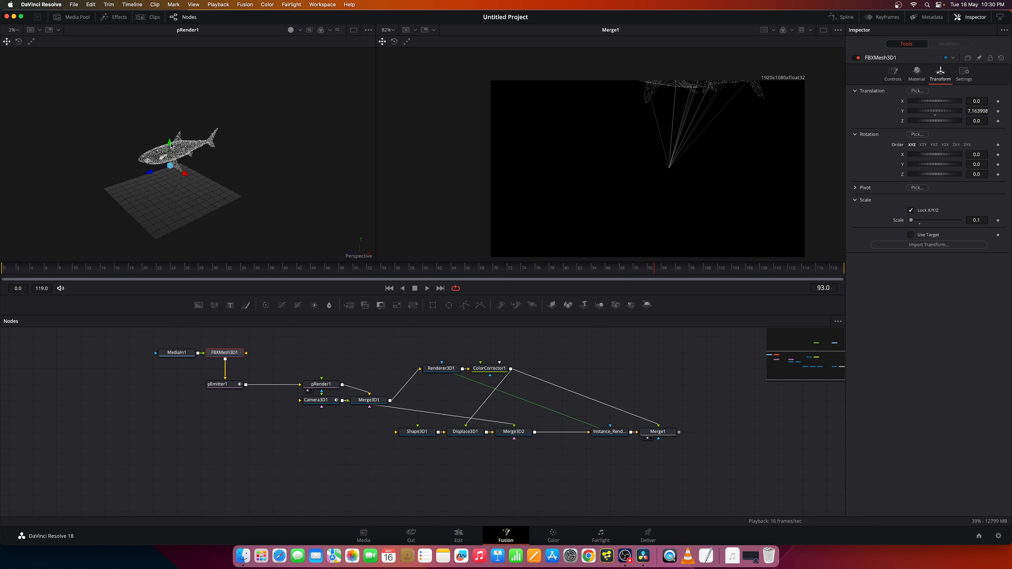
pyautogui.moveTo(170, 142); pyautogui.dragTo(170, 144)
pyautogui.moveTo(171, 144); pyautogui.dragTo(172, 148)
pyautogui.scroll(-2, 737, 195)
pyautogui.scroll(-4, 737, 194)
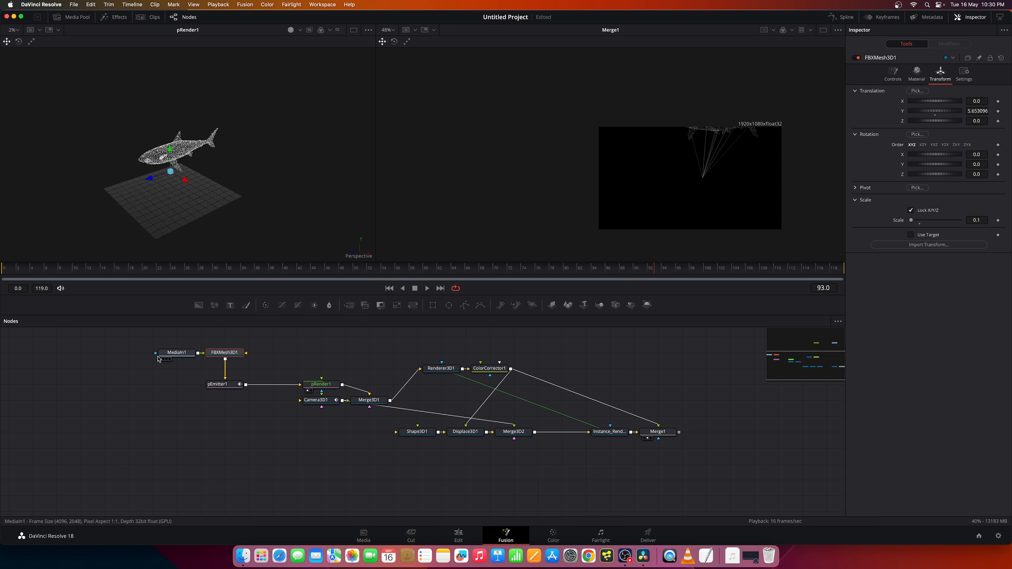
# Step: Raise the points of Camera3D1's motion path, bringing its Y translation at frame 93 to about 7.71
pyautogui.moveTo(251, 420); pyautogui.dragTo(360, 444)
pyautogui.click(434, 426)
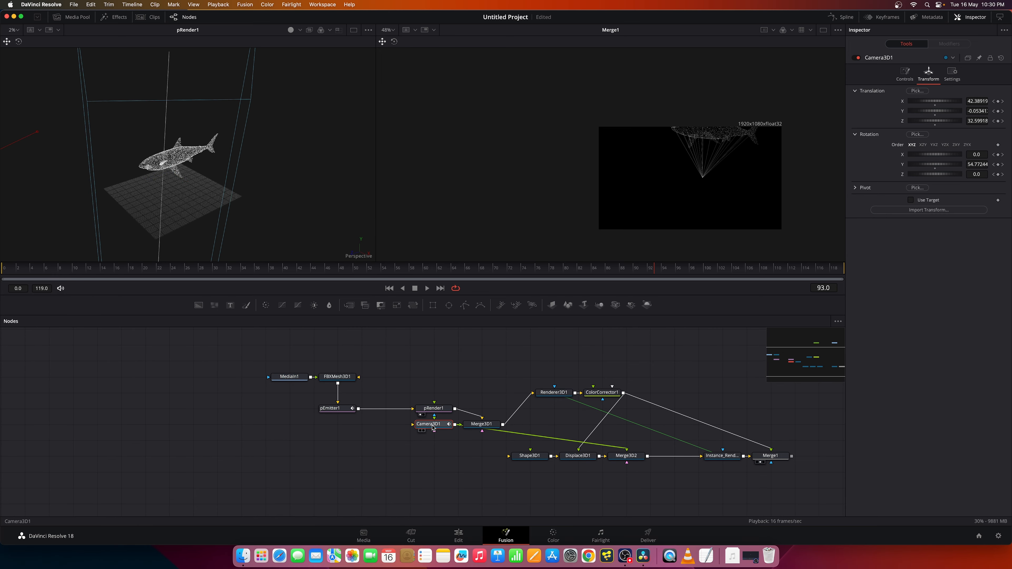
pyautogui.scroll(-5, 267, 235)
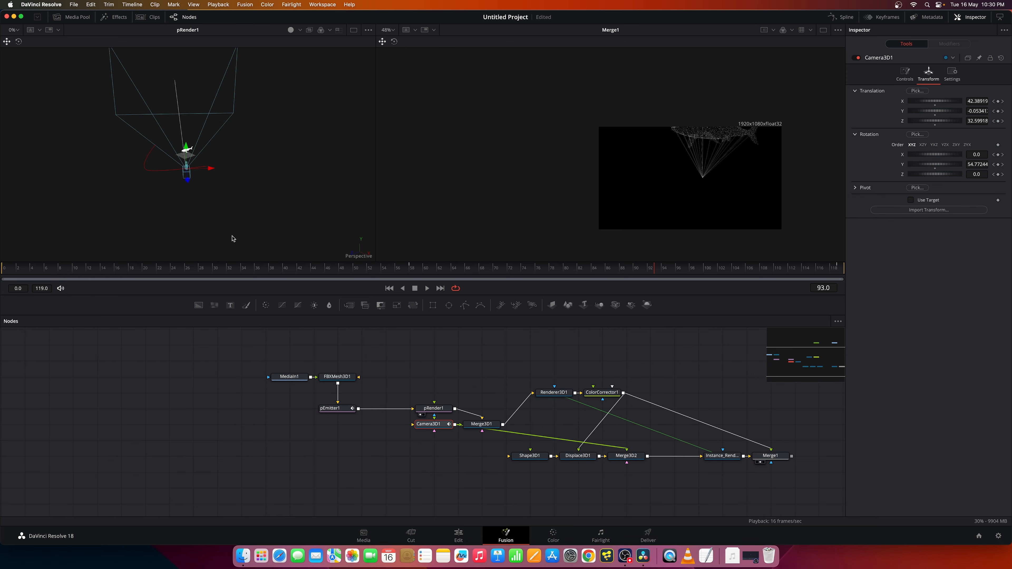
pyautogui.scroll(3, 249, 222)
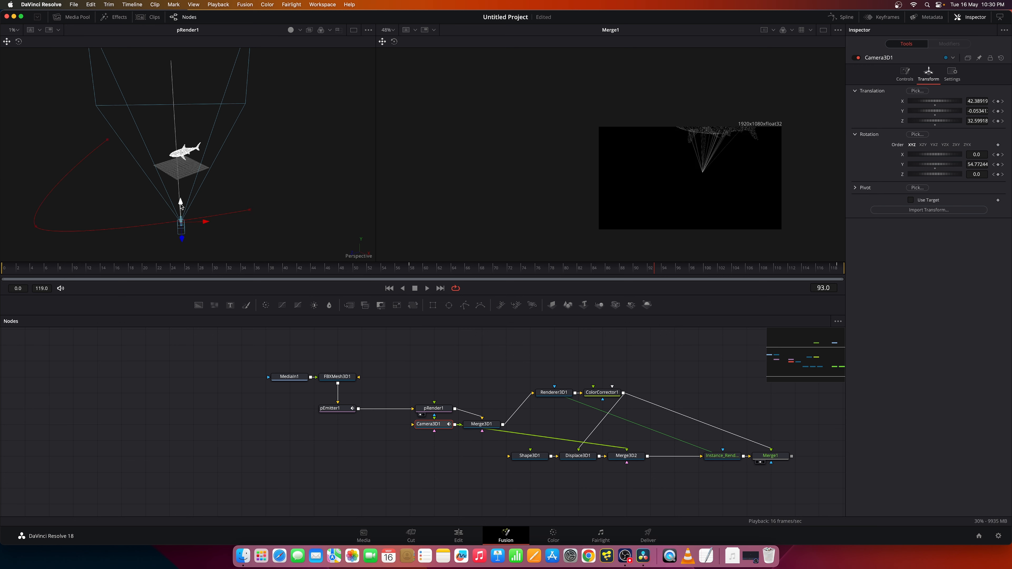
pyautogui.moveTo(109, 135)
pyautogui.mouseDown()
pyautogui.moveTo(102, 149)
pyautogui.moveTo(108, 127)
pyautogui.mouseUp()
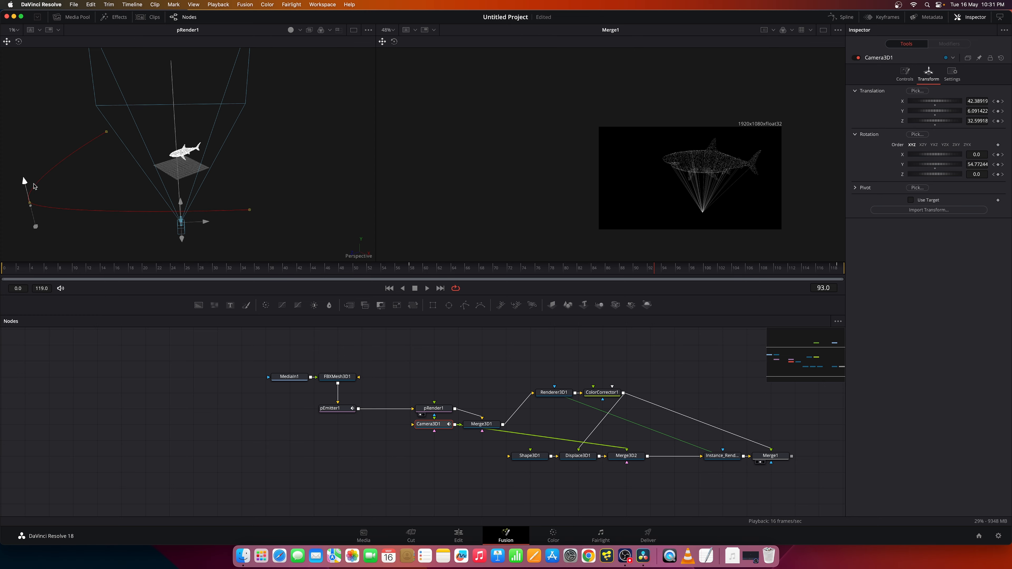
pyautogui.click(249, 210)
pyautogui.moveTo(252, 190); pyautogui.dragTo(253, 180)
pyautogui.scroll(2, 727, 209)
pyautogui.scroll(2, 727, 208)
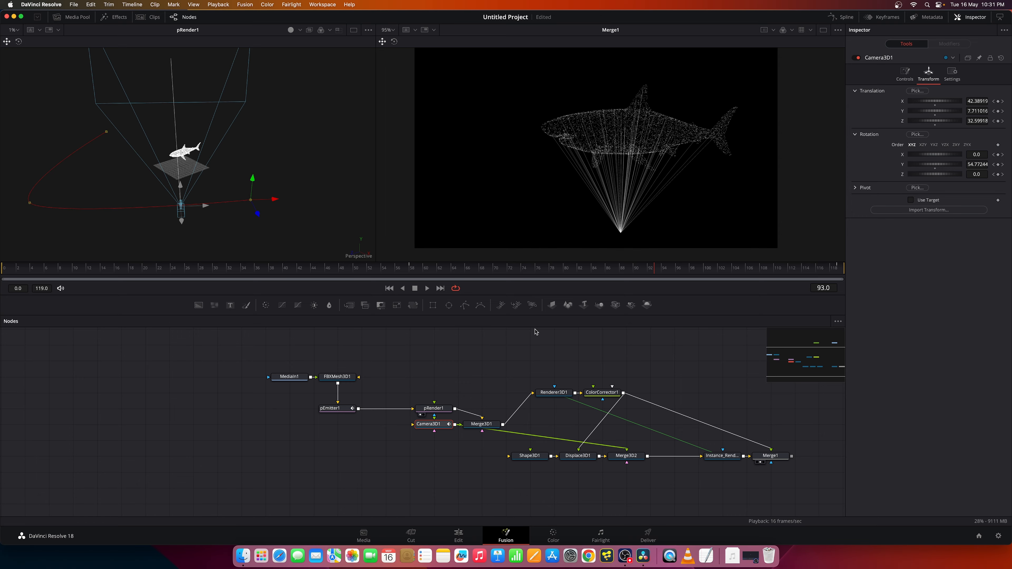
# Step: Change pEmitter1's particle style from Point to Line
pyautogui.click(332, 408)
pyautogui.scroll(5, 594, 168)
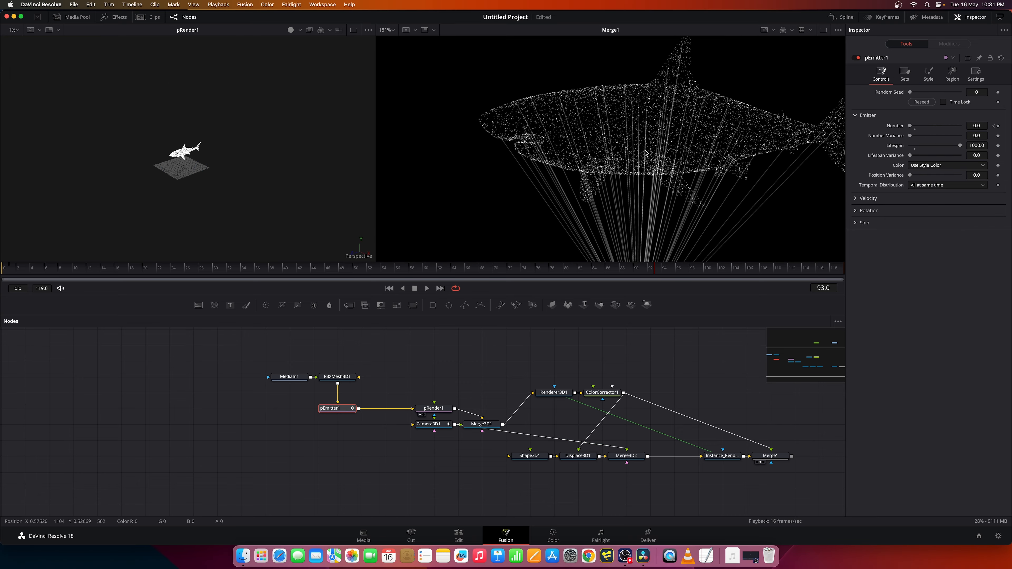
pyautogui.scroll(-3, 635, 176)
pyautogui.scroll(-1, 635, 175)
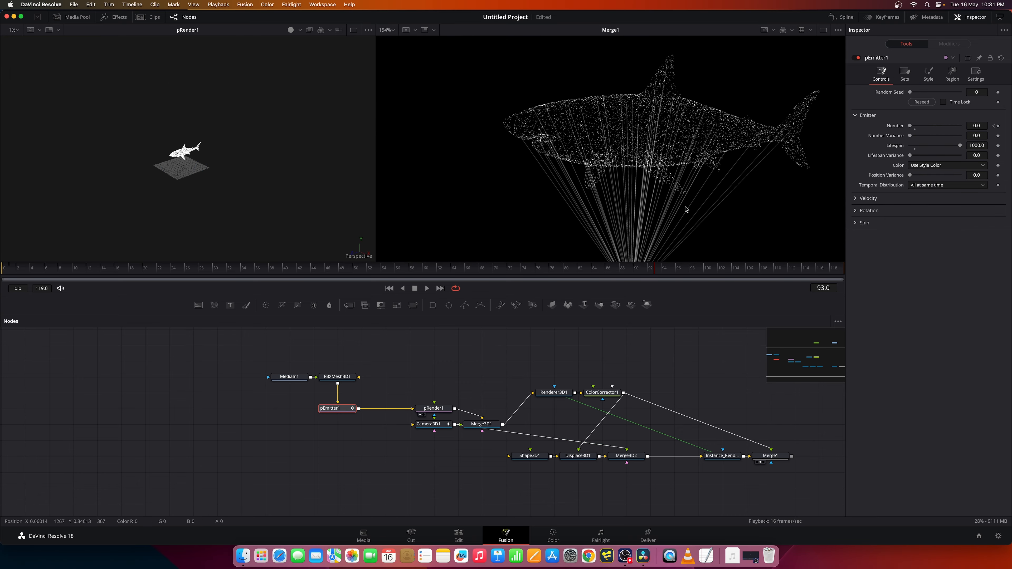
pyautogui.click(919, 79)
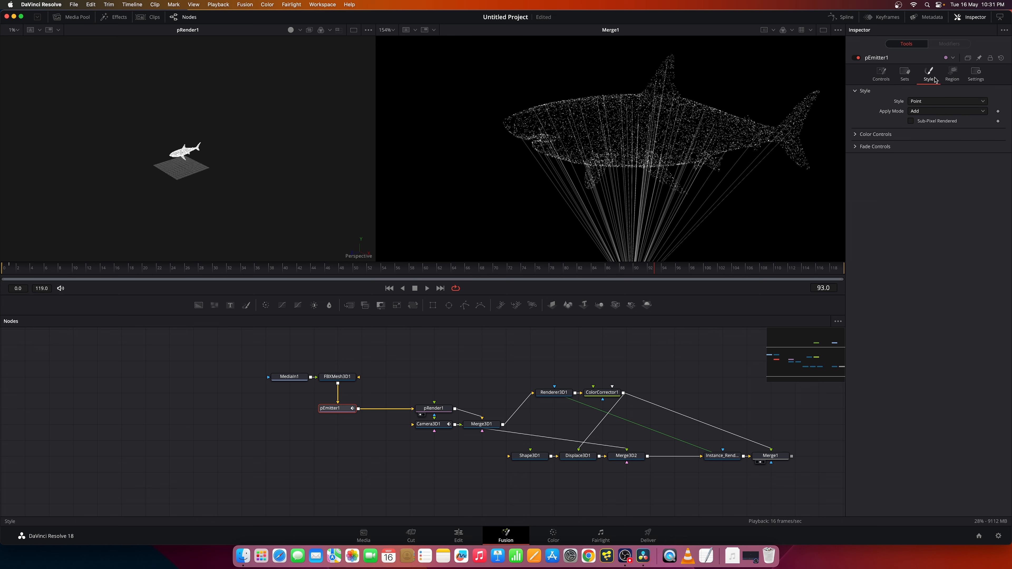
pyautogui.click(926, 101)
pyautogui.click(926, 146)
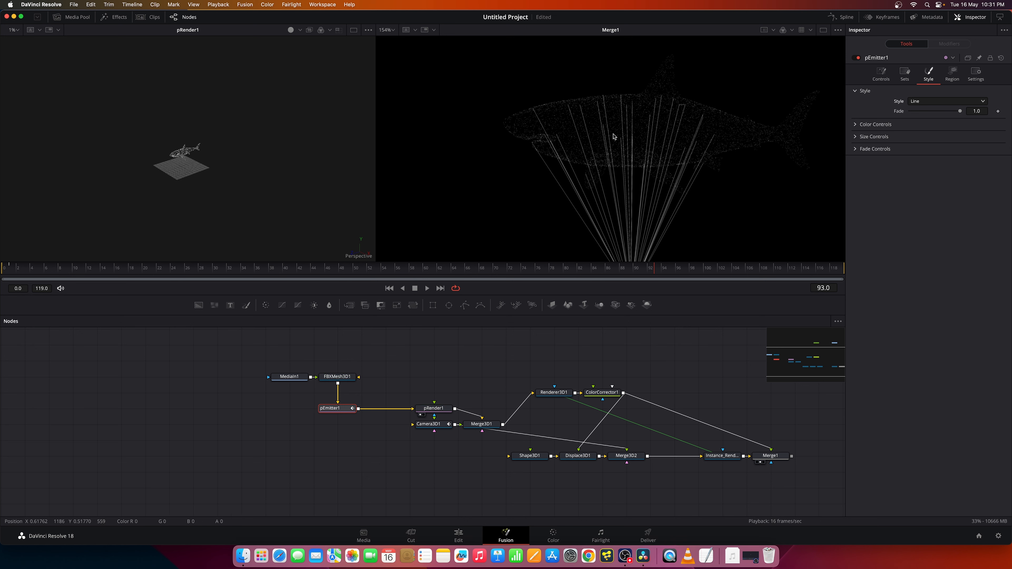
pyautogui.scroll(5, 613, 137)
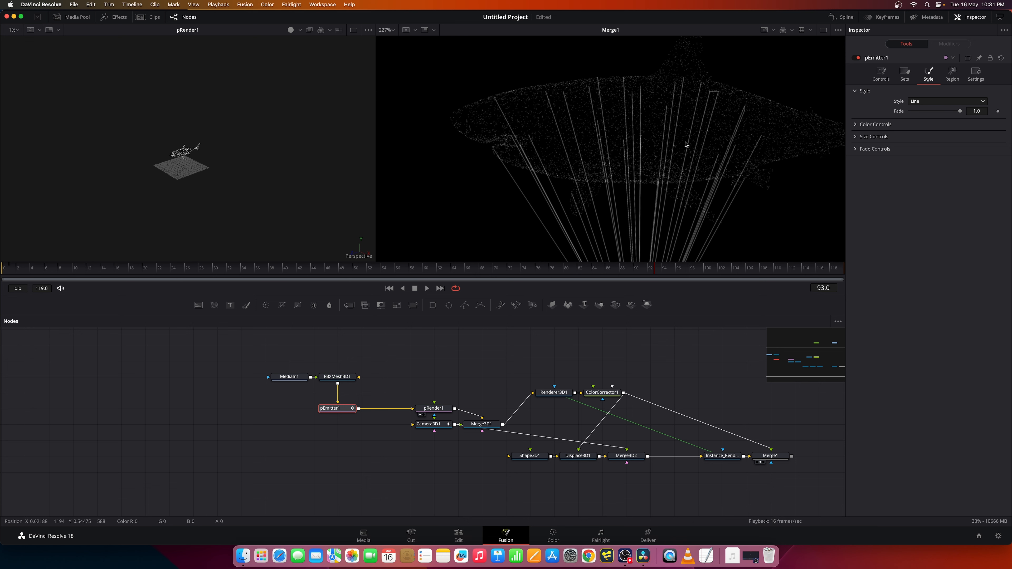
# Step: Set pEmitter1's particle size to 0.5 in the size controls and inspect the linked shark in the Merge1 viewer
pyautogui.click(857, 125)
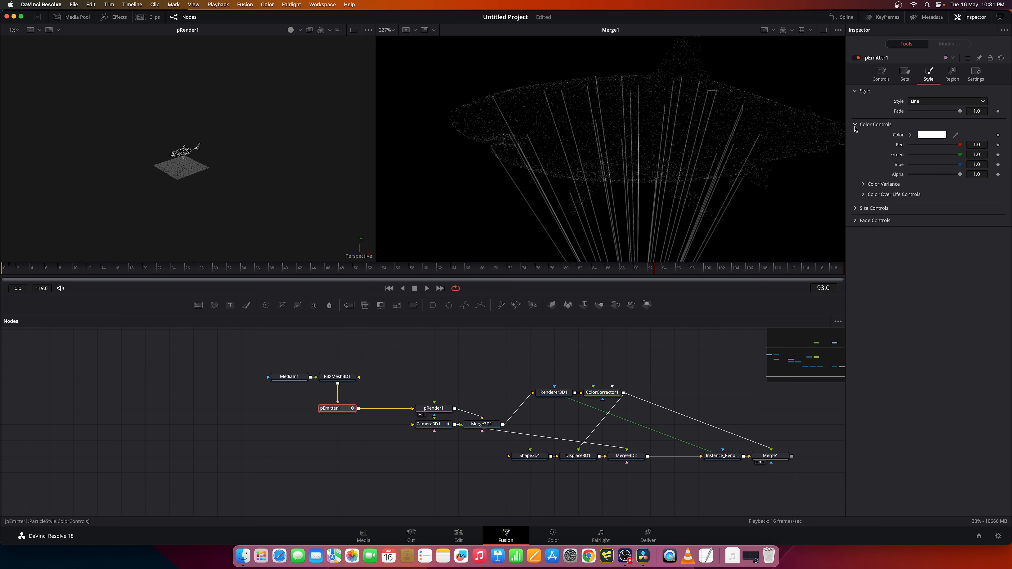
pyautogui.click(857, 208)
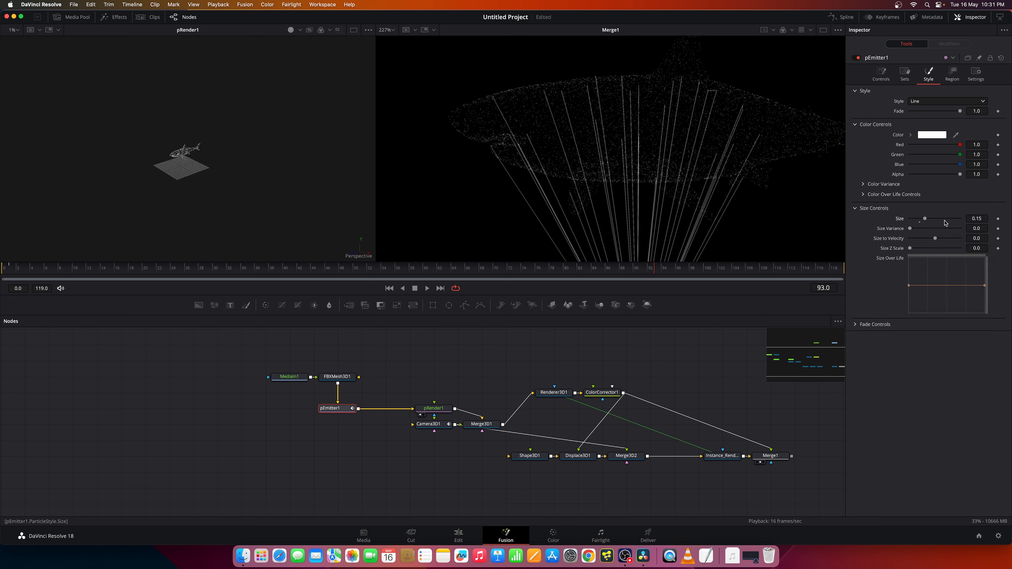
pyautogui.click(947, 222)
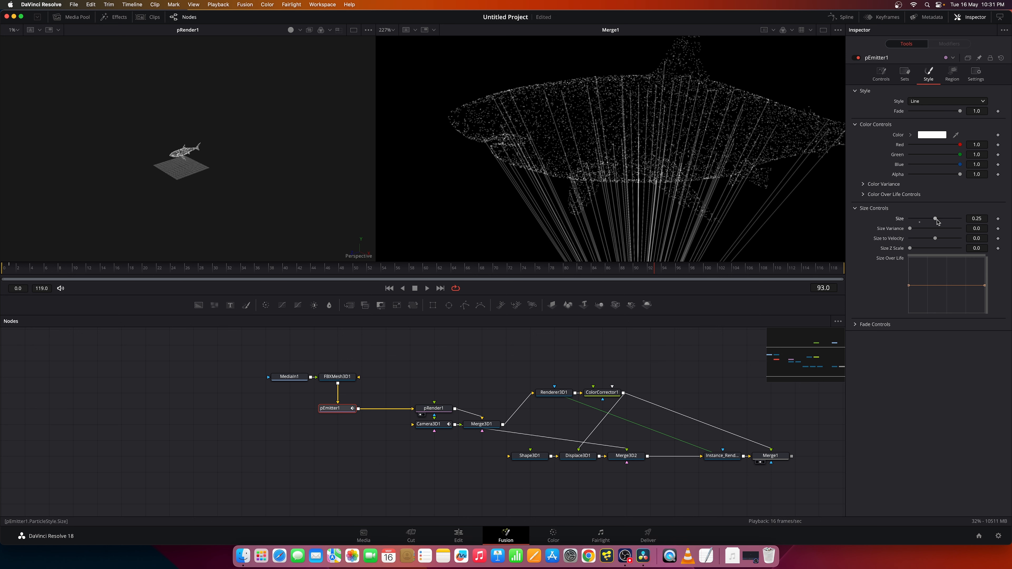
pyautogui.moveTo(944, 222); pyautogui.dragTo(1002, 226)
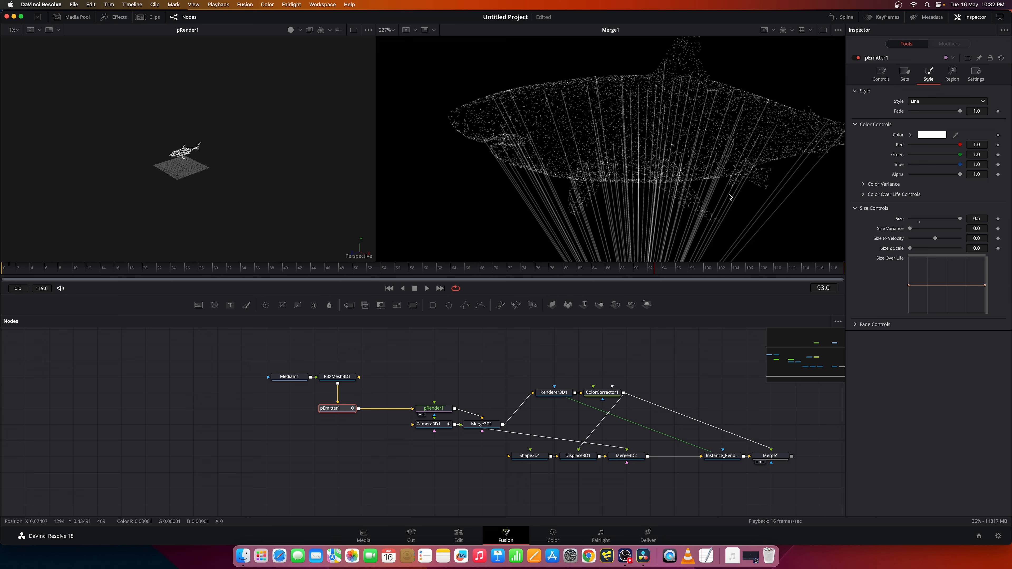
pyautogui.scroll(-6, 680, 195)
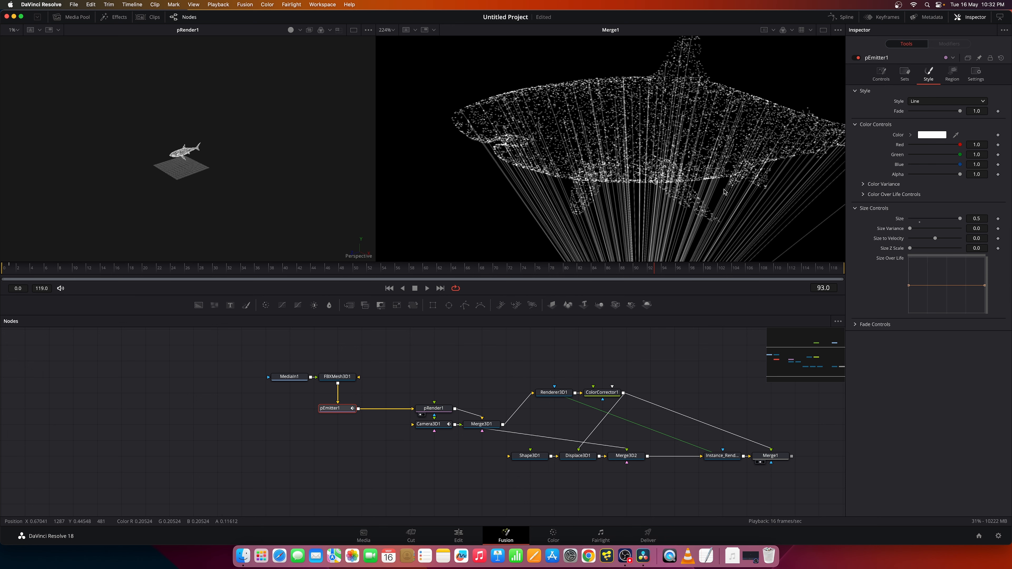
pyautogui.hscroll(3, 666, 191)
pyautogui.scroll(-2, 666, 190)
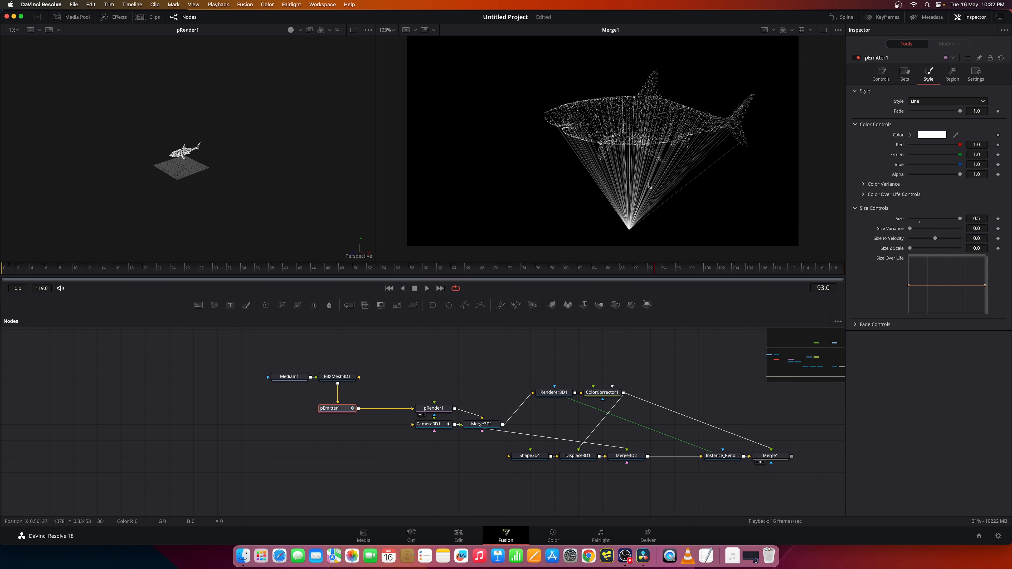
pyautogui.scroll(4, 674, 163)
pyautogui.scroll(-1, 675, 163)
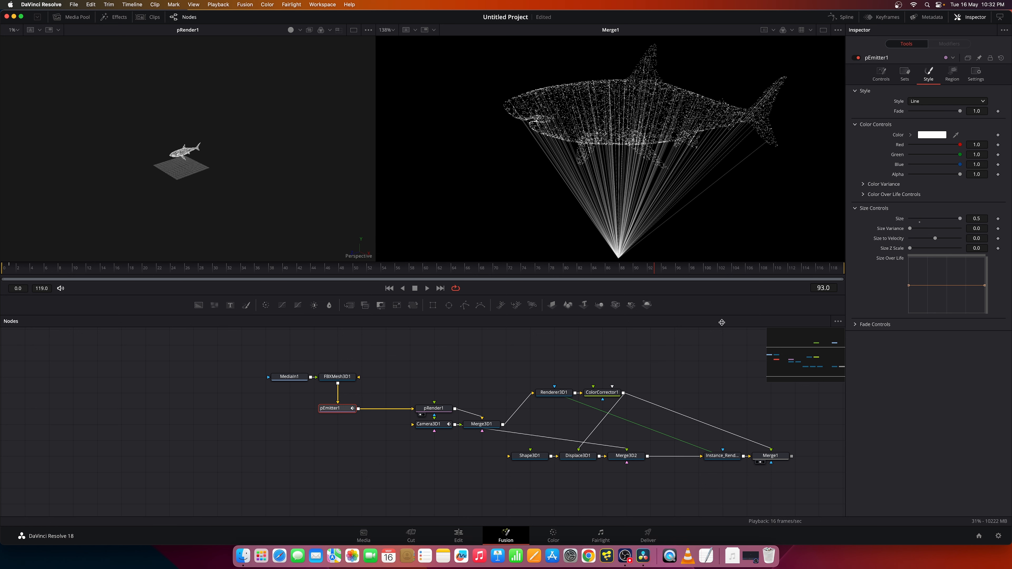
# Step: Move Merge1 farther from Instance_Renderer3D1 and add a Color Gain node after it
pyautogui.hscroll(3, 623, 370)
pyautogui.hscroll(5, 622, 371)
pyautogui.scroll(1, 622, 371)
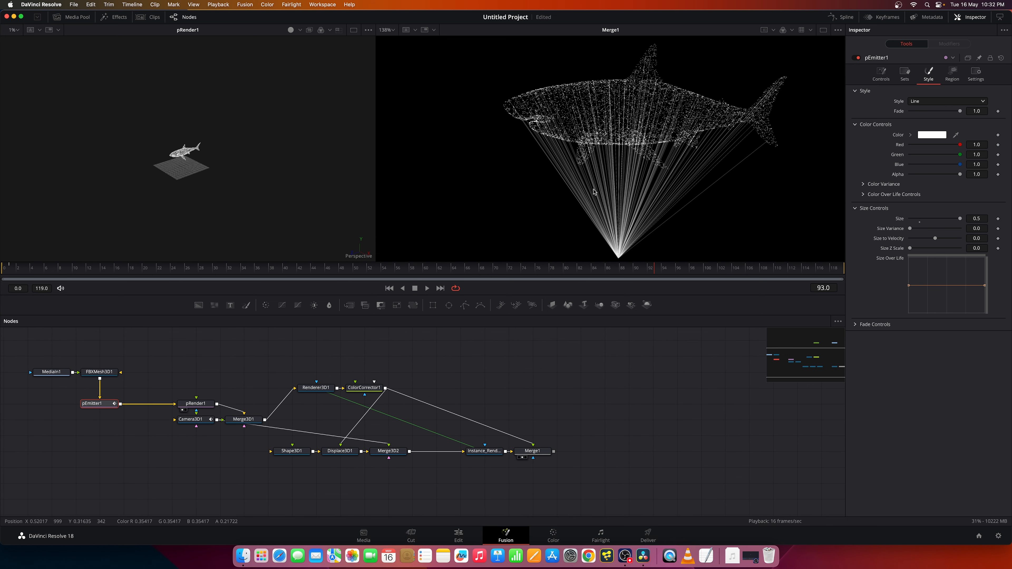
pyautogui.scroll(-5, 686, 204)
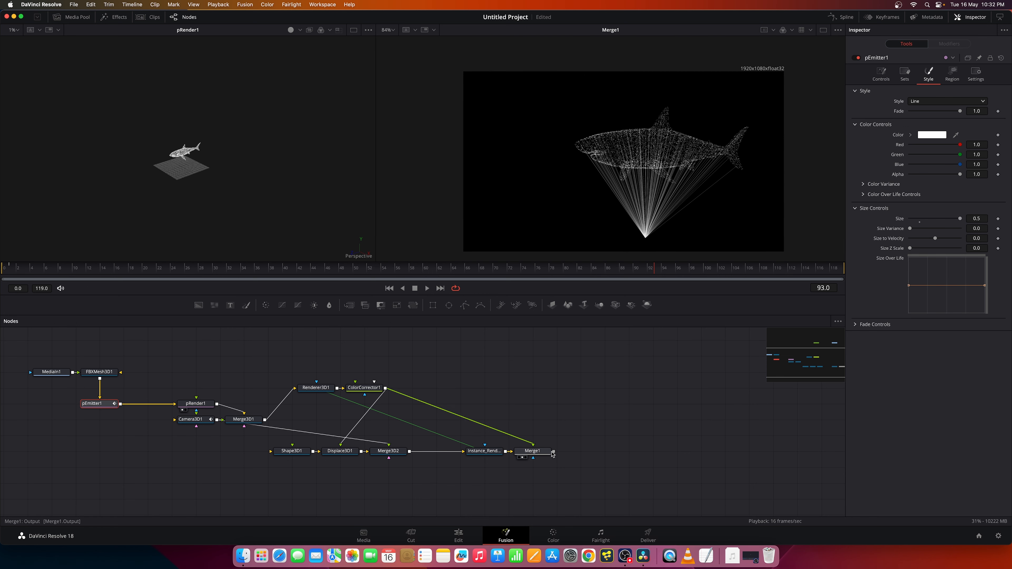
pyautogui.moveTo(534, 448); pyautogui.dragTo(582, 445)
pyautogui.click(583, 446)
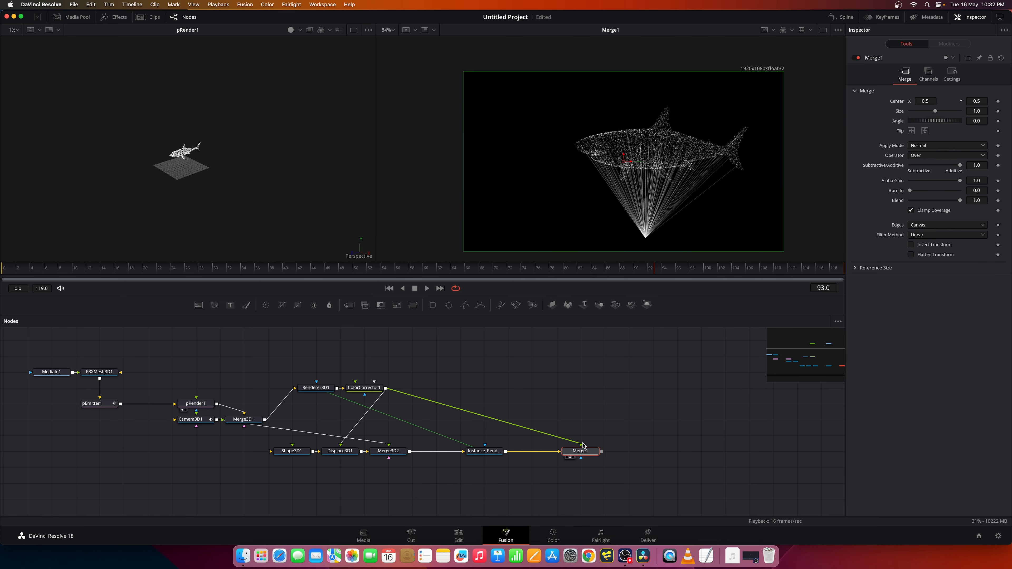
pyautogui.hotkey('shift', 'space')
pyautogui.write('col')
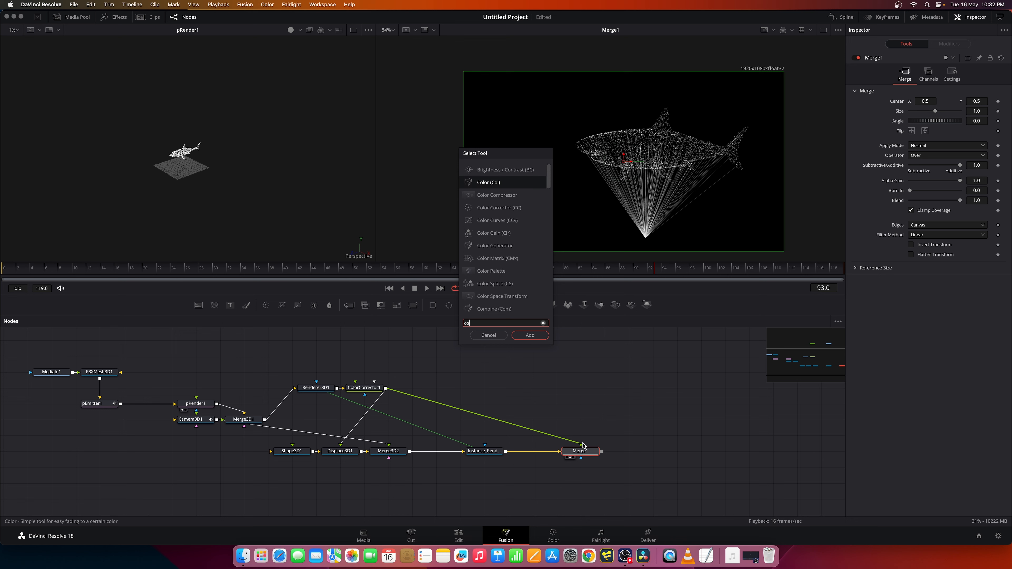
pyautogui.press('Down')
pyautogui.press('Down')
pyautogui.press('Down')
pyautogui.press('Down')
pyautogui.press('Return')
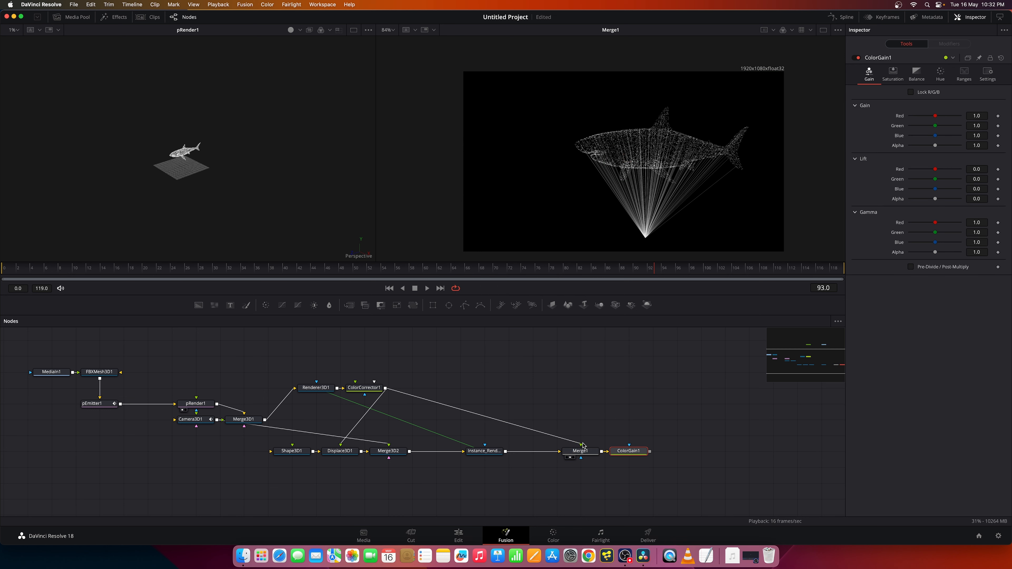
# Step: Show ColorGain1 in the second viewer and raise its blue gain to 2.5 to tint the shark
pyautogui.press('2')
pyautogui.click(950, 136)
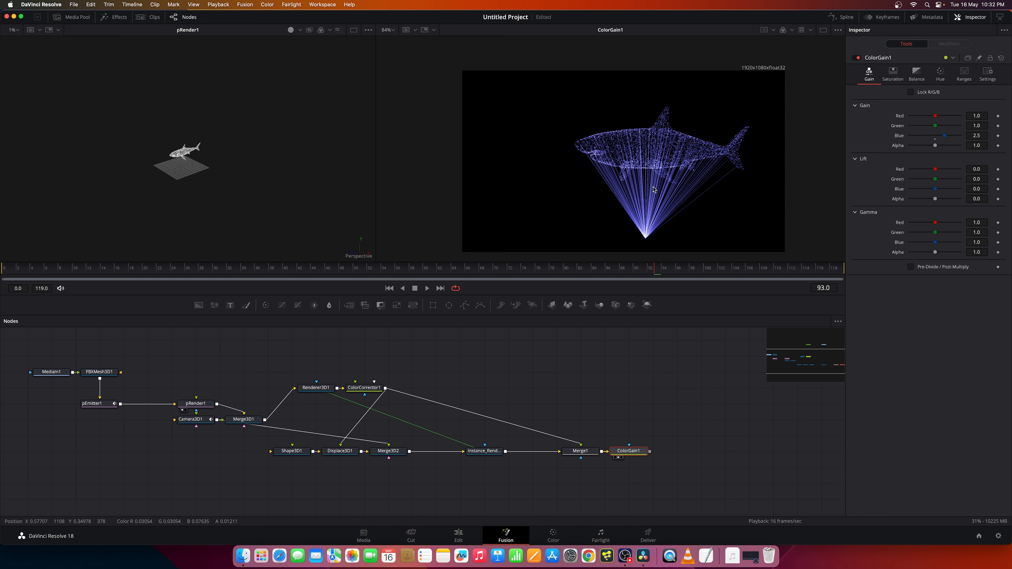
pyautogui.scroll(5, 645, 197)
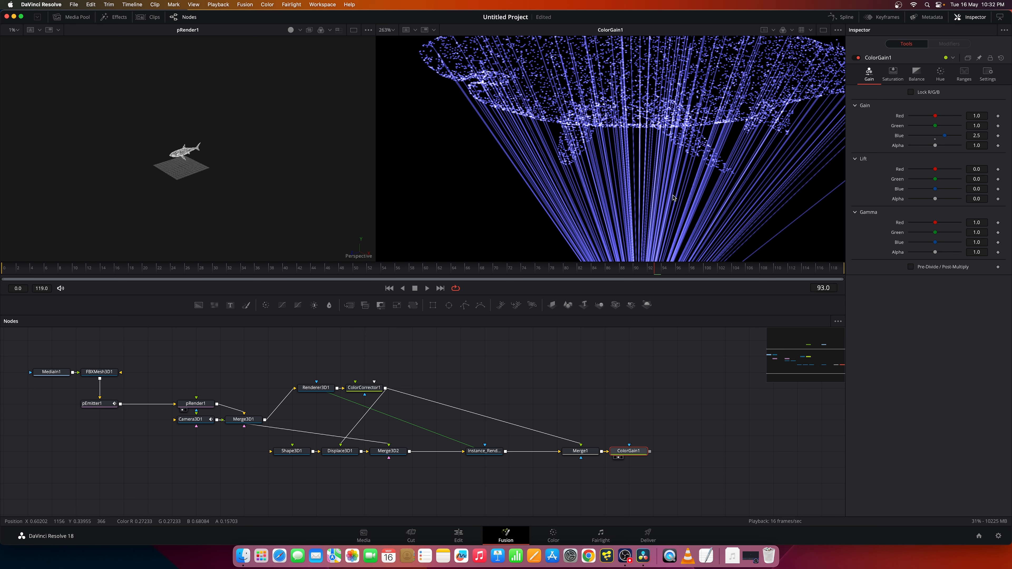
pyautogui.scroll(-5, 674, 198)
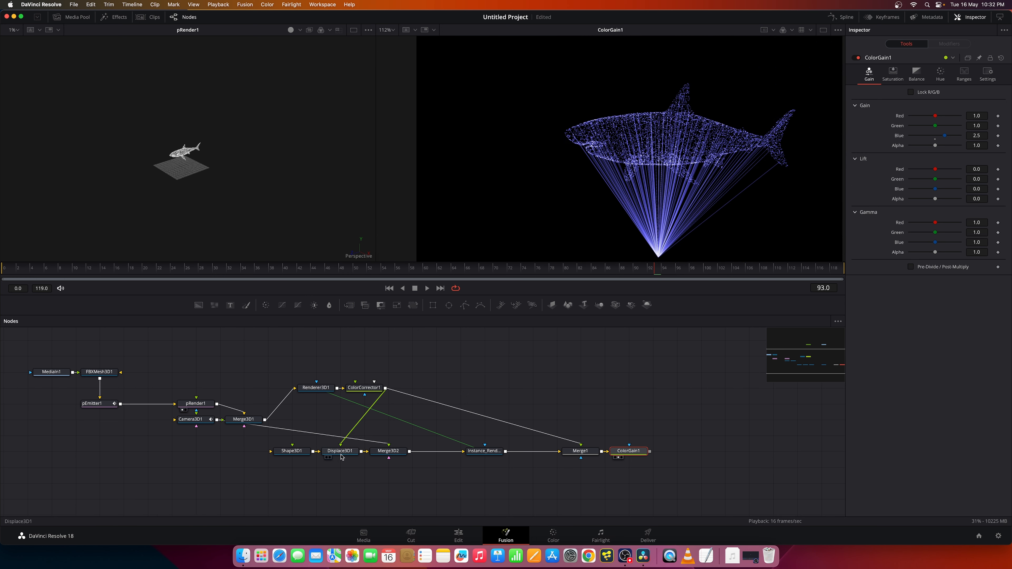
# Step: Preview Displace3D1 and Instance_Renderer3D1 to isolate the lines, and insert a Blur node between Instance_Renderer3D1 and Merge1
pyautogui.click(330, 457)
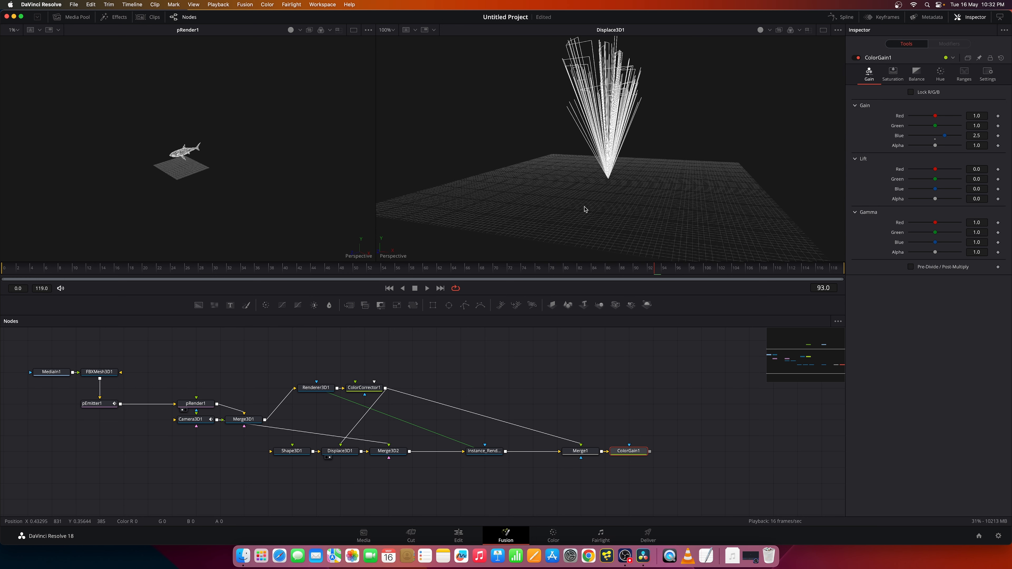
pyautogui.click(474, 457)
pyautogui.moveTo(484, 452); pyautogui.dragTo(460, 451)
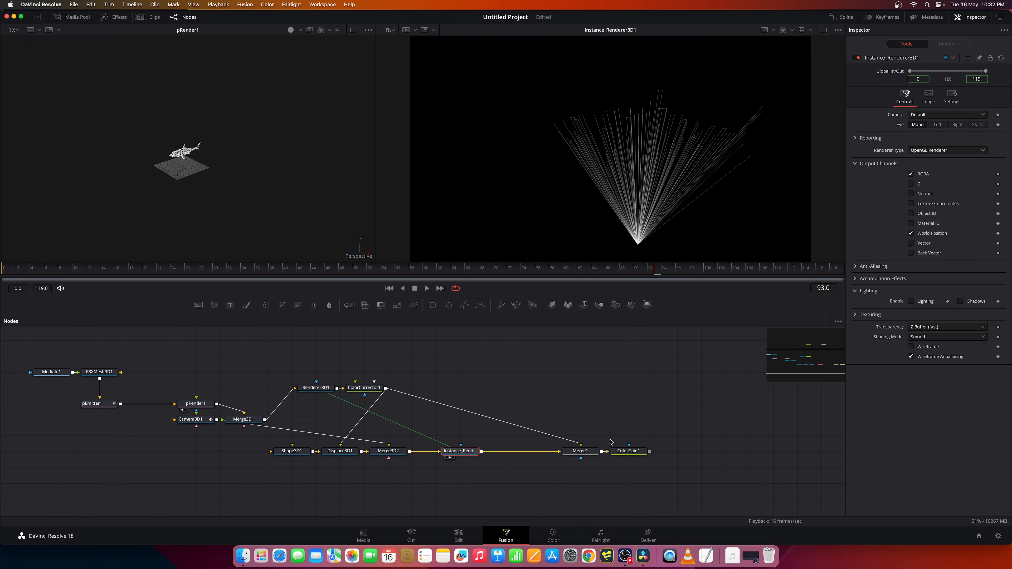
pyautogui.hotkey('shift', 'space')
pyautogui.write('blur')
pyautogui.press('Return')
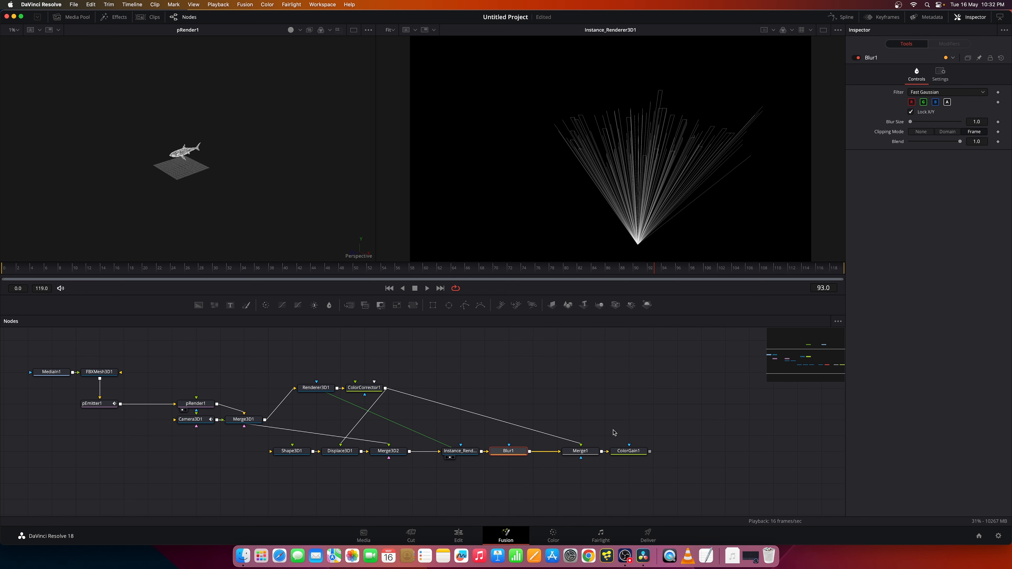
# Step: Set Blur1's blur size to about 3.9 while viewing ColorGain1 and inspect the softened light rays
pyautogui.moveTo(628, 451); pyautogui.dragTo(679, 119)
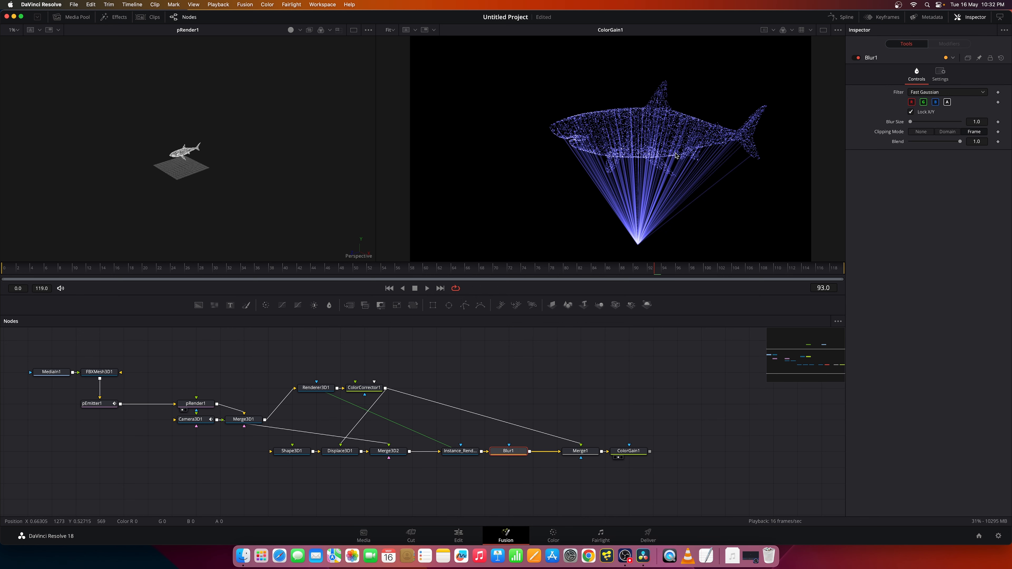
pyautogui.scroll(8, 677, 207)
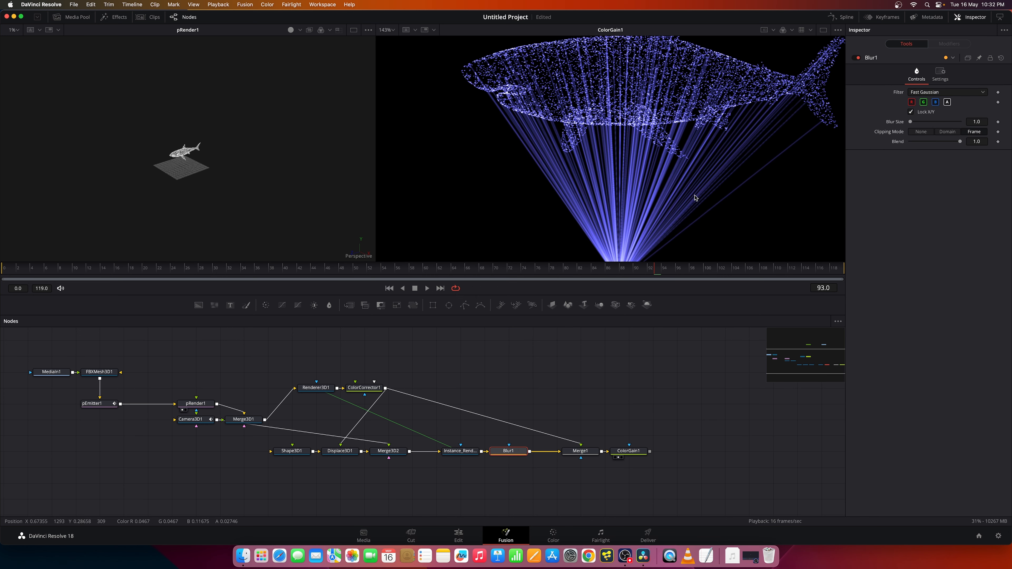
pyautogui.moveTo(911, 125); pyautogui.dragTo(913, 124)
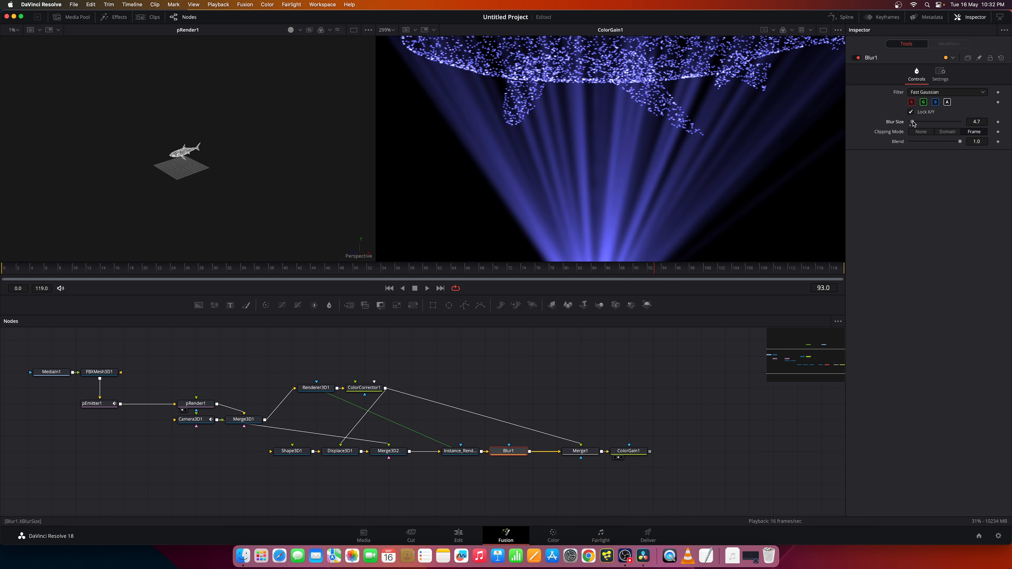
pyautogui.scroll(-6, 757, 148)
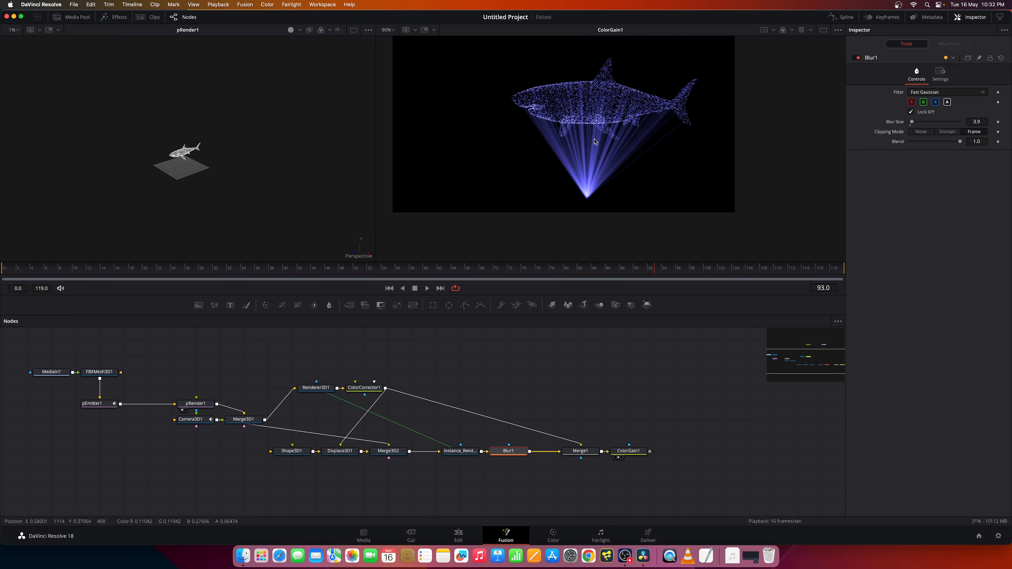
pyautogui.scroll(-1, 629, 121)
pyautogui.scroll(5, 595, 128)
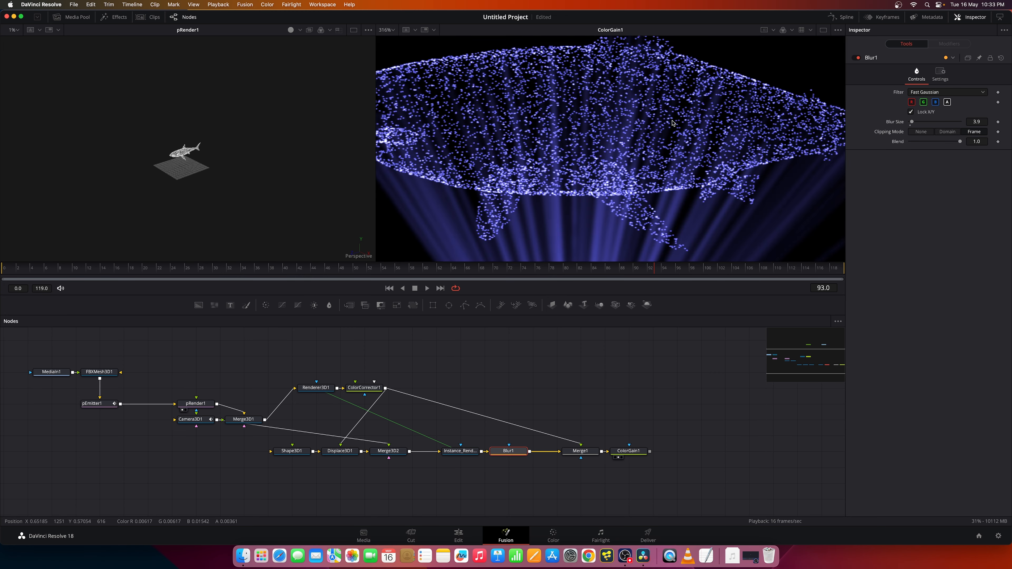
pyautogui.scroll(-3, 595, 127)
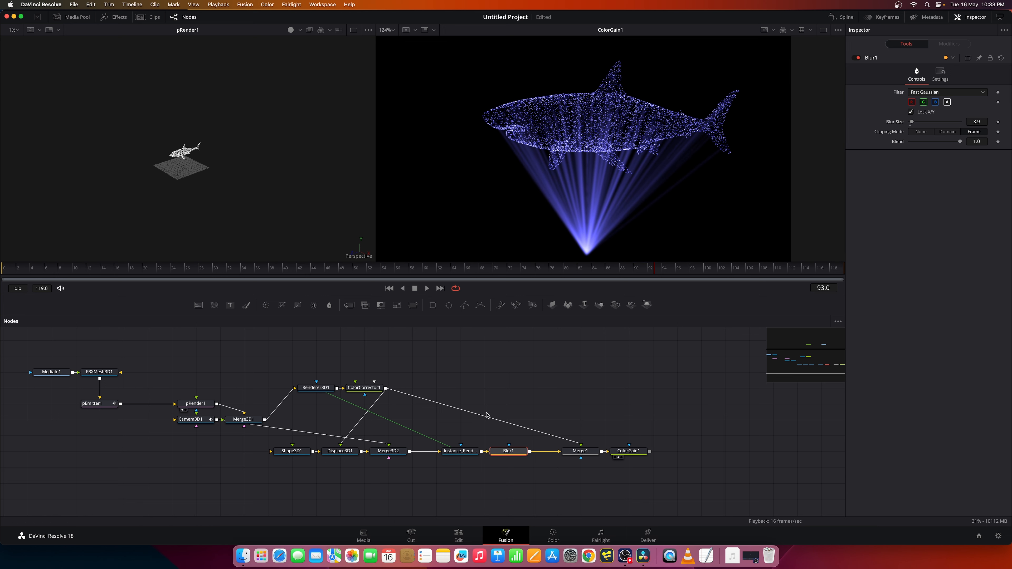
# Step: Paste a copy of Blur1 between ColorCorrector1 and Merge1 and set its blur size to 0.5
pyautogui.hotkey('ctrl', 'v')
pyautogui.moveTo(492, 408); pyautogui.dragTo(486, 419)
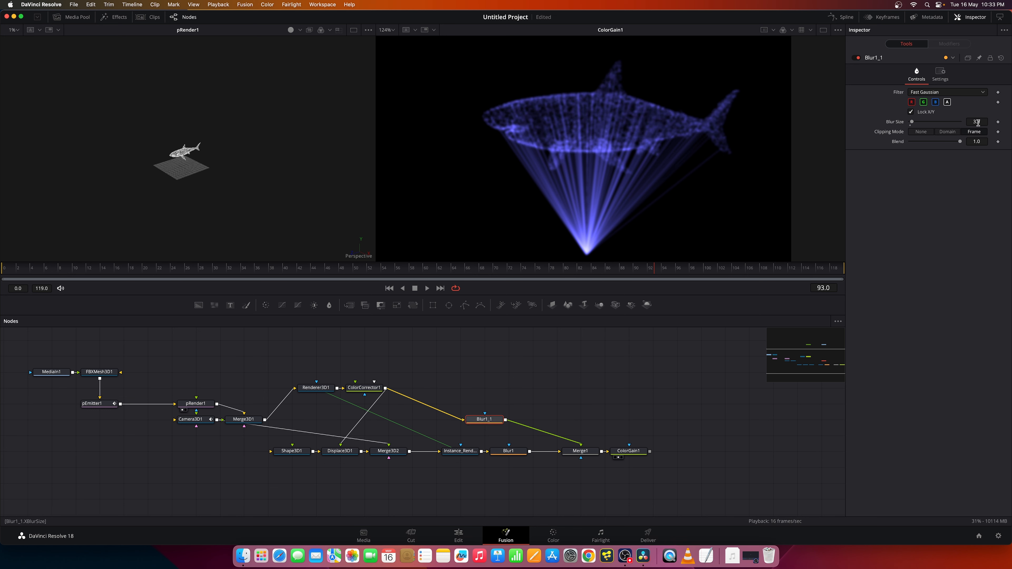
pyautogui.write('1')
pyautogui.press('Tab')
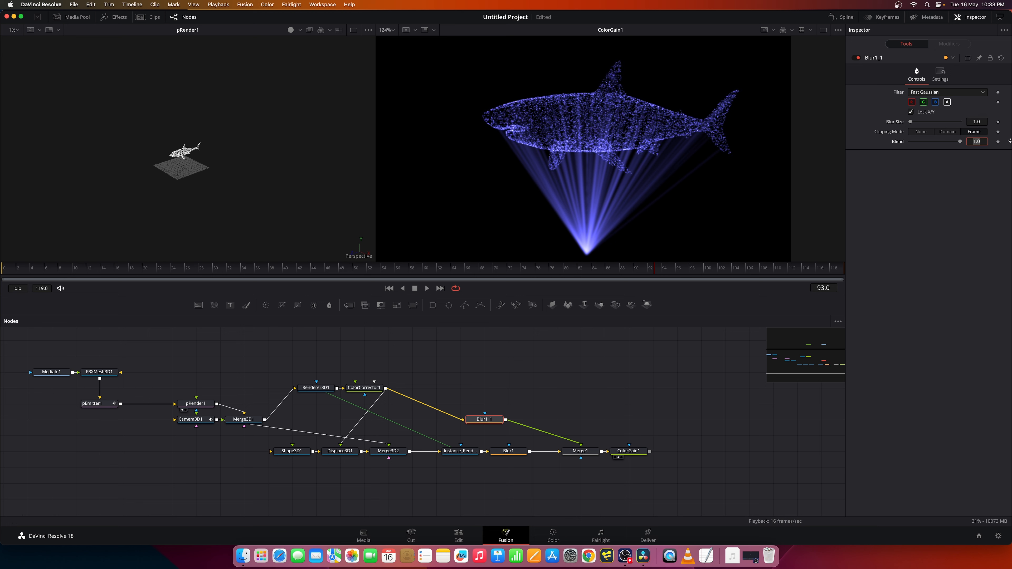
pyautogui.click(975, 122)
pyautogui.press('Tab')
pyautogui.scroll(-4, 643, 129)
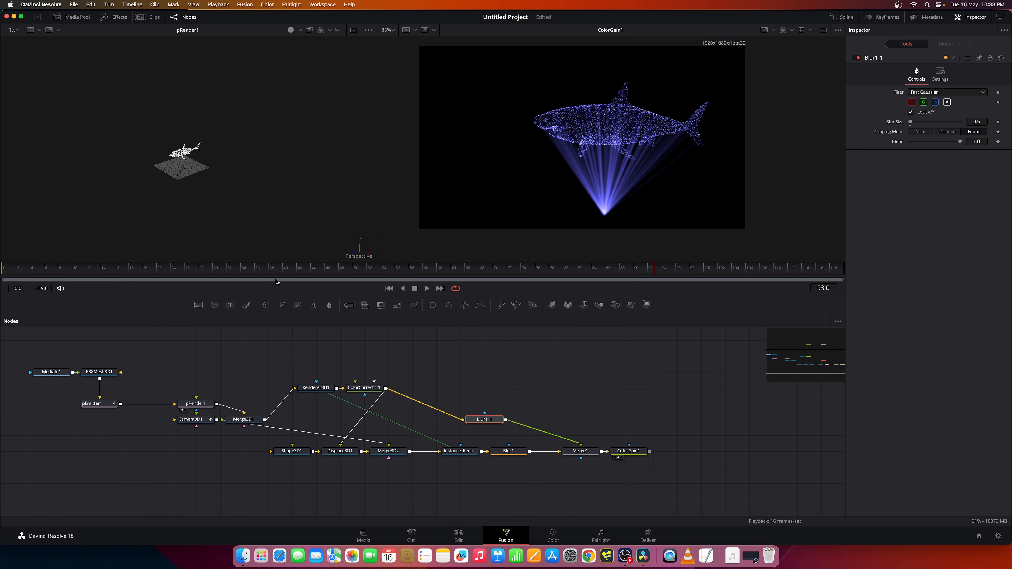
# Step: Play the animation from the first frame to review the blurred rays and shark, stopping at frame 95
pyautogui.press('Home')
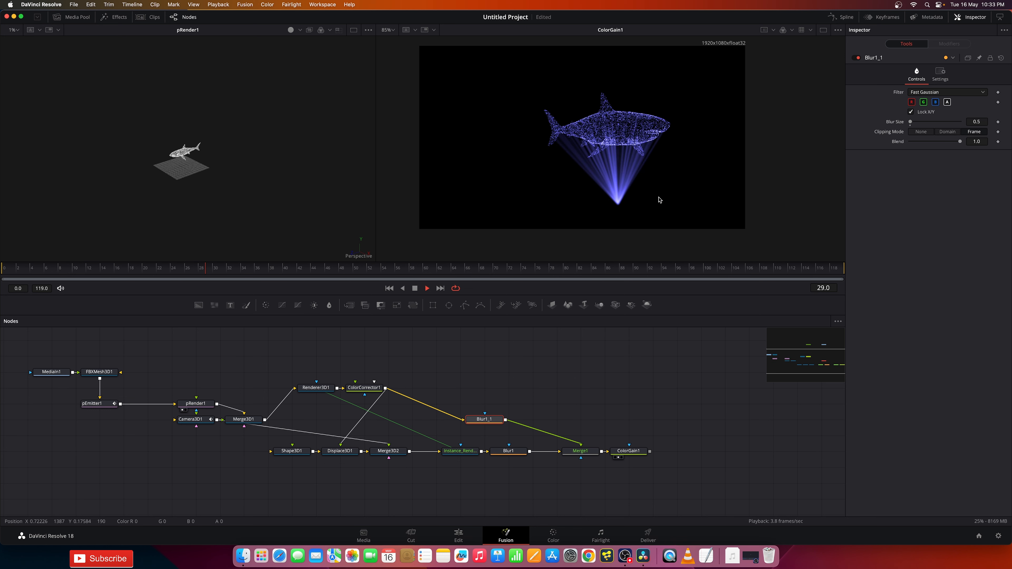
pyautogui.moveTo(692, 376); pyautogui.dragTo(615, 354)
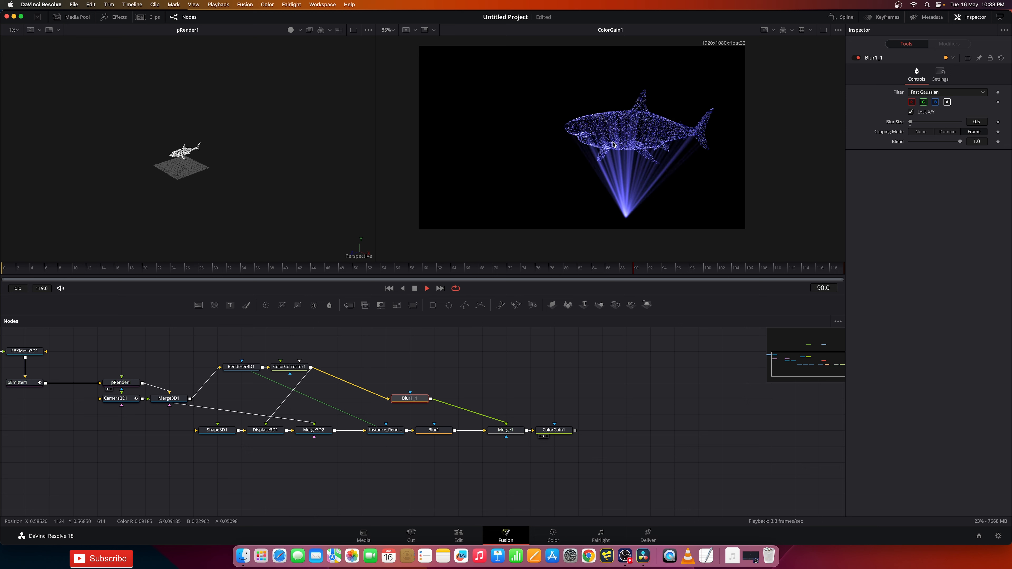
pyautogui.click(414, 287)
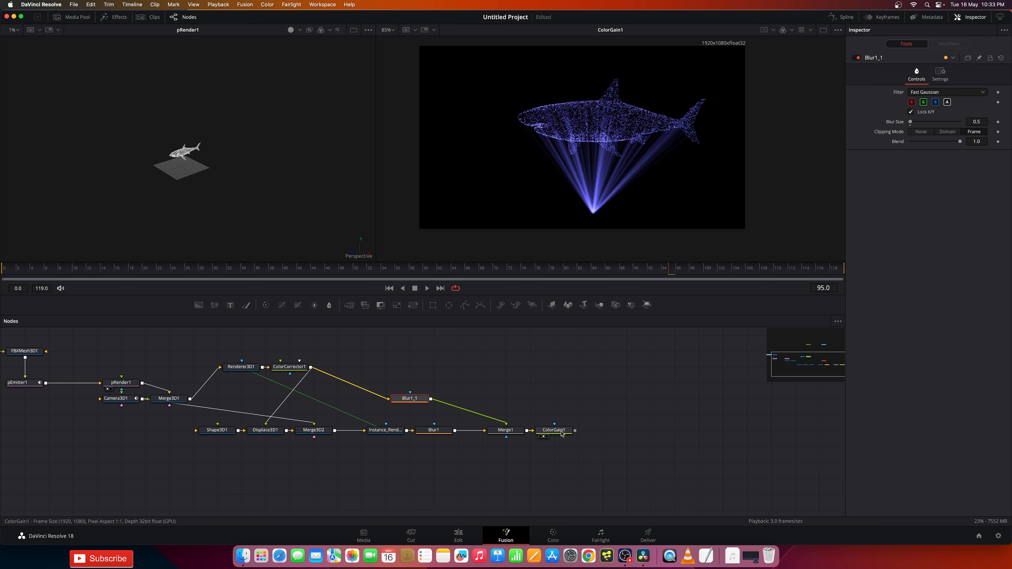
# Step: Add a Microwaves node after ColorGain1, space it out in the graph and show it in the second viewer
pyautogui.moveTo(562, 433); pyautogui.dragTo(586, 434)
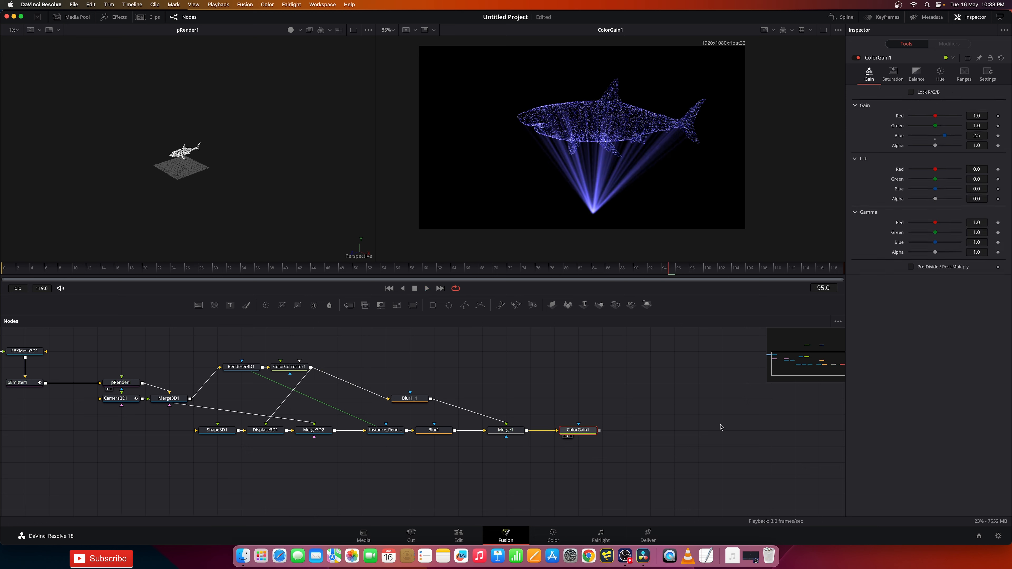
pyautogui.hotkey('shift', 'space')
pyautogui.write('microwave')
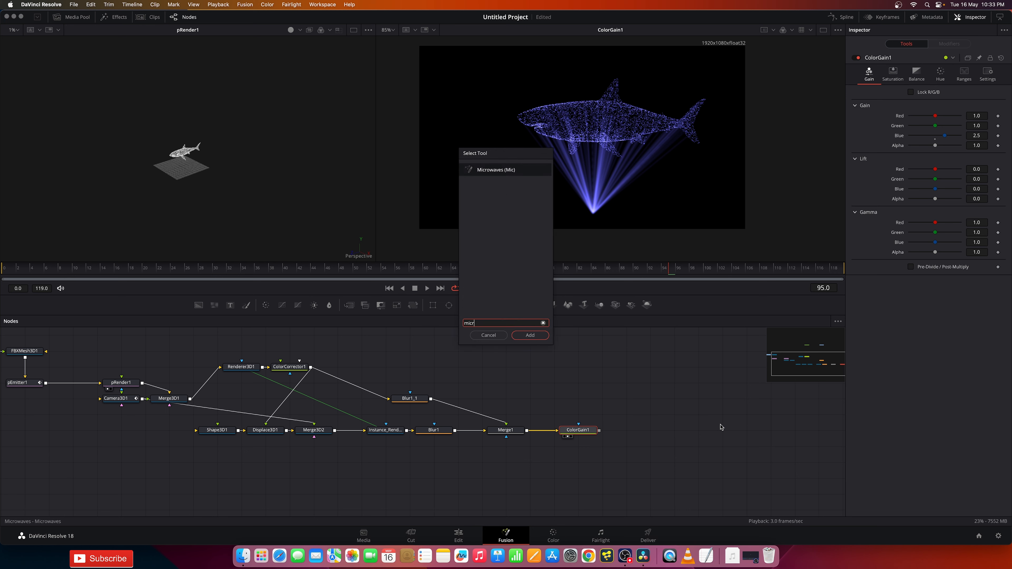
pyautogui.press('Return')
pyautogui.moveTo(648, 434); pyautogui.dragTo(696, 434)
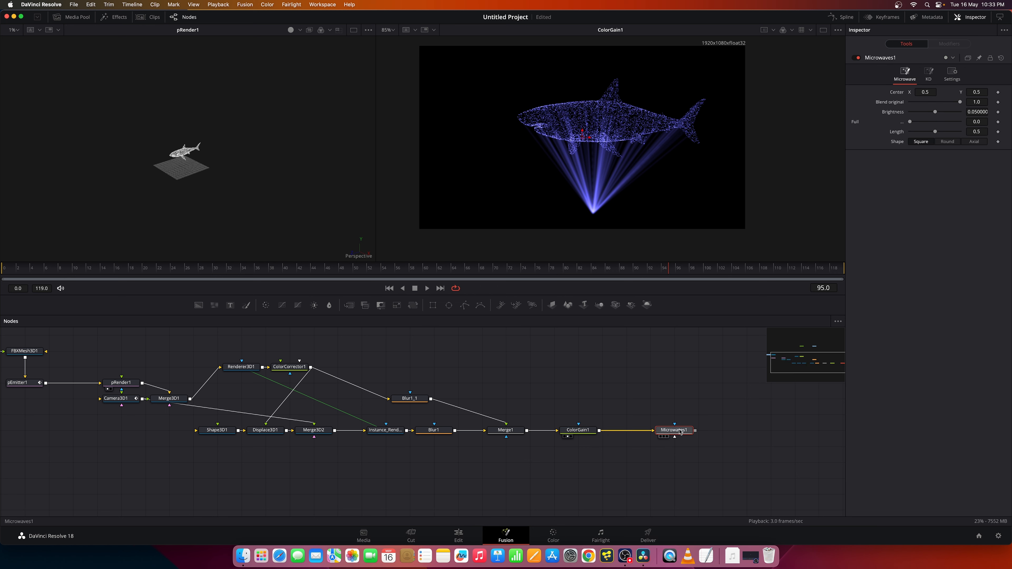
pyautogui.press('2')
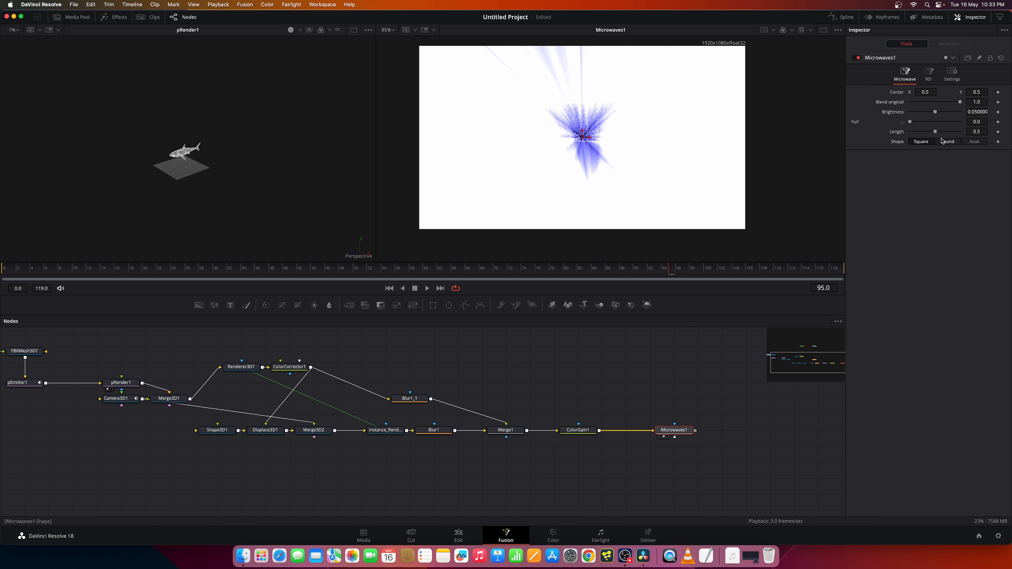
# Step: Set Microwaves1's length to about 0.244 and move its center to the rays' origin, about X 0.533, Y 0.060
pyautogui.moveTo(925, 134); pyautogui.dragTo(917, 134)
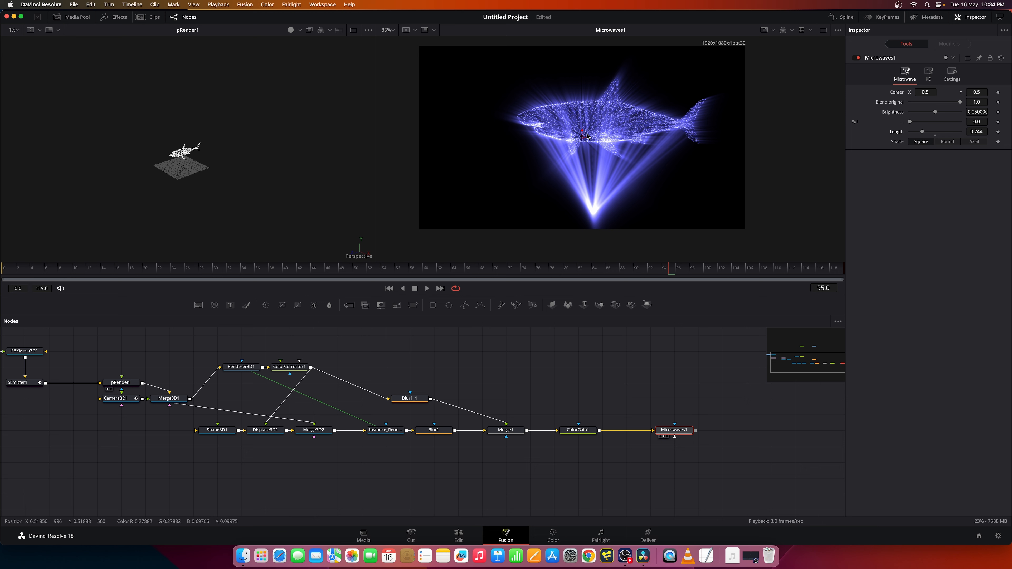
pyautogui.moveTo(583, 130); pyautogui.dragTo(583, 209)
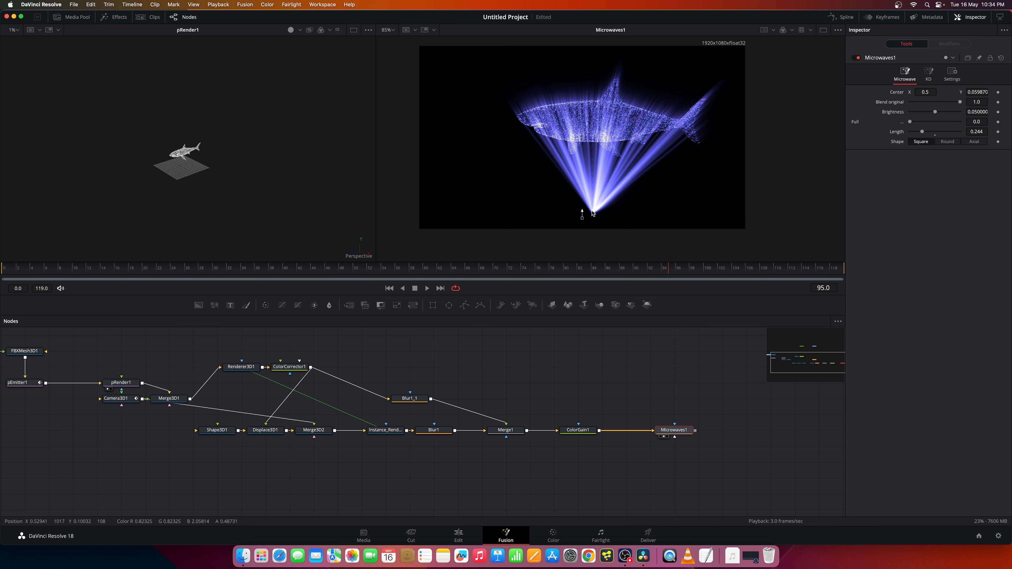
pyautogui.moveTo(635, 218); pyautogui.dragTo(600, 219)
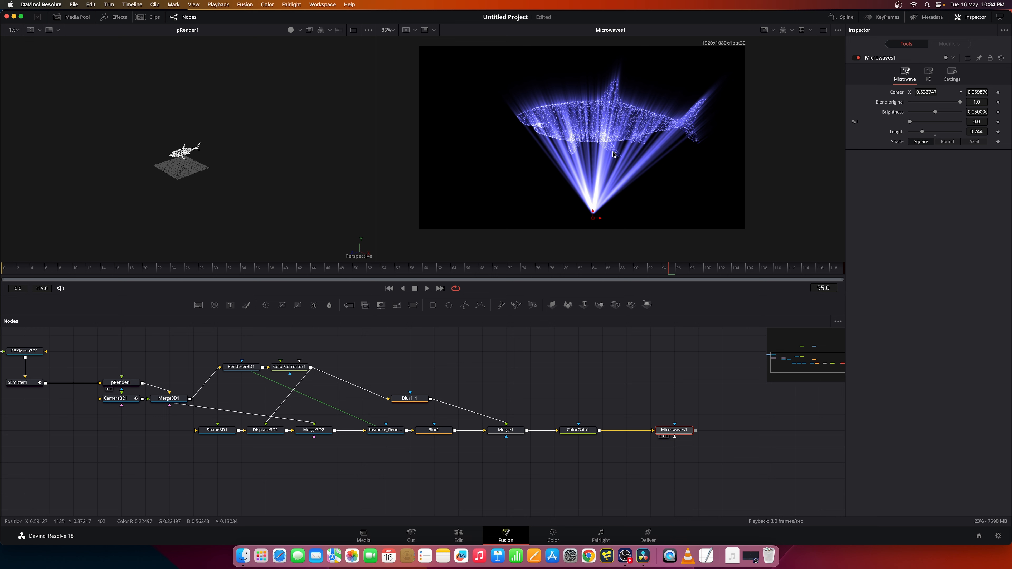
# Step: Try the Microwaves1 center beside the shark at about X 0.256, Y 0.448, undo the move and preview the animation
pyautogui.moveTo(525, 219); pyautogui.dragTo(508, 148)
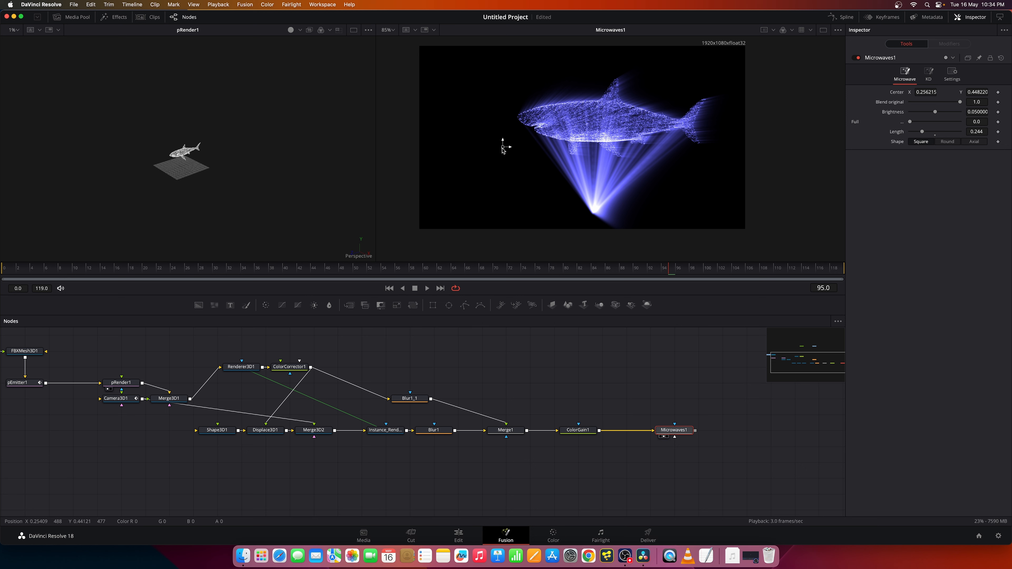
pyautogui.press('super+z')
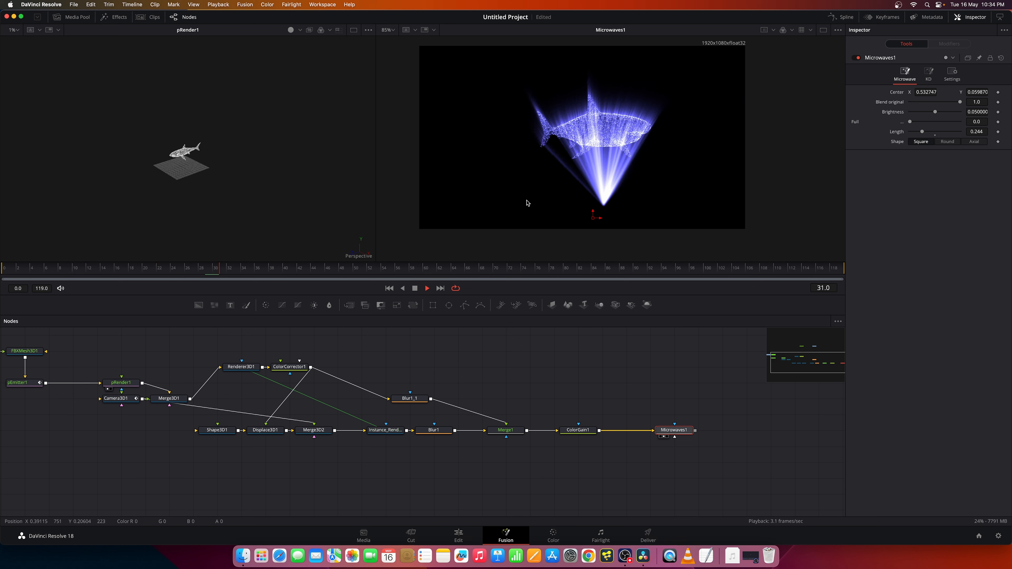
pyautogui.press('space')
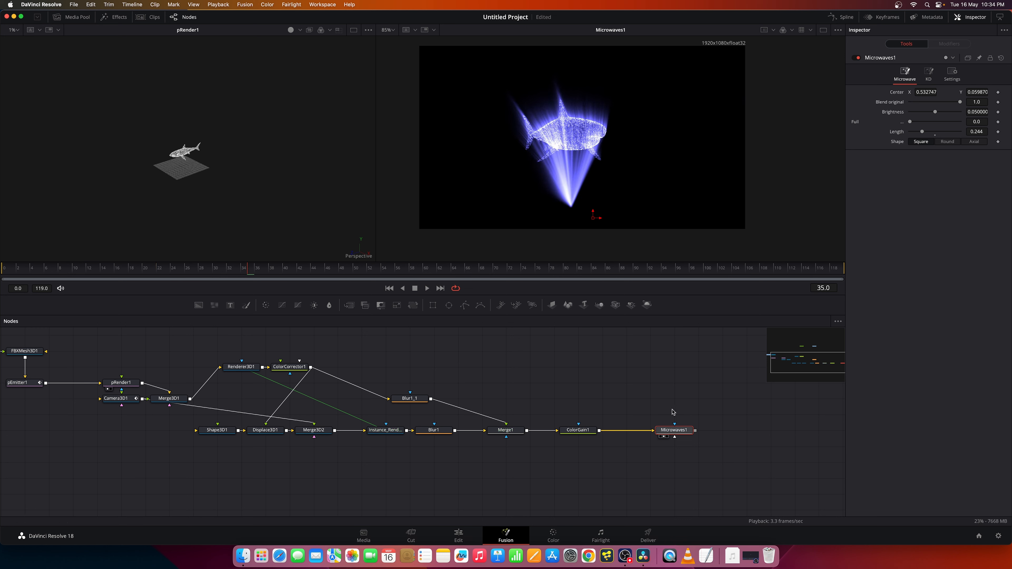
# Step: Move Microwaves1 farther from ColorGain1 to open up space between the two nodes
pyautogui.hscroll(2, 686, 404)
pyautogui.moveTo(705, 461); pyautogui.dragTo(361, 414)
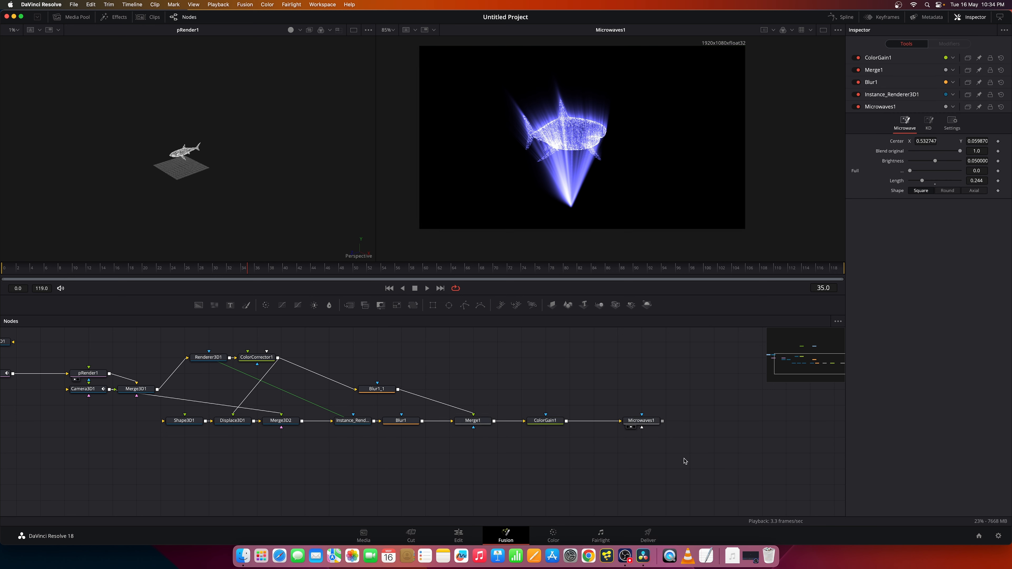
pyautogui.moveTo(646, 421); pyautogui.dragTo(694, 421)
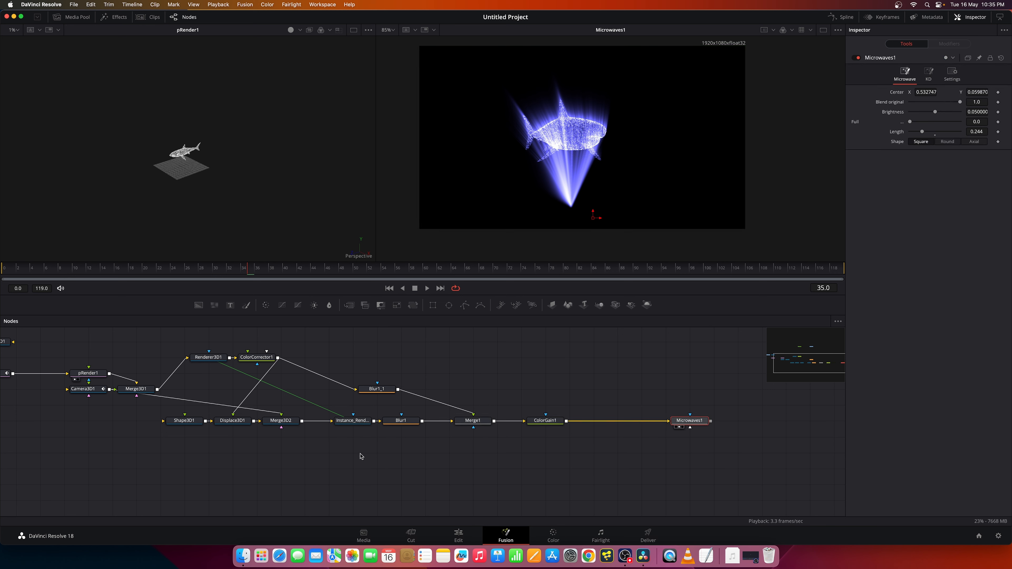
# Step: Move Blur1_1 and the nodes from Blur1 through Microwaves1 farther along the graph and show Instance_Renderer3D1 in the second viewer
pyautogui.moveTo(757, 471); pyautogui.dragTo(473, 389)
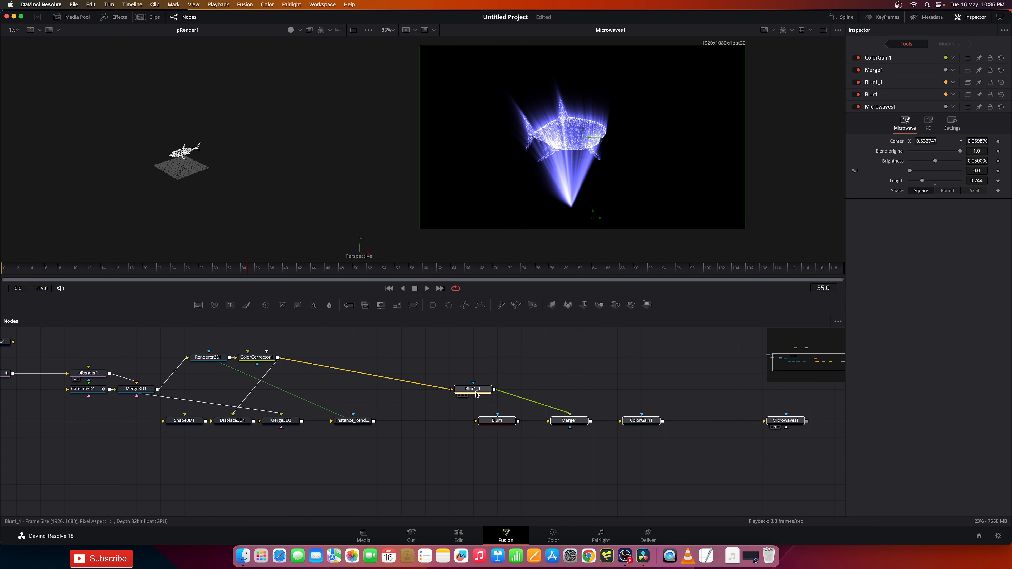
pyautogui.moveTo(344, 462); pyautogui.dragTo(392, 468)
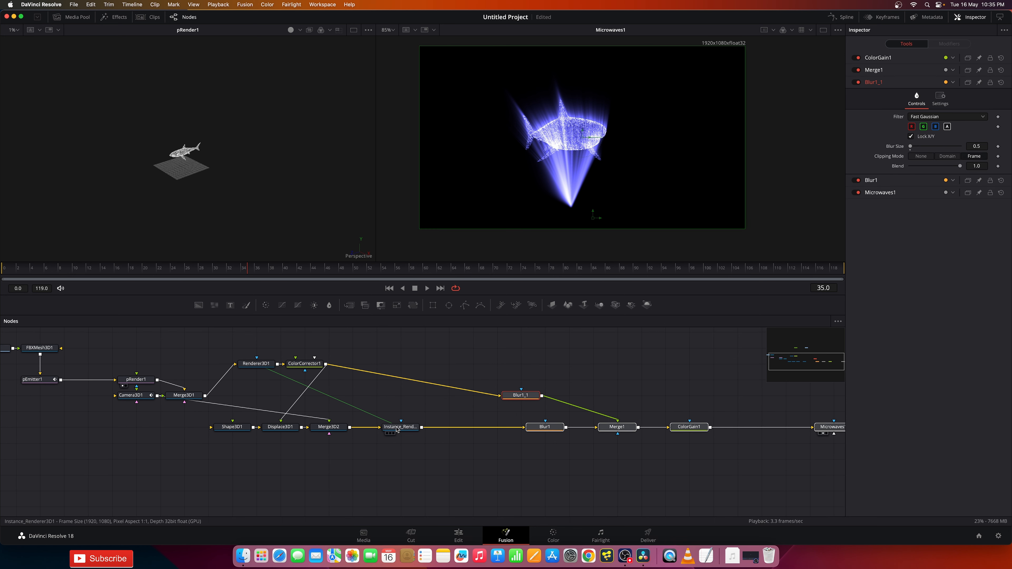
pyautogui.moveTo(397, 429); pyautogui.dragTo(521, 147)
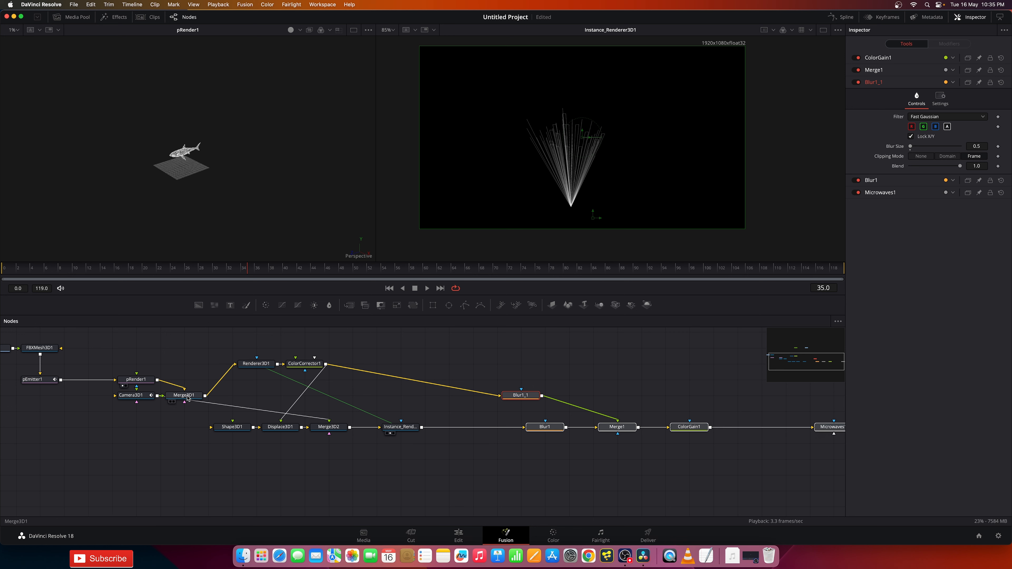
# Step: Place Merge3D1 directly beneath Renderer3D1 and move Instance_Renderer3D1 away from Merge3D2 to open a gap between them
pyautogui.moveTo(195, 397); pyautogui.dragTo(267, 378)
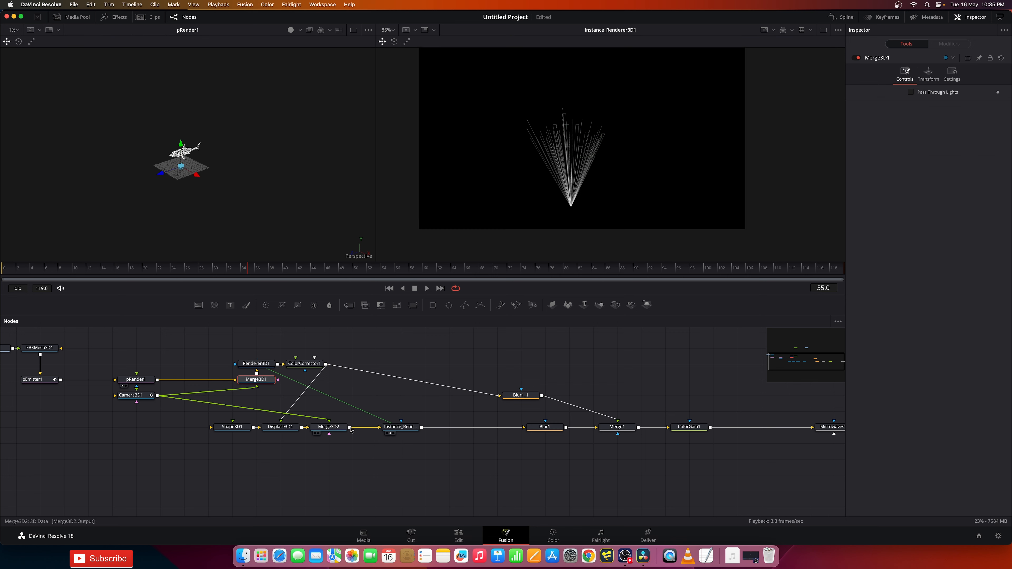
pyautogui.click(403, 428)
pyautogui.moveTo(403, 430); pyautogui.dragTo(464, 430)
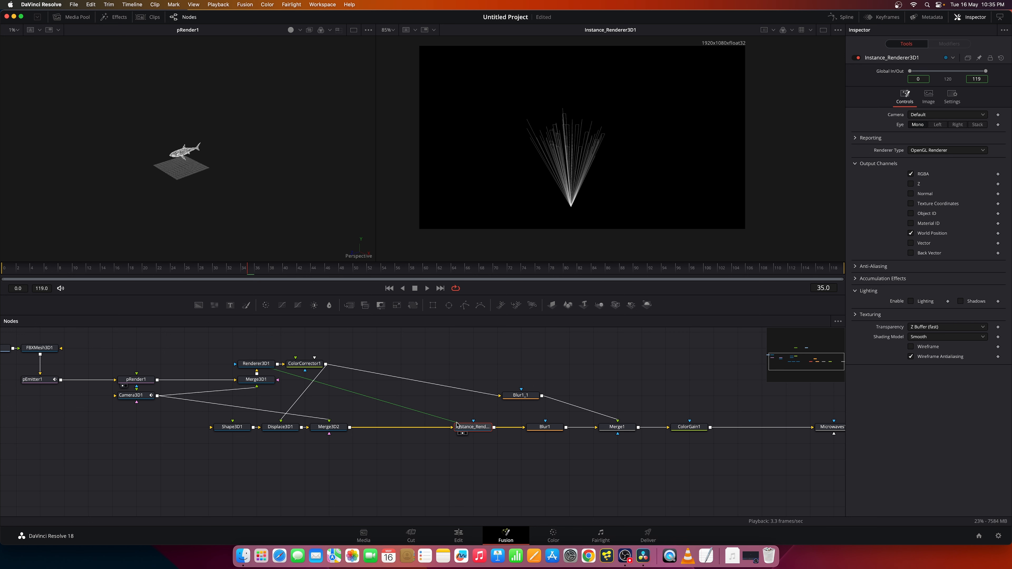
# Step: Add a Locator 3D node and insert it between Merge3D2 and Instance_Renderer3D1
pyautogui.click(396, 439)
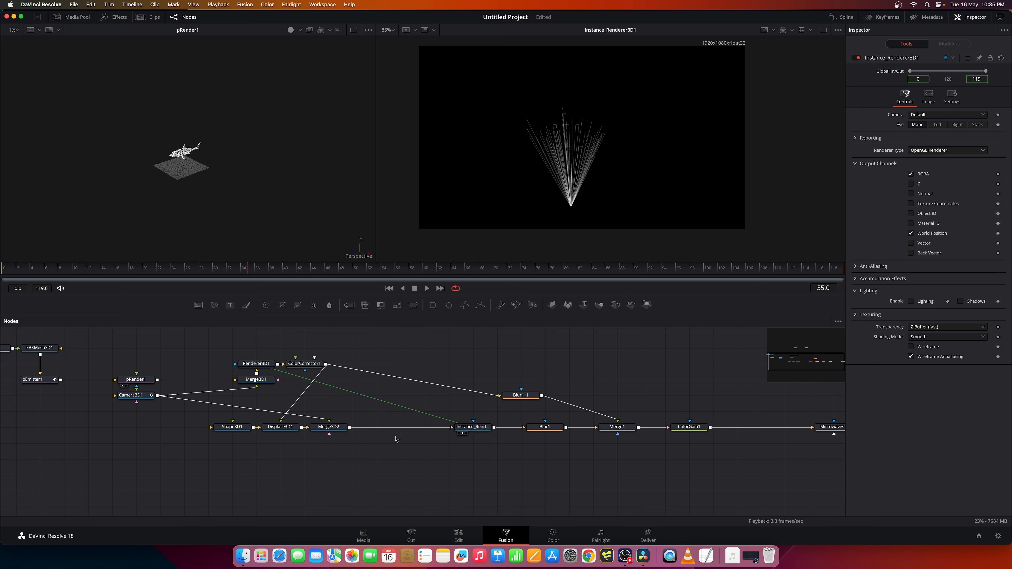
pyautogui.hotkey('shift', 'space')
pyautogui.write('lova')
pyautogui.press('BackSpace')
pyautogui.press('BackSpace')
pyautogui.write('cat')
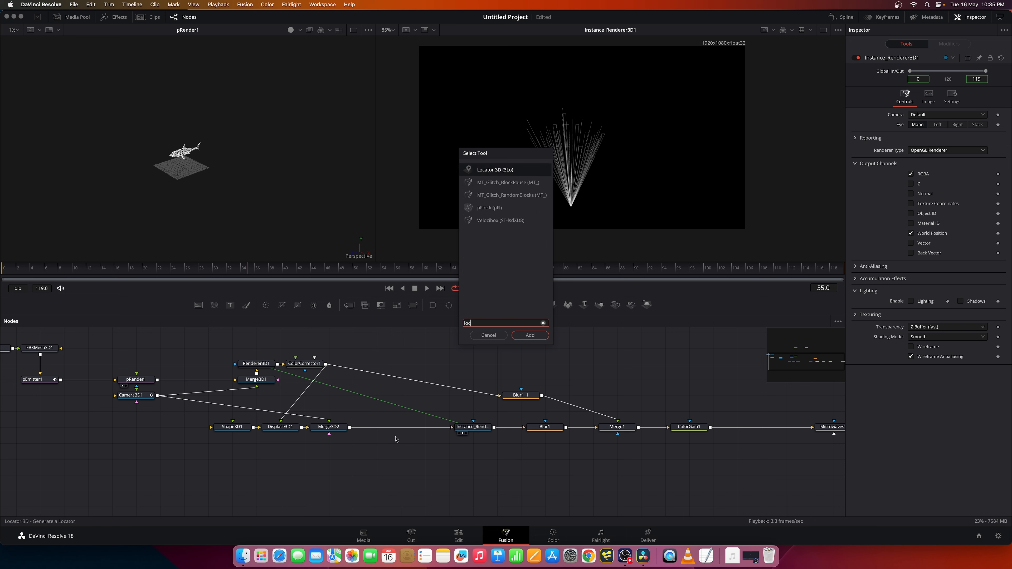
pyautogui.press('Return')
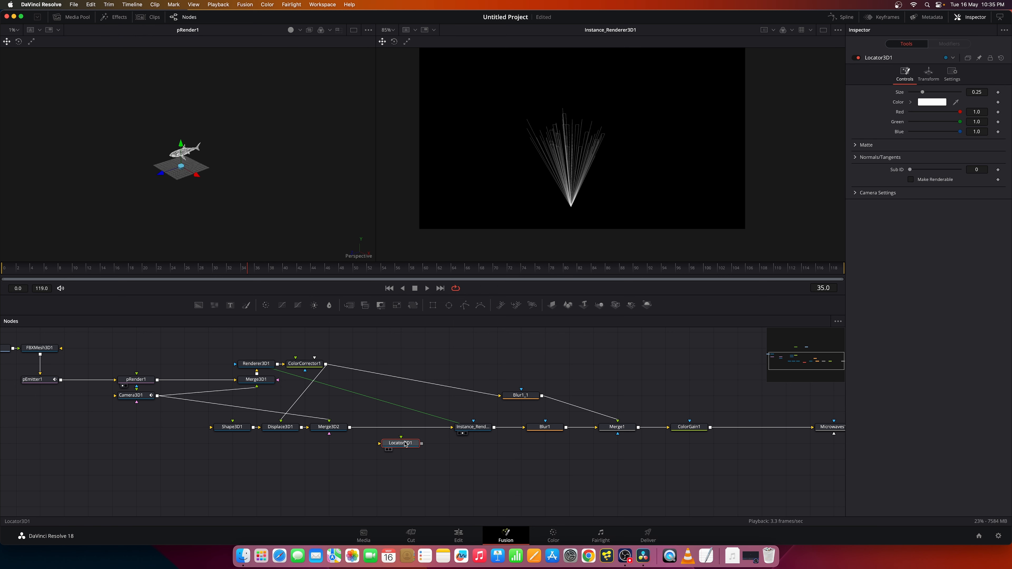
pyautogui.moveTo(405, 444); pyautogui.dragTo(401, 433)
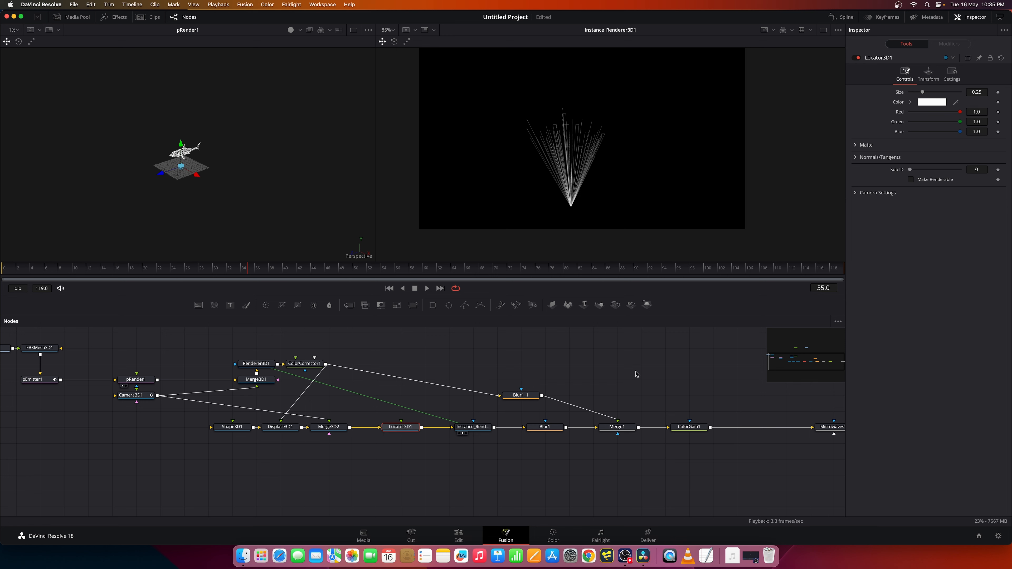
# Step: Show Locator3D1 in the second viewer and examine its position relative to the rays' origin
pyautogui.moveTo(405, 430); pyautogui.dragTo(618, 135)
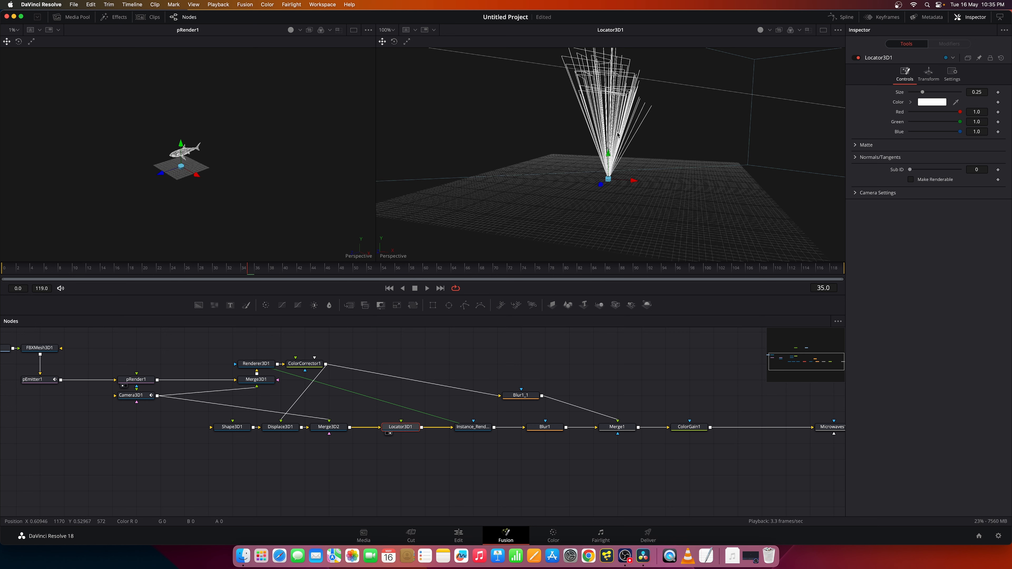
pyautogui.moveTo(668, 210); pyautogui.dragTo(569, 234)
pyautogui.rightClick(597, 213)
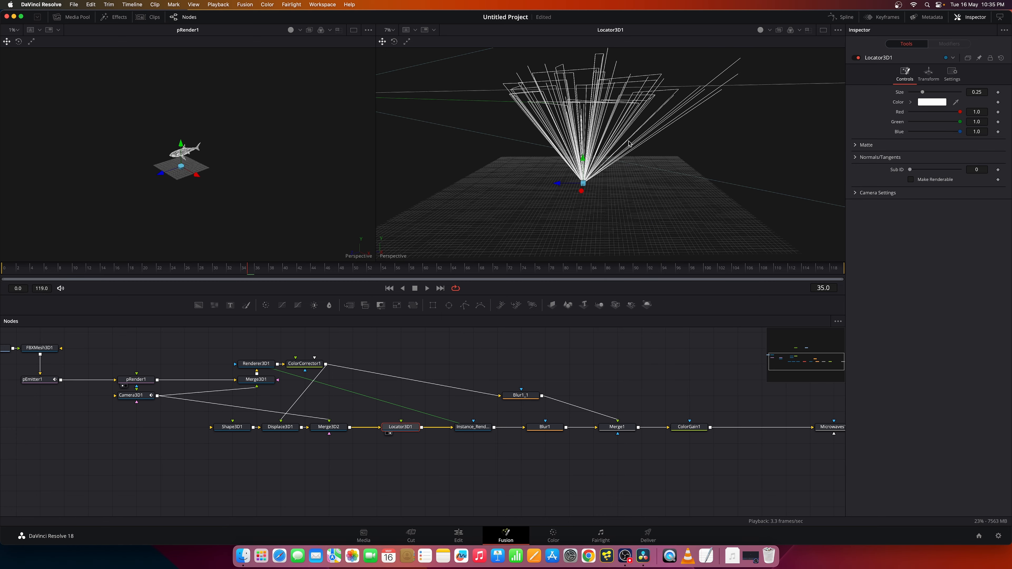
# Step: Try moving Locator3D1 along its Z axis in the viewer and undo the move
pyautogui.moveTo(557, 185); pyautogui.dragTo(481, 188)
pyautogui.press('super+z')
pyautogui.moveTo(648, 191)
pyautogui.mouseDown()
pyautogui.moveTo(607, 183)
pyautogui.moveTo(639, 198)
pyautogui.mouseUp()
pyautogui.rightClick(639, 198)
pyautogui.click(673, 386)
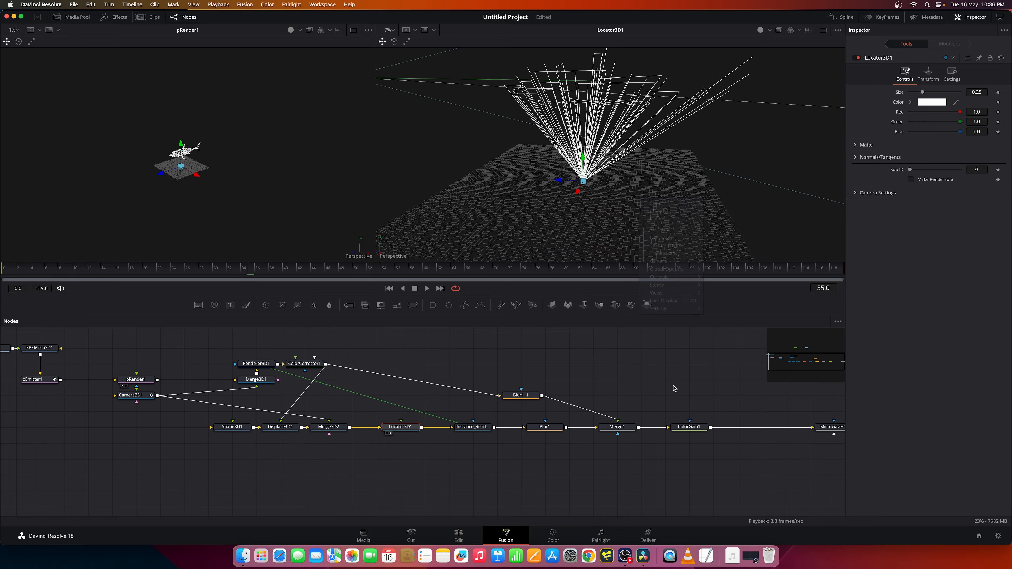
# Step: Show Microwaves1 in the second viewer and reset its center to the default X 0.5, Y 0.5
pyautogui.hscroll(5, 674, 388)
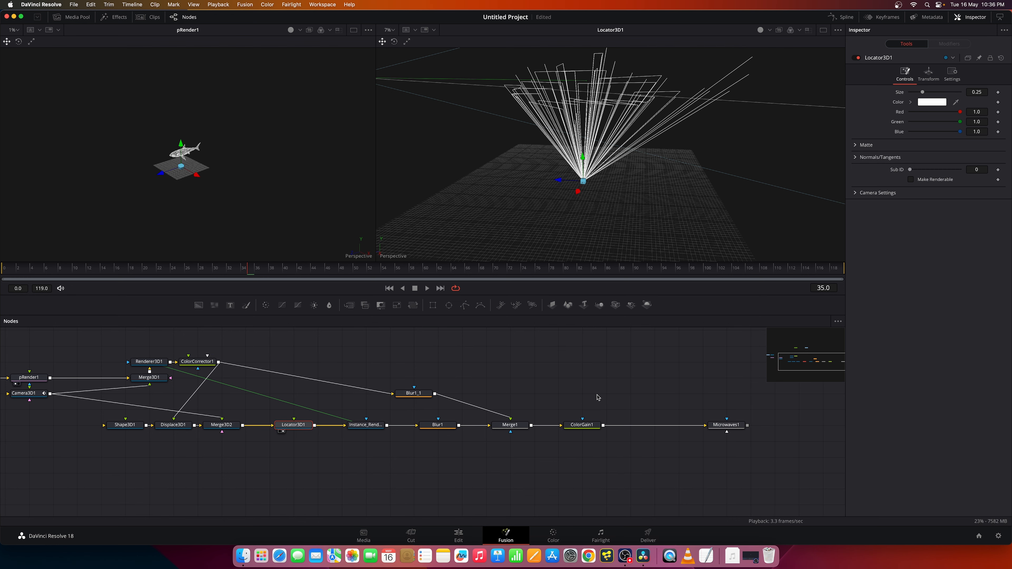
pyautogui.click(719, 431)
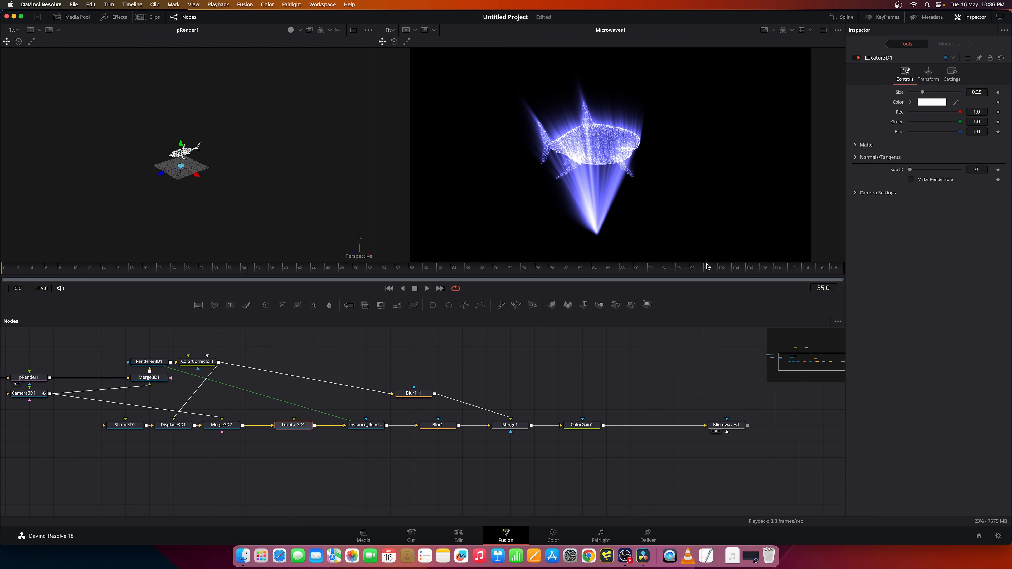
pyautogui.click(726, 425)
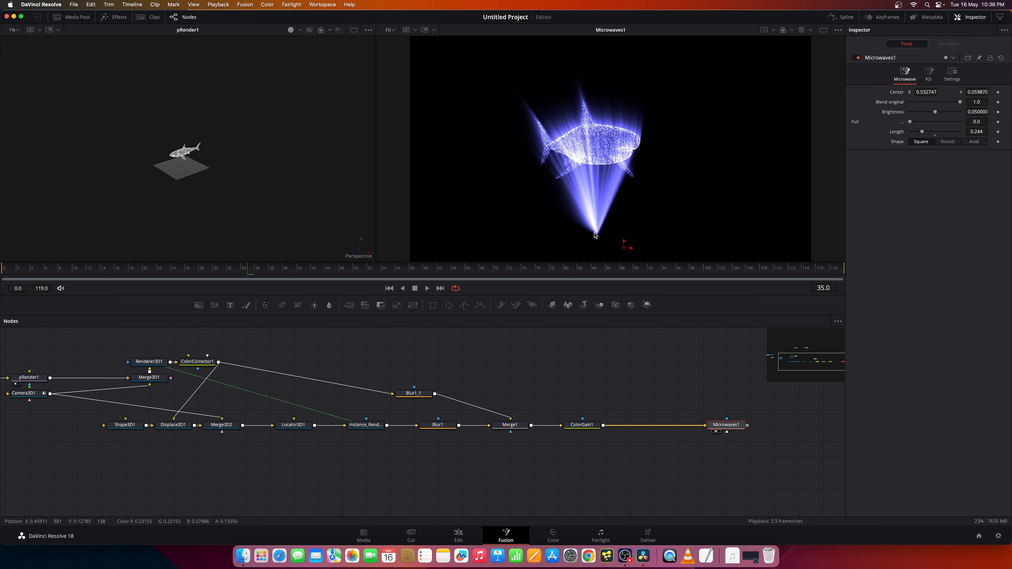
pyautogui.doubleClick(898, 92)
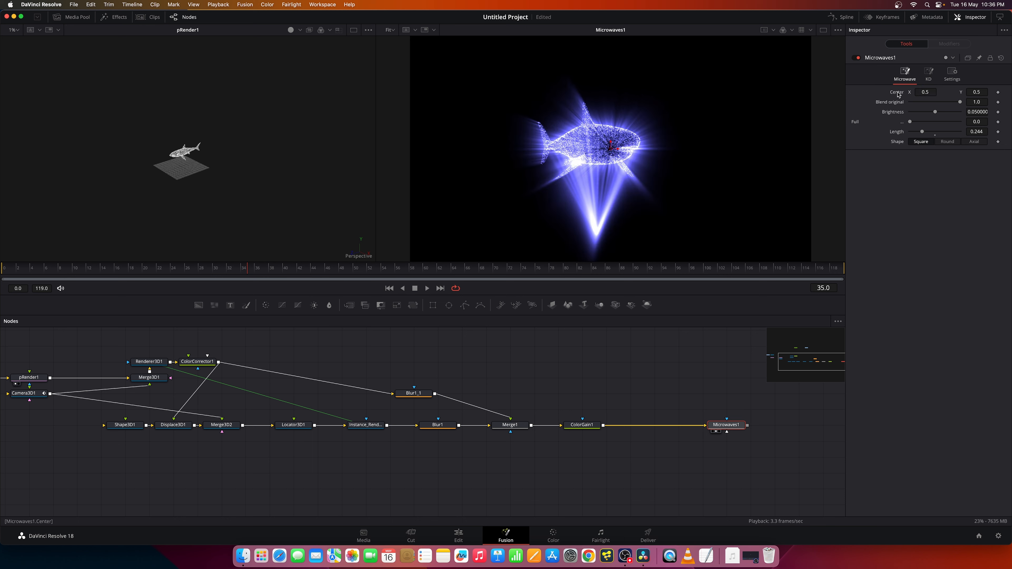
pyautogui.rightClick(897, 93)
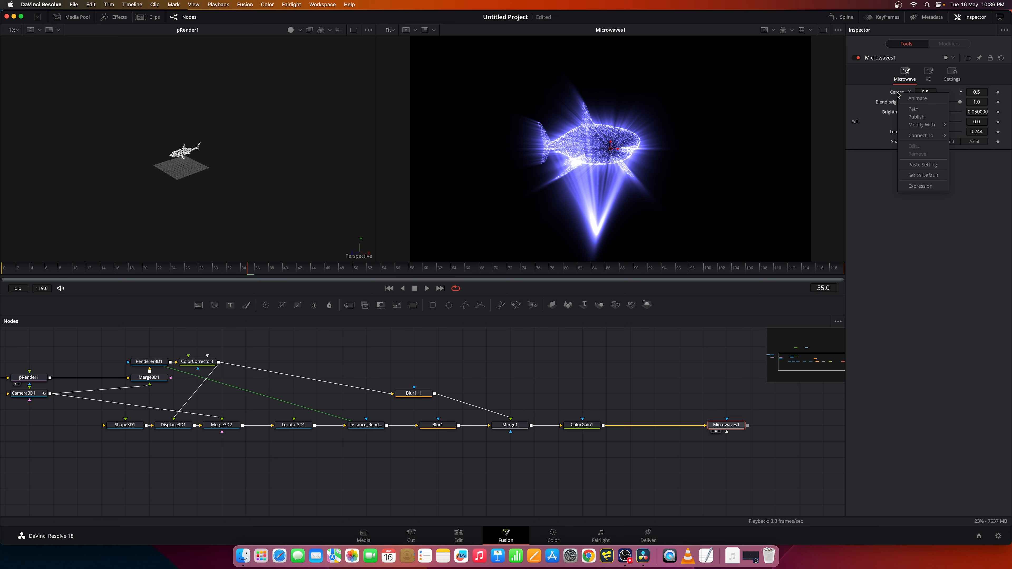
pyautogui.click(767, 431)
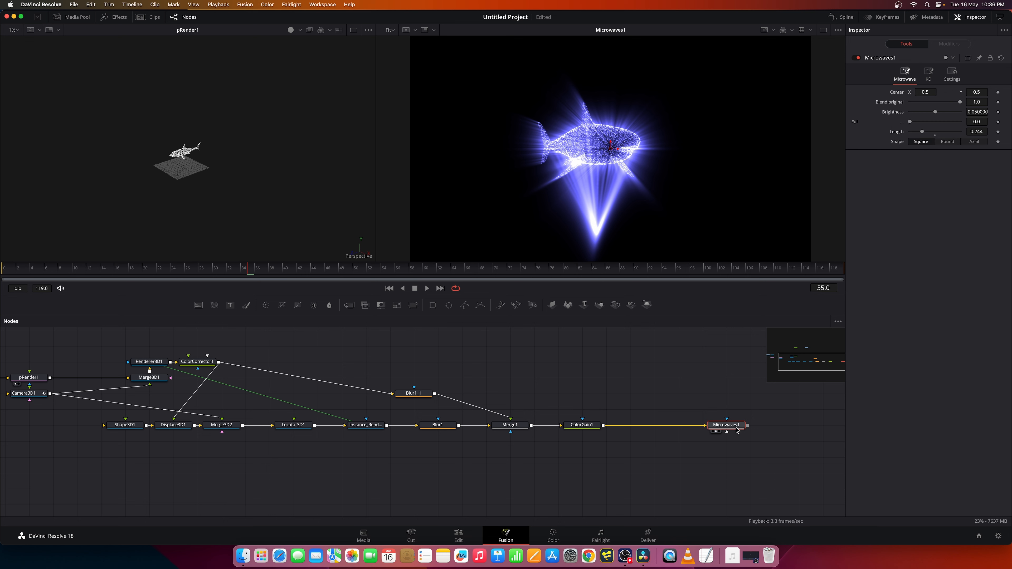
# Step: Connect the Microwaves1 center to the Position output of Locator3D1
pyautogui.rightClick(901, 95)
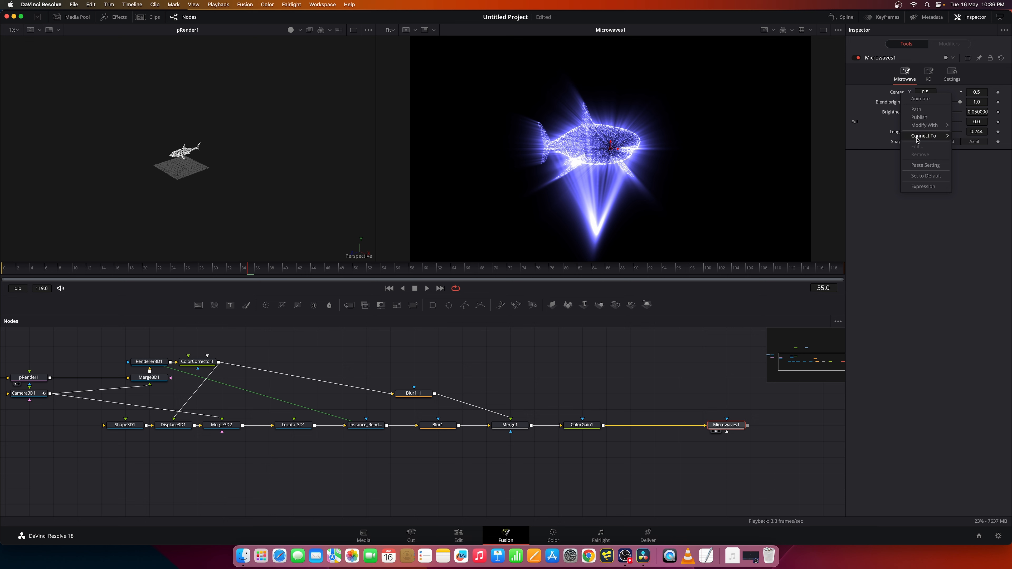
pyautogui.moveTo(929, 136)
pyautogui.moveTo(967, 138)
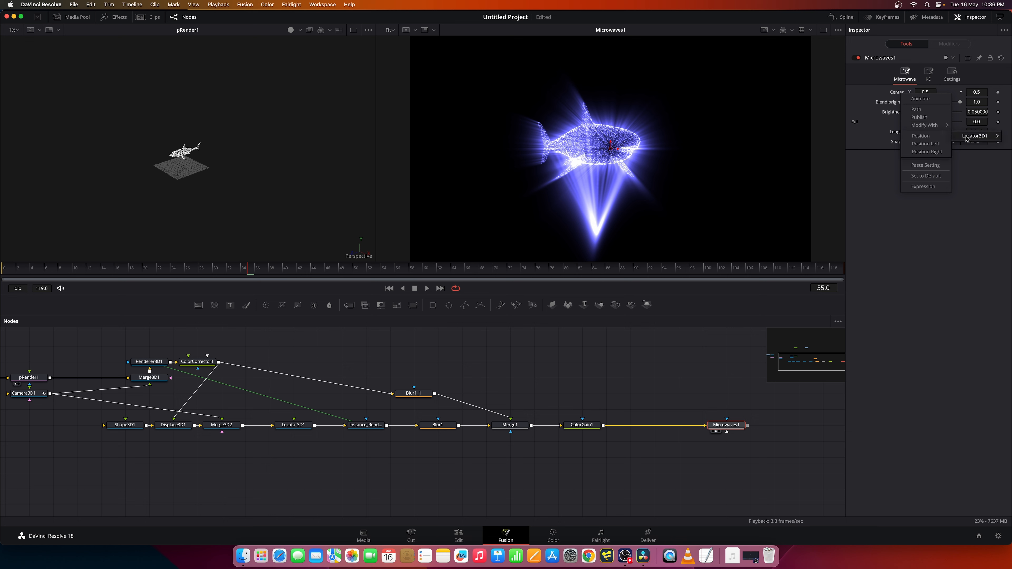
pyautogui.click(922, 136)
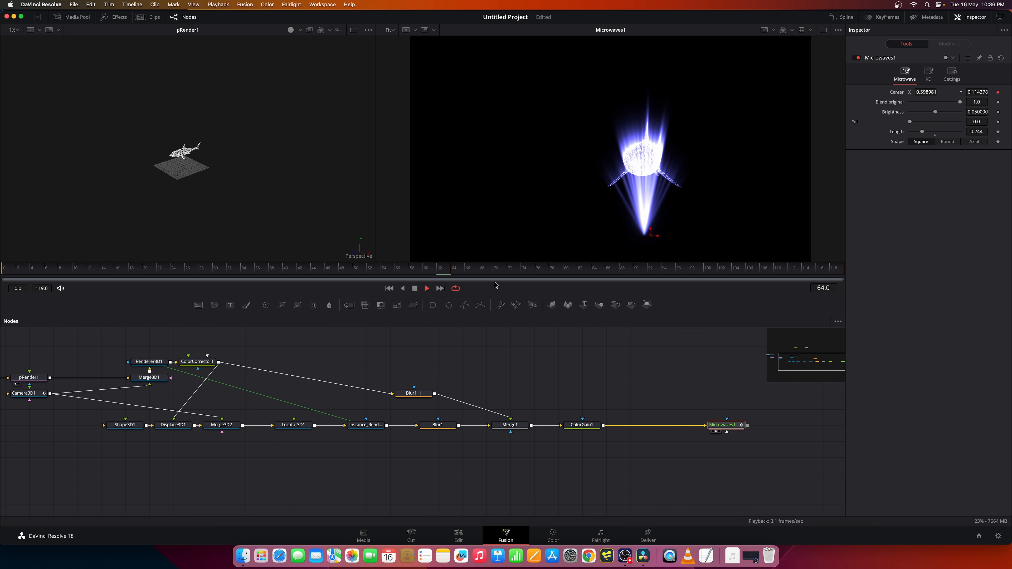
# Step: Stop the animation preview and set Microwaves1's brightness to about 0.0205 and its length to about 0.268
pyautogui.click(415, 289)
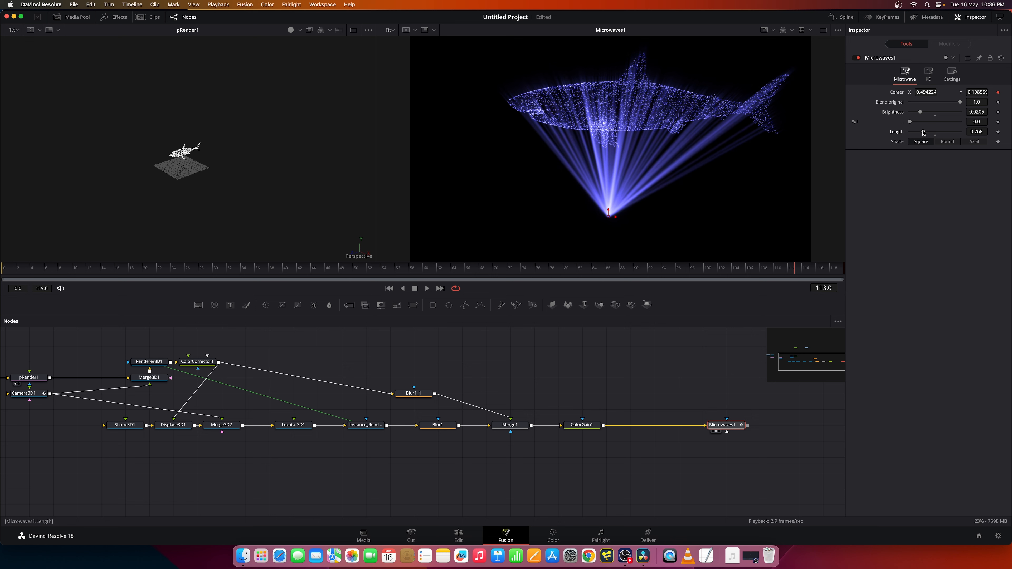
pyautogui.scroll(-2, 704, 141)
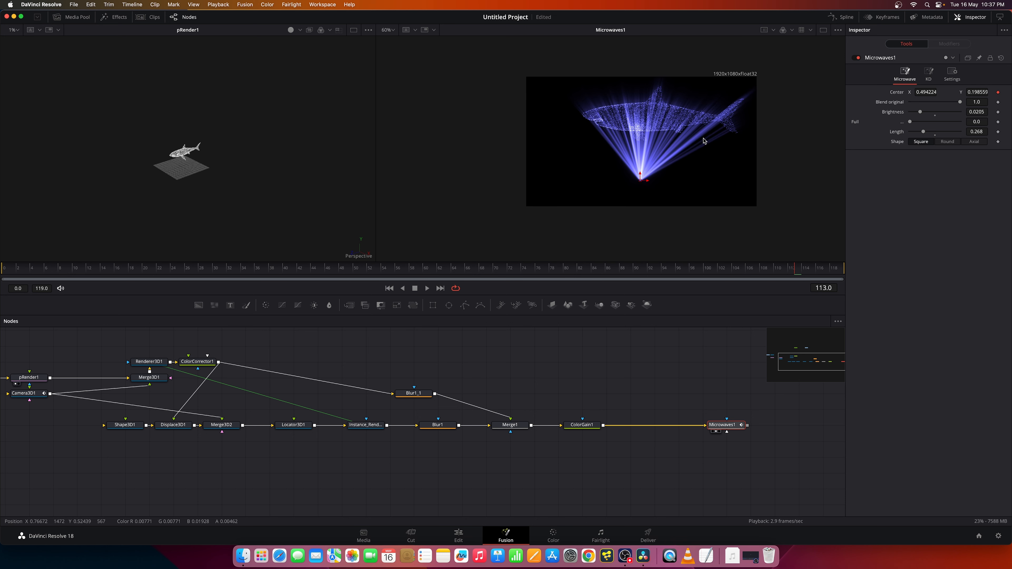
pyautogui.hscroll(1, 703, 140)
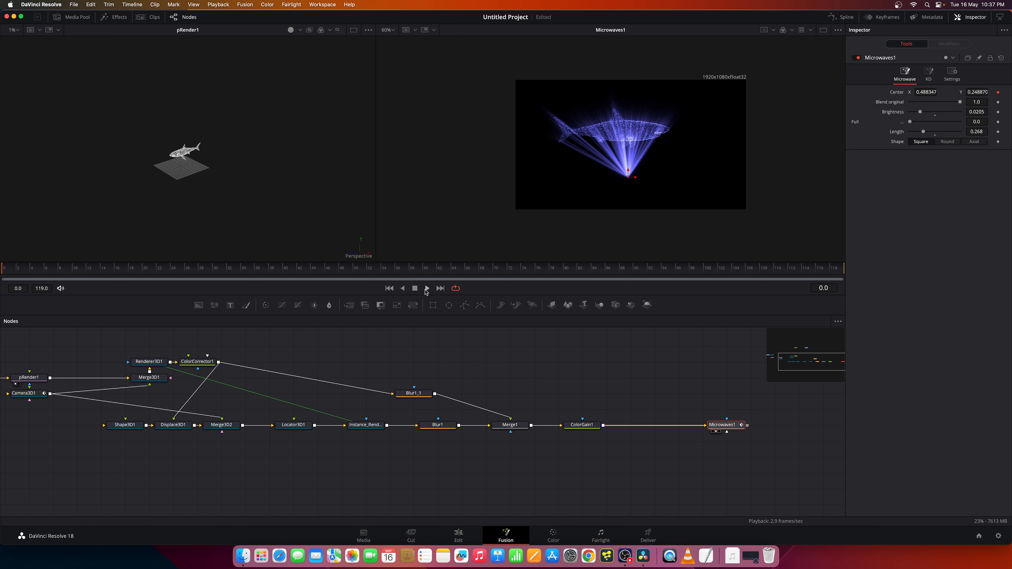